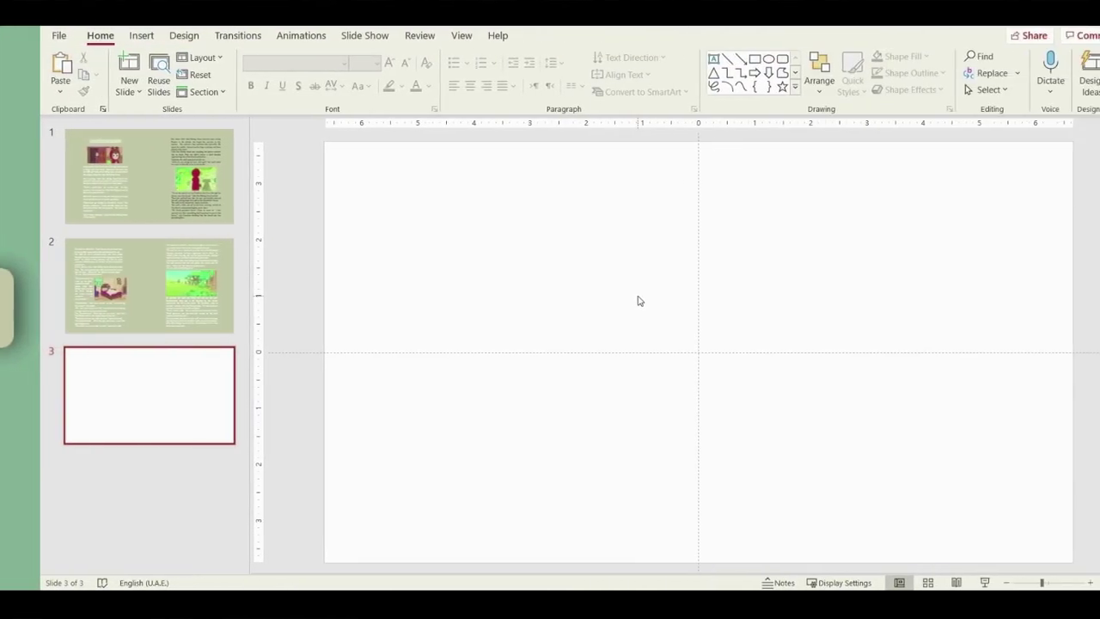
Step: Fill slide 3's background with green
{"action": "right_click", "coordinate": [599, 301]}
{"action": "left_click", "coordinate": [665, 441]}
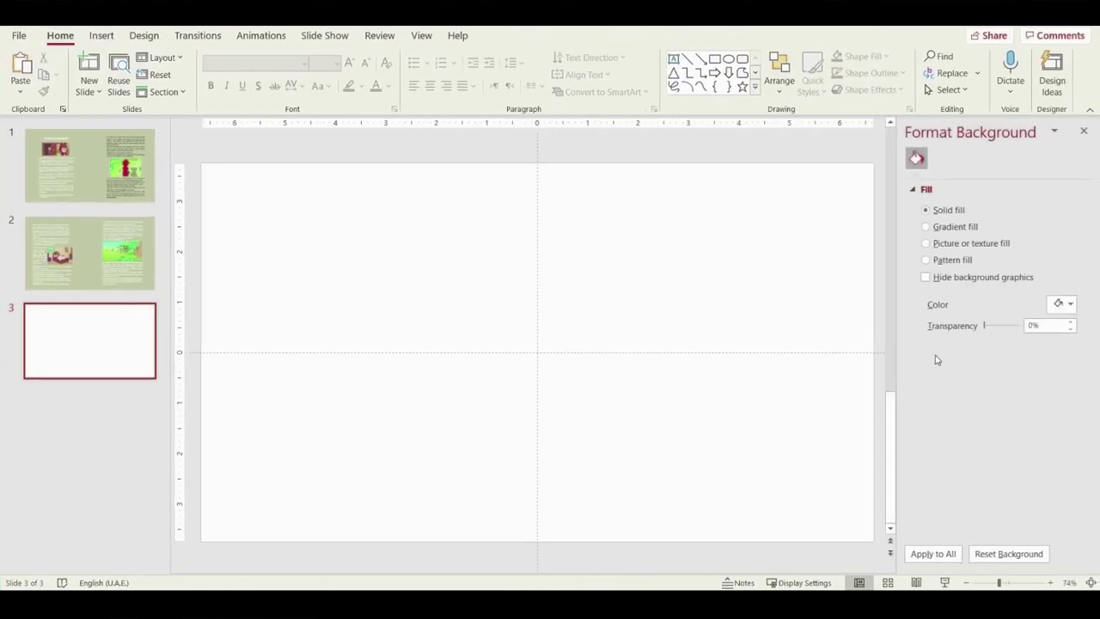
{"action": "left_click", "coordinate": [1061, 305]}
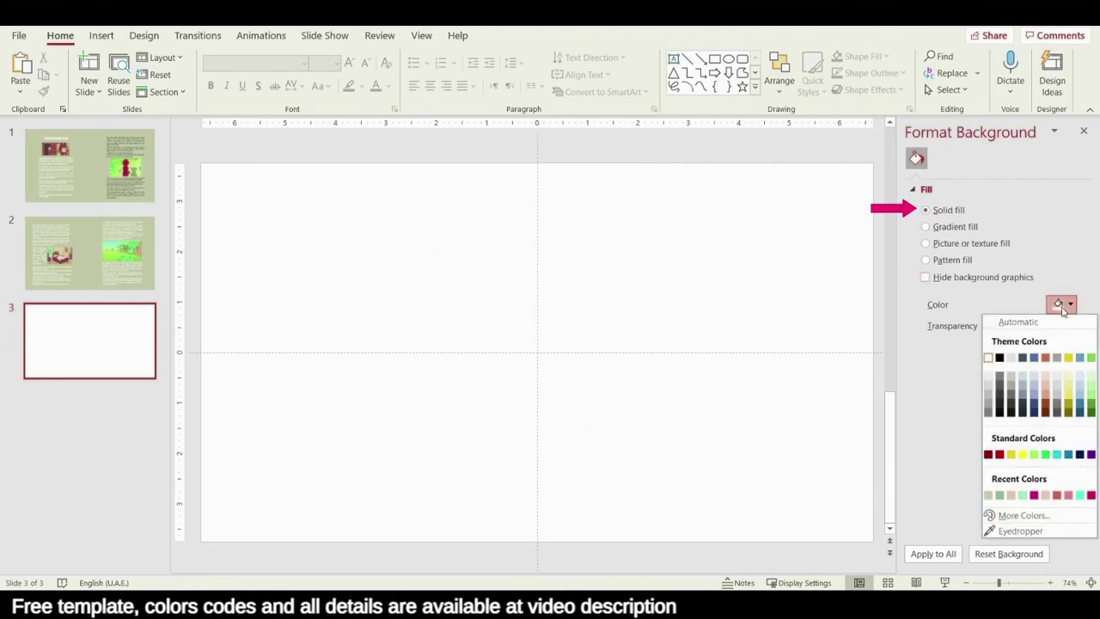
{"action": "left_click", "coordinate": [990, 496]}
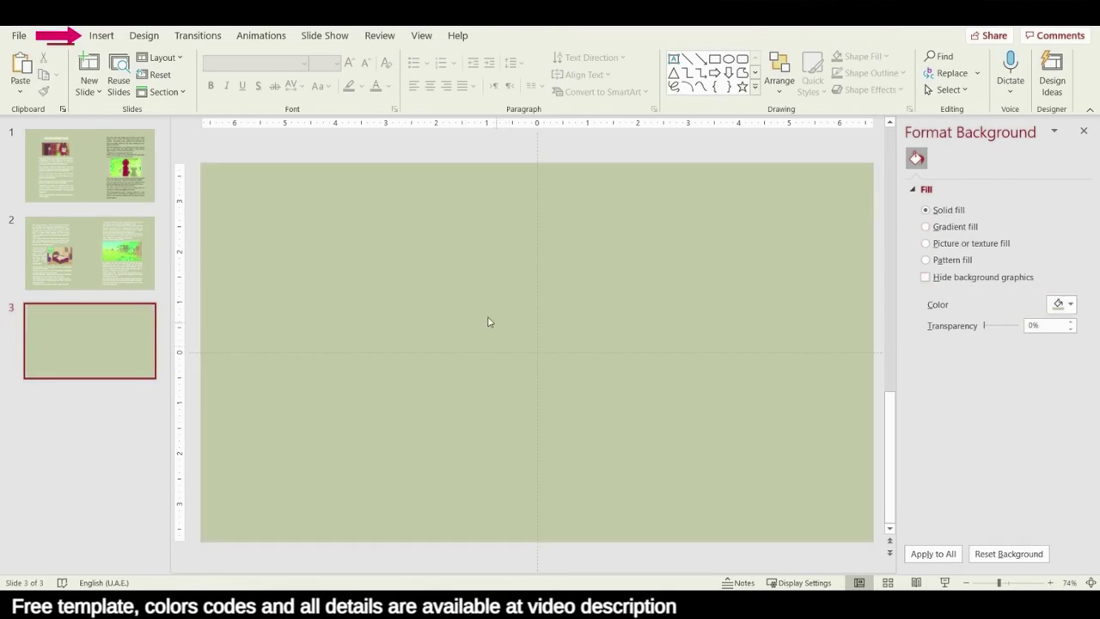
Step: Draw a rounded rectangle, rotate it 90°, size it 5 × 7 in and move it to the right half
{"action": "left_click", "coordinate": [101, 36]}
{"action": "left_click", "coordinate": [256, 71]}
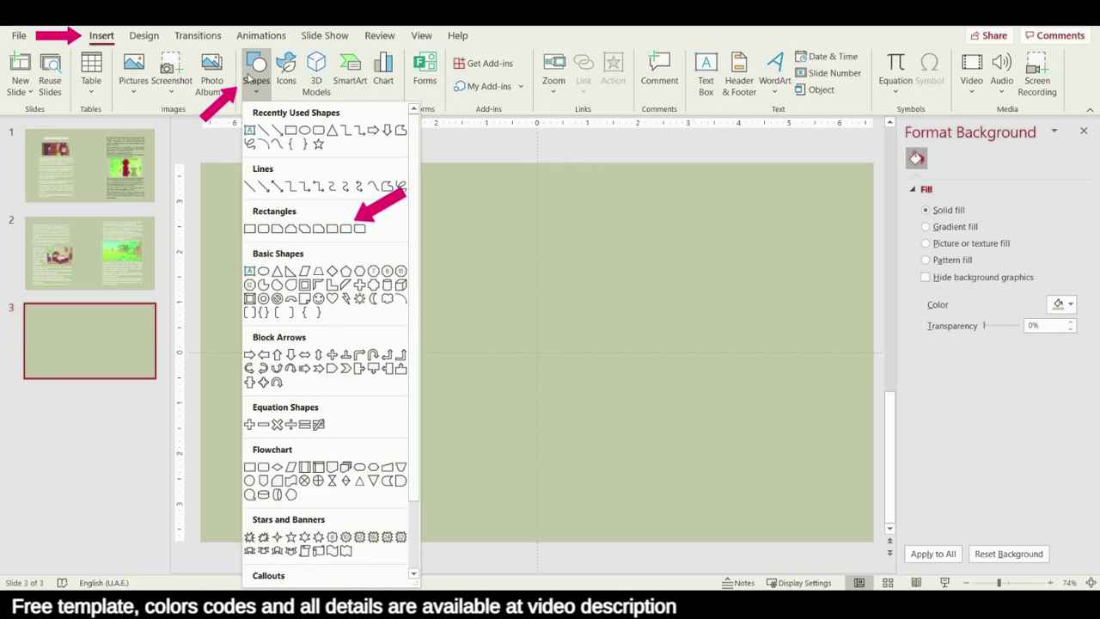
{"action": "left_click", "coordinate": [344, 229]}
{"action": "left_click_drag", "start_coordinate": [585, 270], "coordinate": [678, 378]}
{"action": "left_click_drag", "start_coordinate": [632, 245], "coordinate": [712, 324]}
{"action": "type", "text": "5"}
{"action": "key", "text": "Return"}
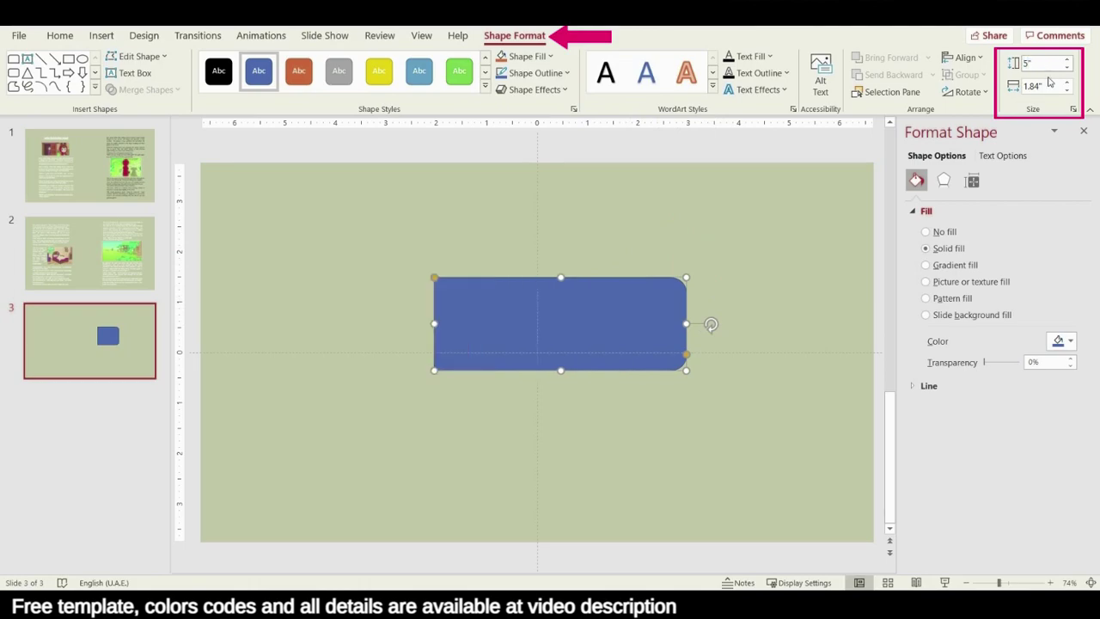
{"action": "left_click", "coordinate": [1046, 89]}
{"action": "type", "text": "7"}
{"action": "key", "text": "Return"}
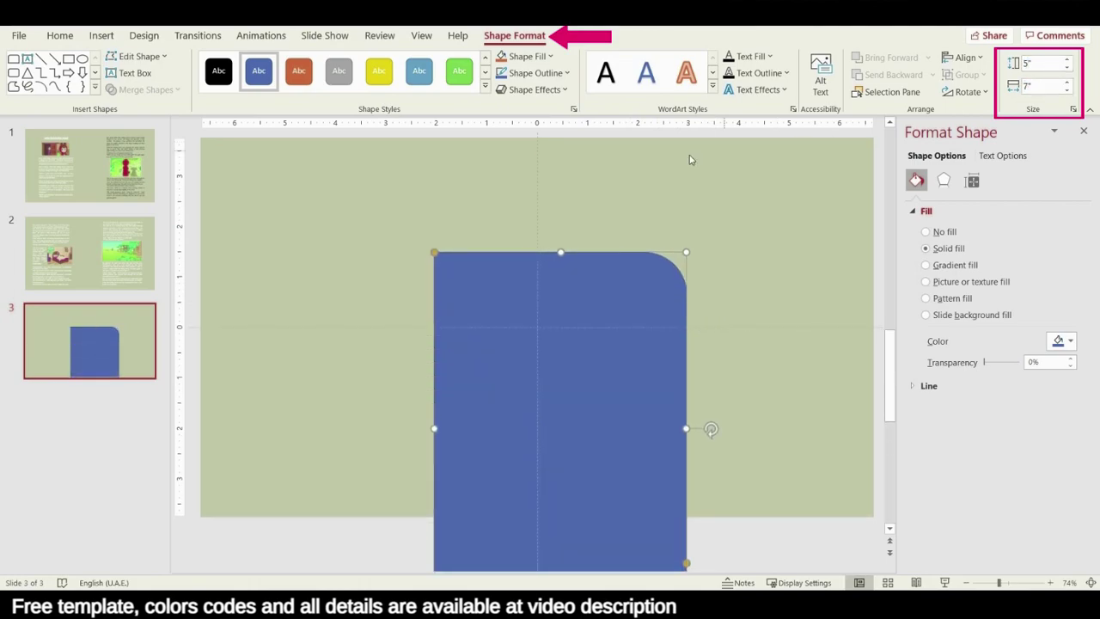
{"action": "left_click_drag", "start_coordinate": [624, 283], "coordinate": [727, 186]}
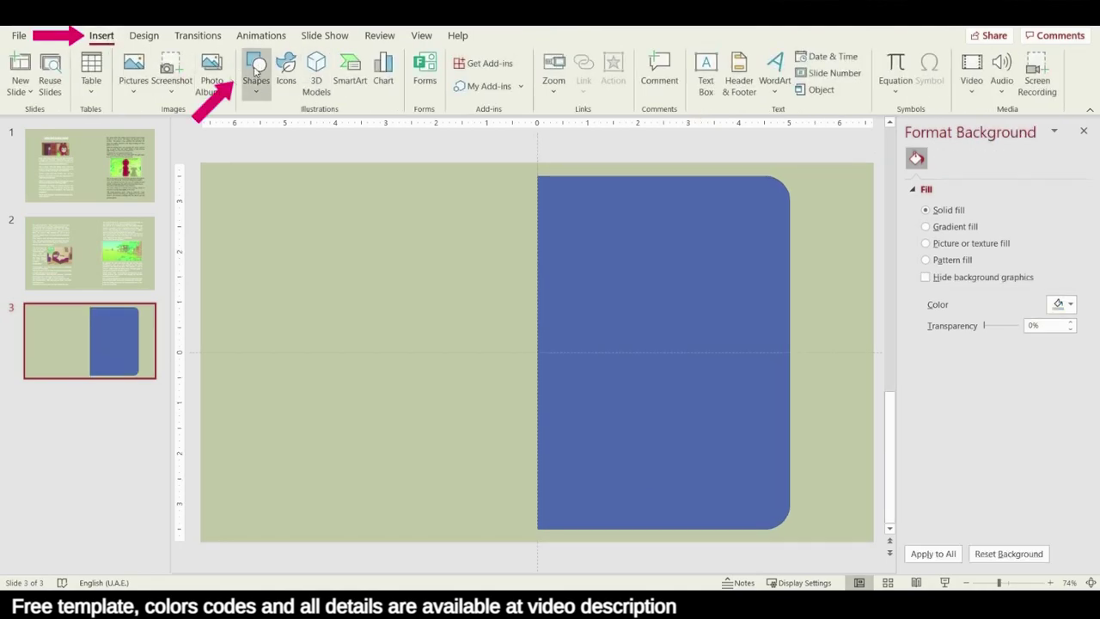
Step: Draw a tiny oval circle near the blue page's top-left corner
{"action": "left_click", "coordinate": [256, 70]}
{"action": "left_click", "coordinate": [318, 132]}
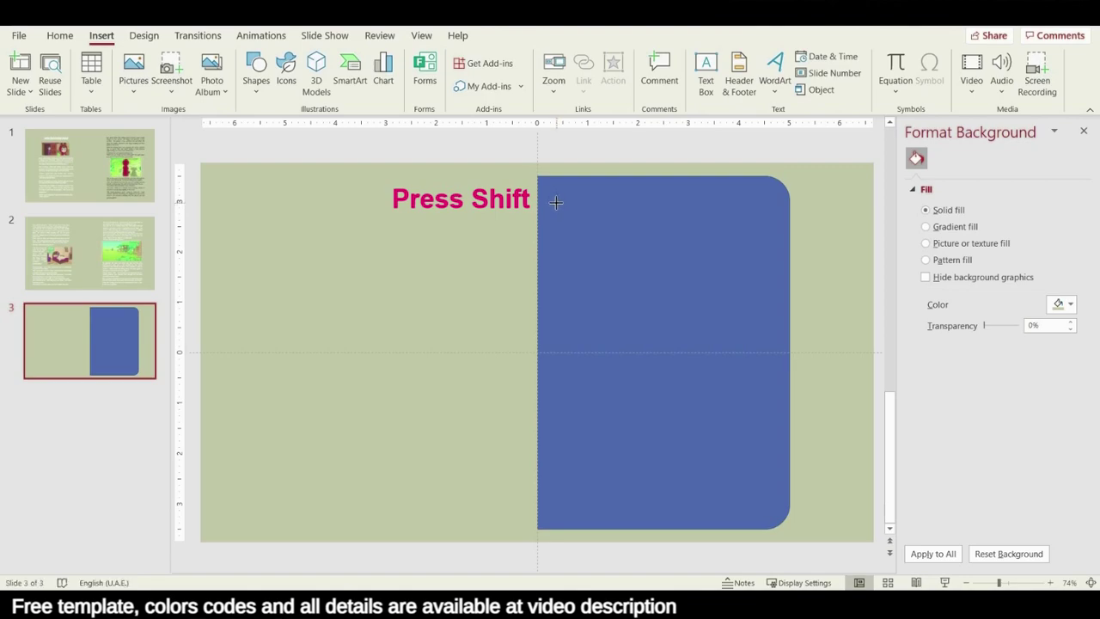
{"action": "left_click_drag", "start_coordinate": [556, 202], "coordinate": [544, 188]}
{"action": "scroll", "coordinate": [556, 208], "scroll_direction": "up", "scroll_amount": 5, "text": "ctrl"}
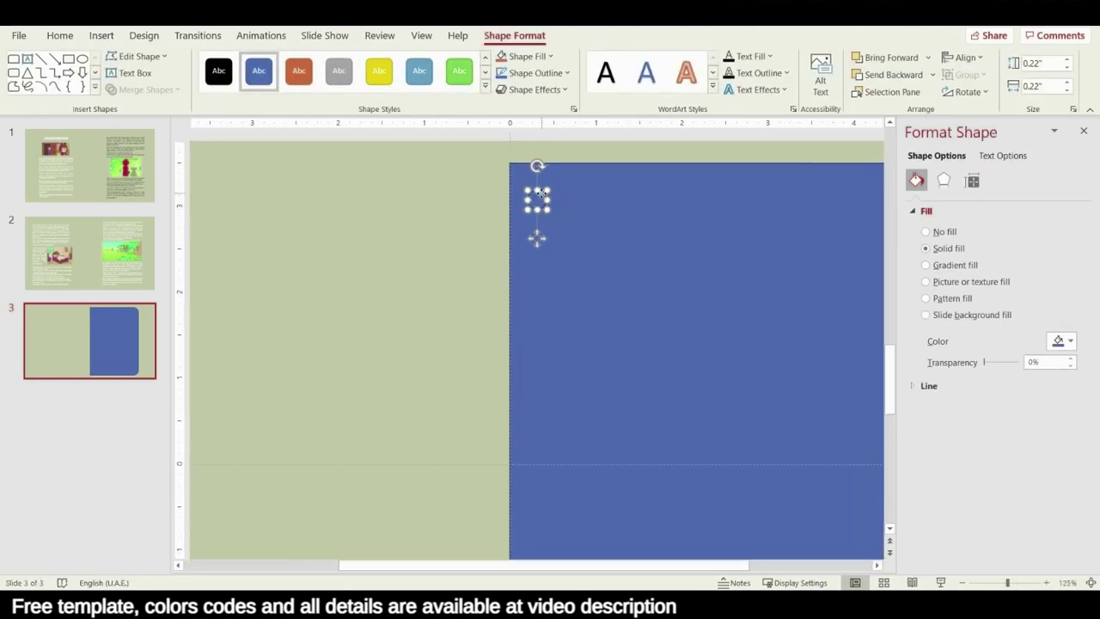
{"action": "left_click", "coordinate": [539, 199]}
Step: Copy the circle down the page's left edge into four holes, then select all shapes
{"action": "left_click_drag", "start_coordinate": [537, 200], "coordinate": [532, 310]}
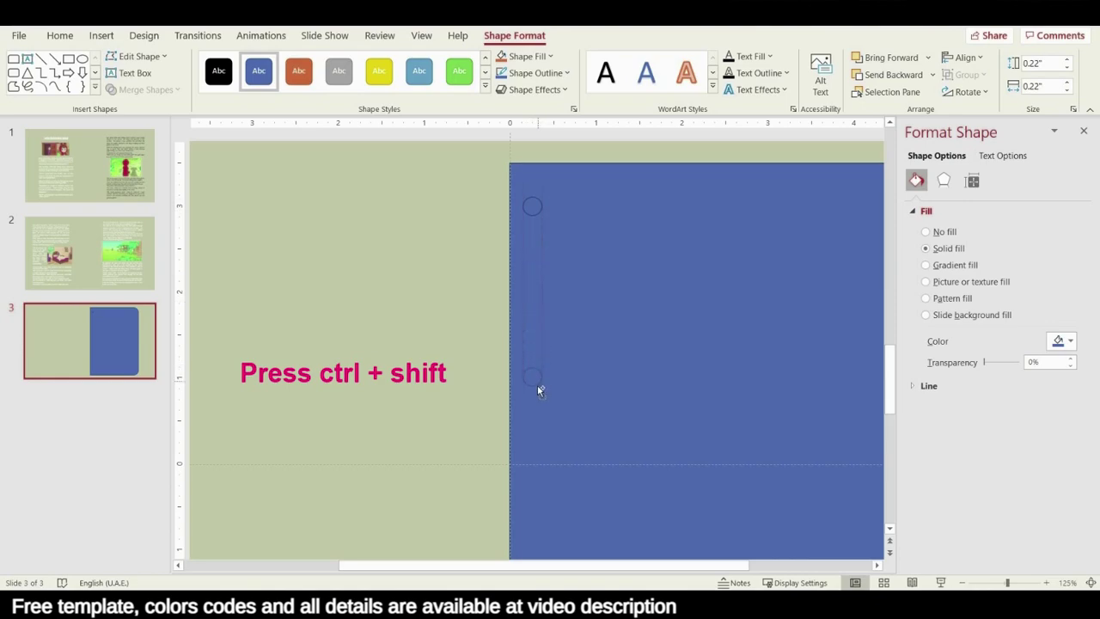
{"action": "left_click_drag", "start_coordinate": [538, 390], "coordinate": [540, 389]}
{"action": "scroll", "coordinate": [550, 353], "scroll_direction": "down", "scroll_amount": 3}
{"action": "left_click_drag", "start_coordinate": [533, 319], "coordinate": [567, 407]}
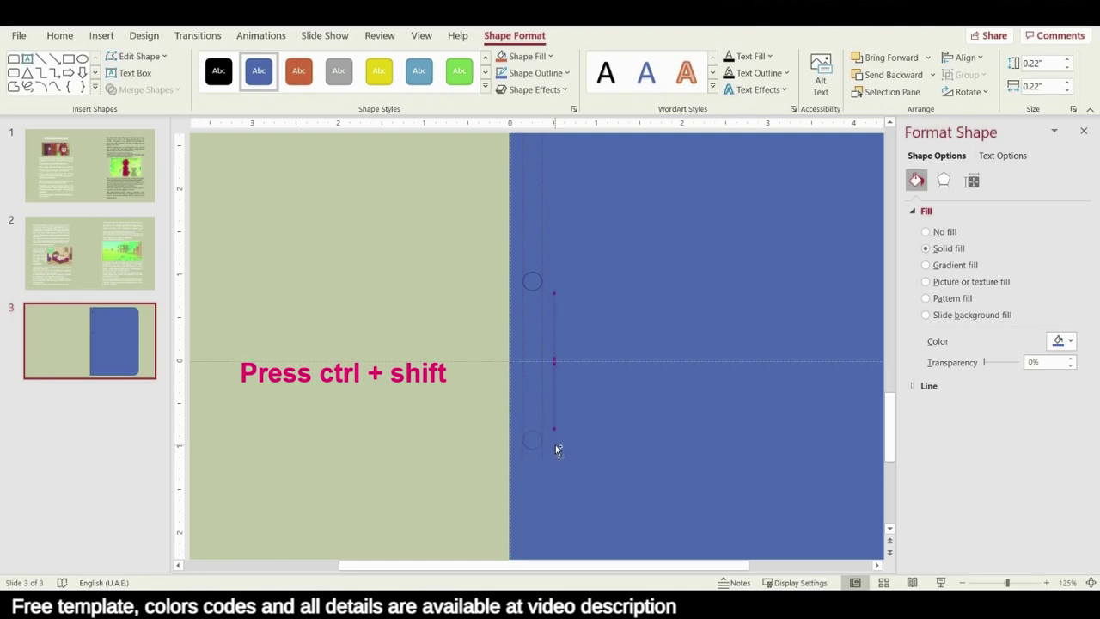
{"action": "left_click_drag", "start_coordinate": [556, 449], "coordinate": [556, 444]}
{"action": "scroll", "coordinate": [556, 444], "scroll_direction": "down", "scroll_amount": 5}
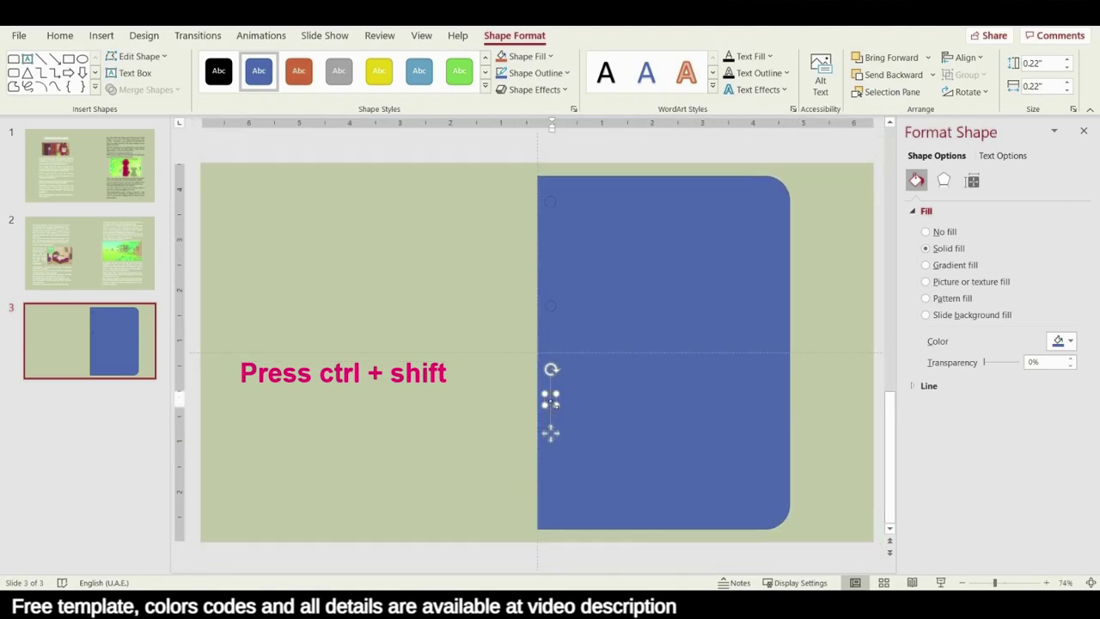
{"action": "key", "text": "Escape"}
{"action": "left_click", "coordinate": [554, 502]}
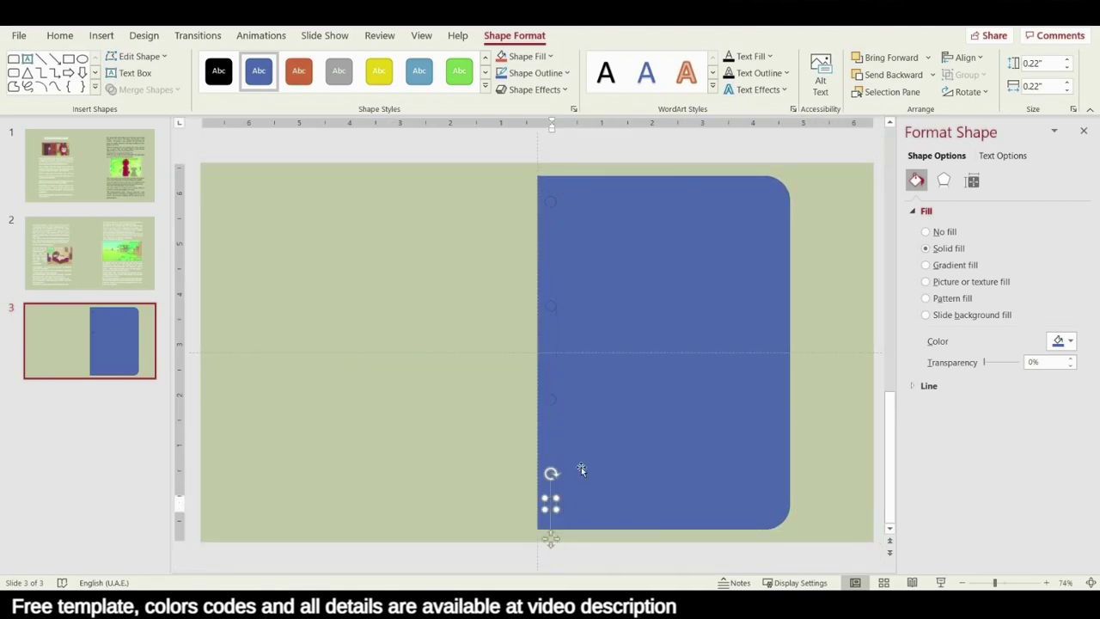
{"action": "key", "text": "ctrl+a"}
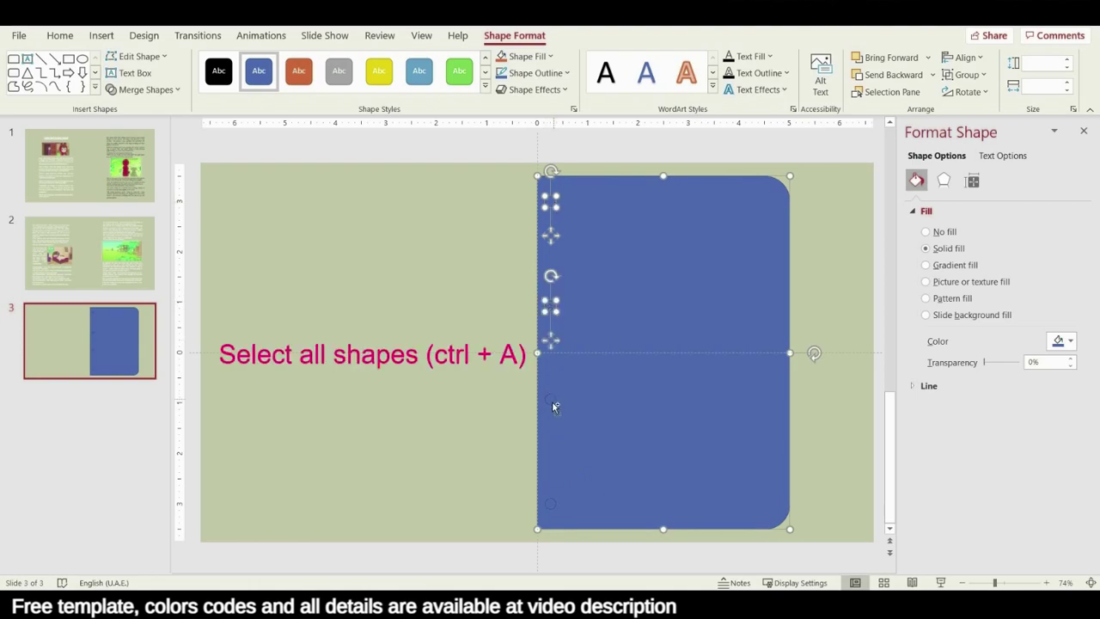
Step: Subtract the circles from the blue page and remove its outline
{"action": "left_click", "coordinate": [142, 89]}
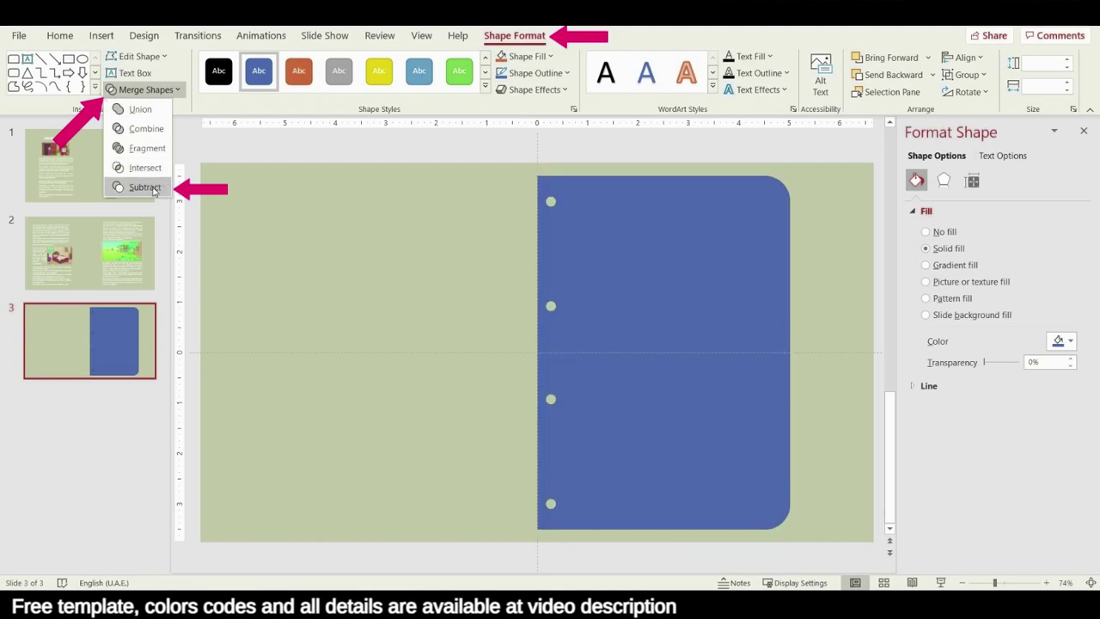
{"action": "left_click", "coordinate": [153, 189]}
{"action": "left_click", "coordinate": [929, 386]}
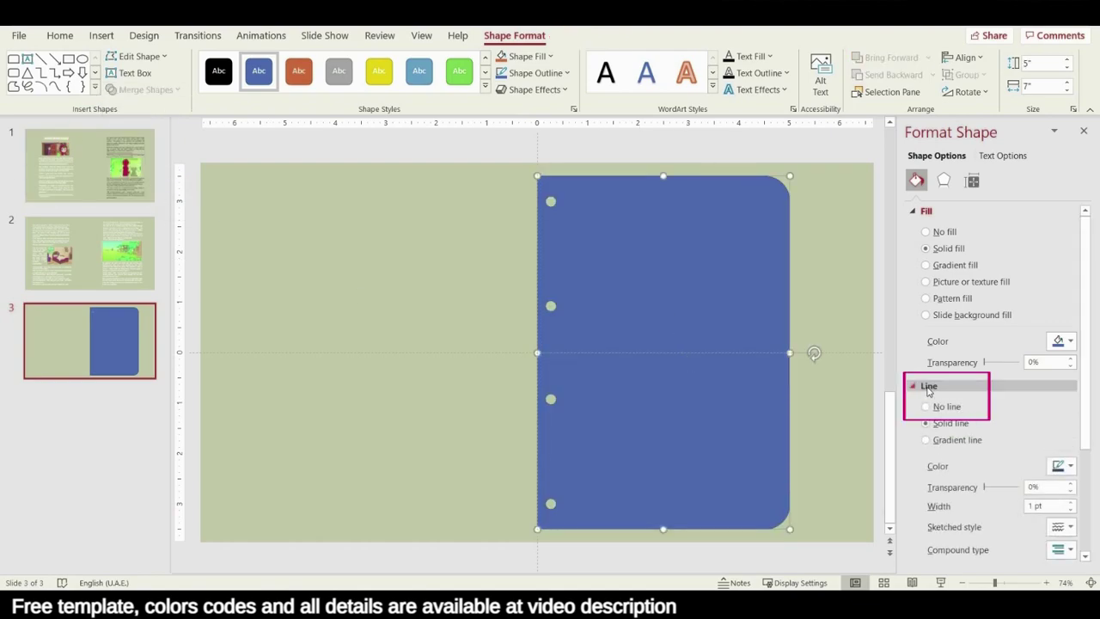
{"action": "left_click", "coordinate": [948, 407]}
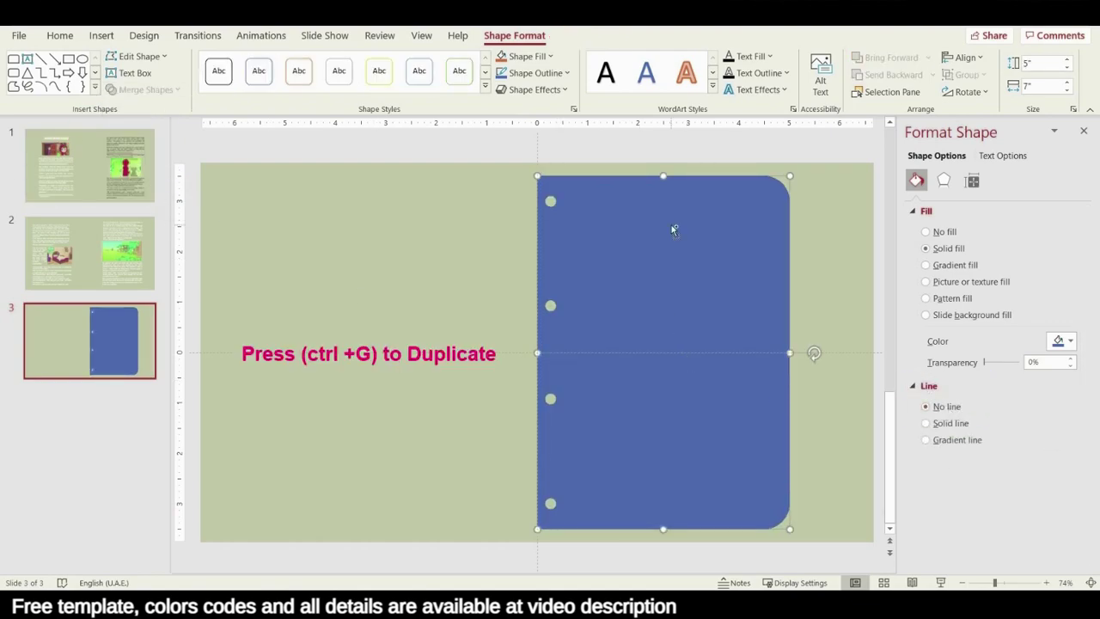
Step: Duplicate the page, flip it horizontally and move the copy onto the left half
{"action": "key", "text": "ctrl+d"}
{"action": "left_click", "coordinate": [968, 92]}
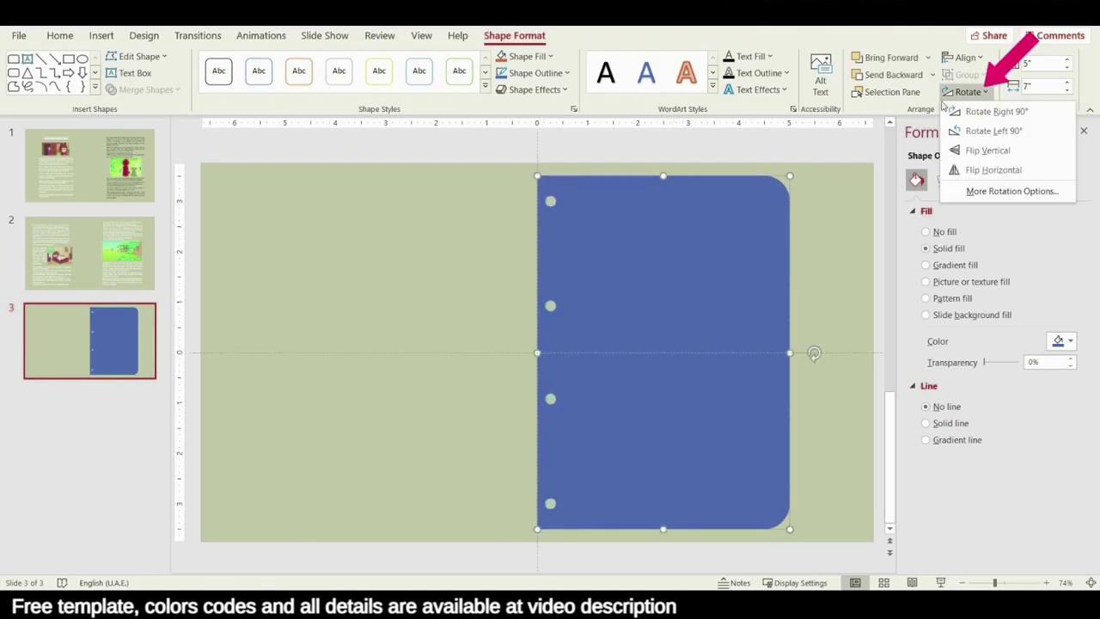
{"action": "left_click", "coordinate": [982, 170]}
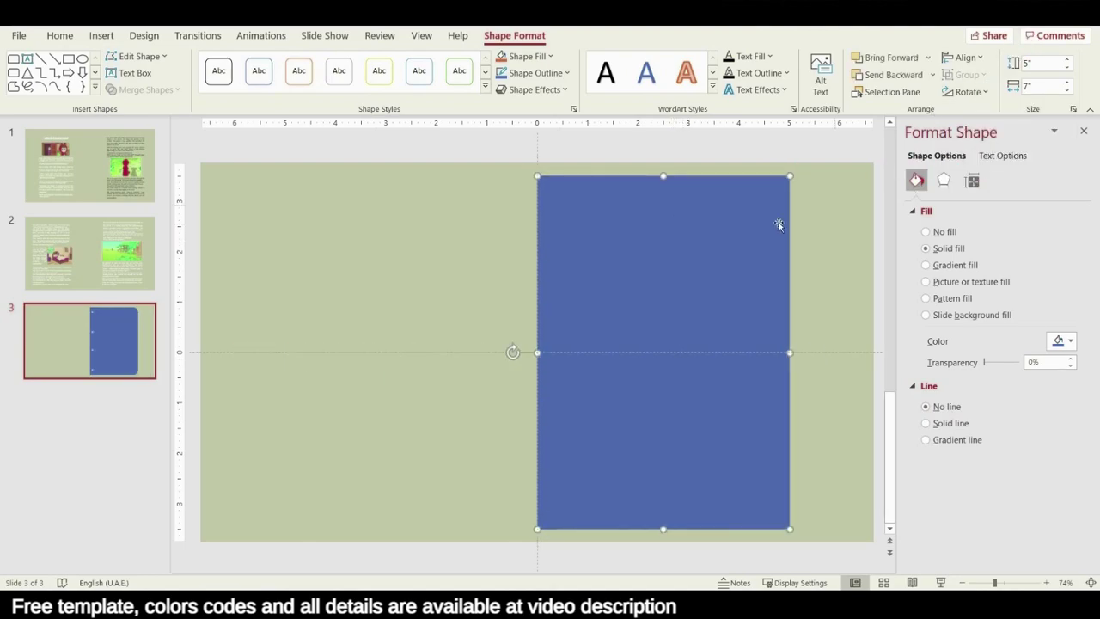
{"action": "left_click_drag", "start_coordinate": [734, 240], "coordinate": [483, 233]}
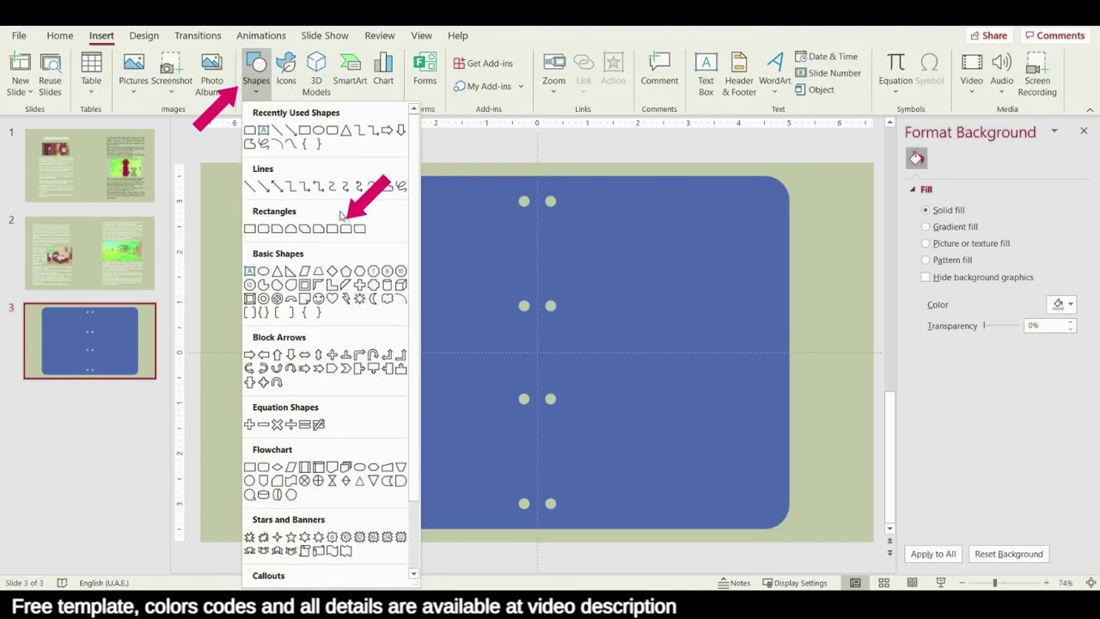
Step: Draw a small rectangular tab at the binder's right edge and group it with the binder
{"action": "left_click", "coordinate": [344, 228]}
{"action": "mouse_move", "coordinate": [789, 312]}
{"action": "left_mouse_down"}
{"action": "mouse_move", "coordinate": [808, 333]}
{"action": "mouse_move", "coordinate": [830, 320]}
{"action": "mouse_move", "coordinate": [804, 369]}
{"action": "mouse_move", "coordinate": [802, 483]}
{"action": "mouse_move", "coordinate": [810, 463]}
{"action": "left_mouse_up"}
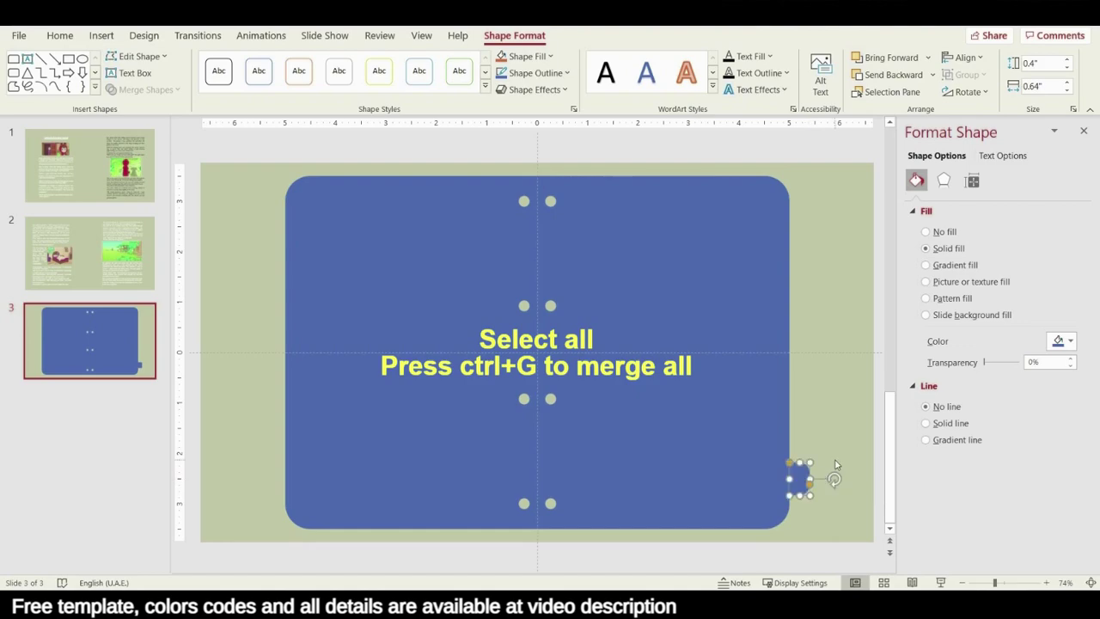
{"action": "left_click", "coordinate": [864, 466]}
{"action": "left_click", "coordinate": [791, 468]}
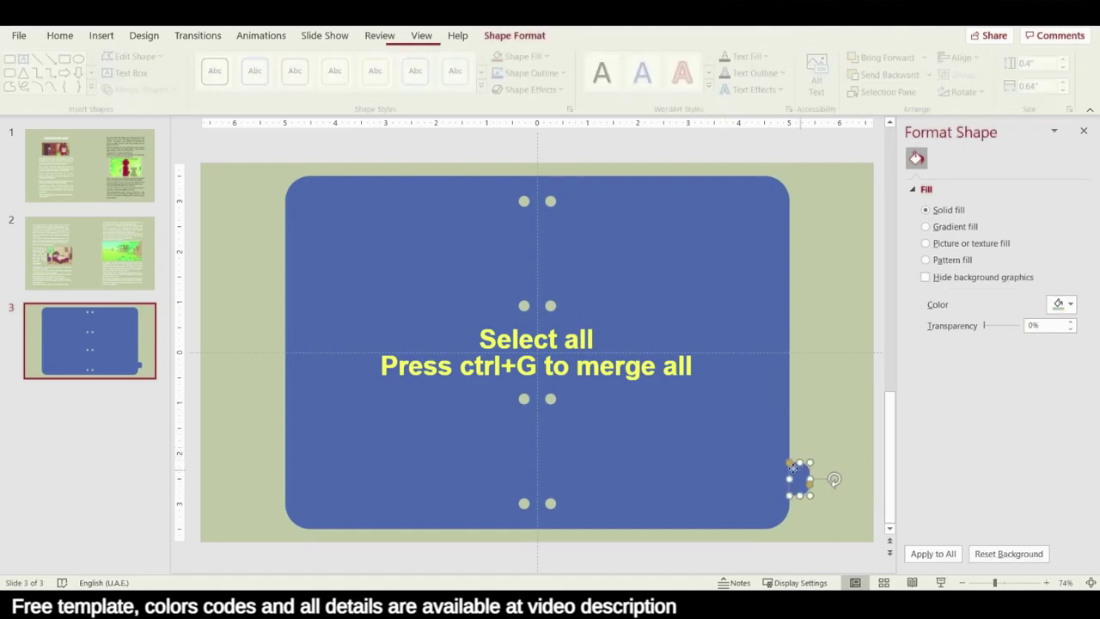
{"action": "left_click", "coordinate": [456, 418], "text": "shift"}
{"action": "key", "text": "ctrl+g"}
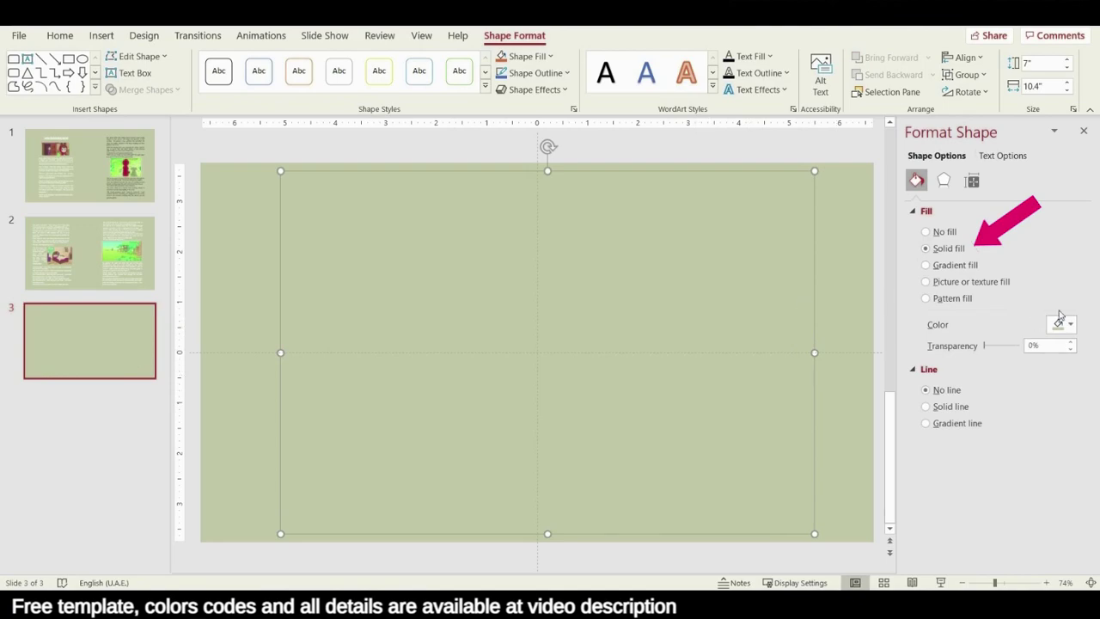
Step: Fill the grouped binder light green and add a small text box on its tab
{"action": "left_click", "coordinate": [1063, 323]}
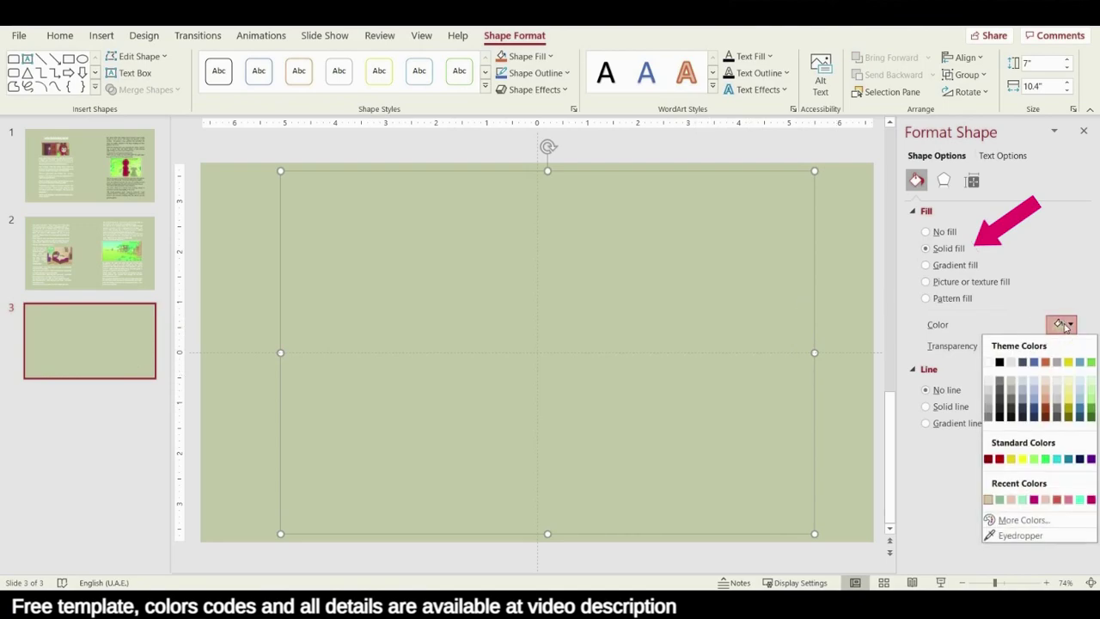
{"action": "left_click", "coordinate": [999, 499]}
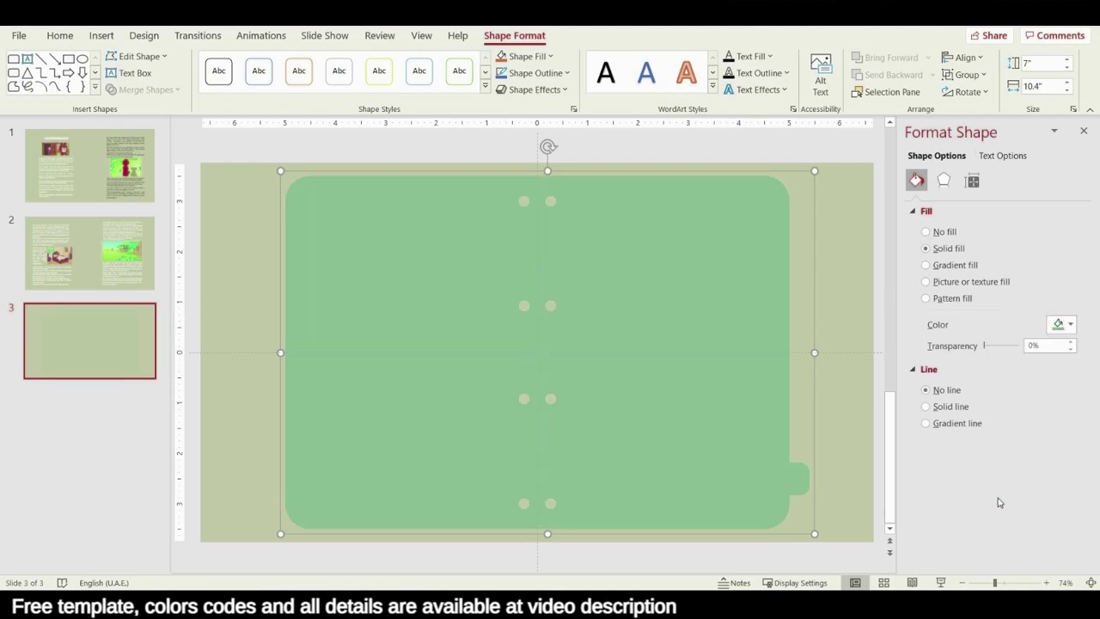
{"action": "left_click", "coordinate": [104, 34]}
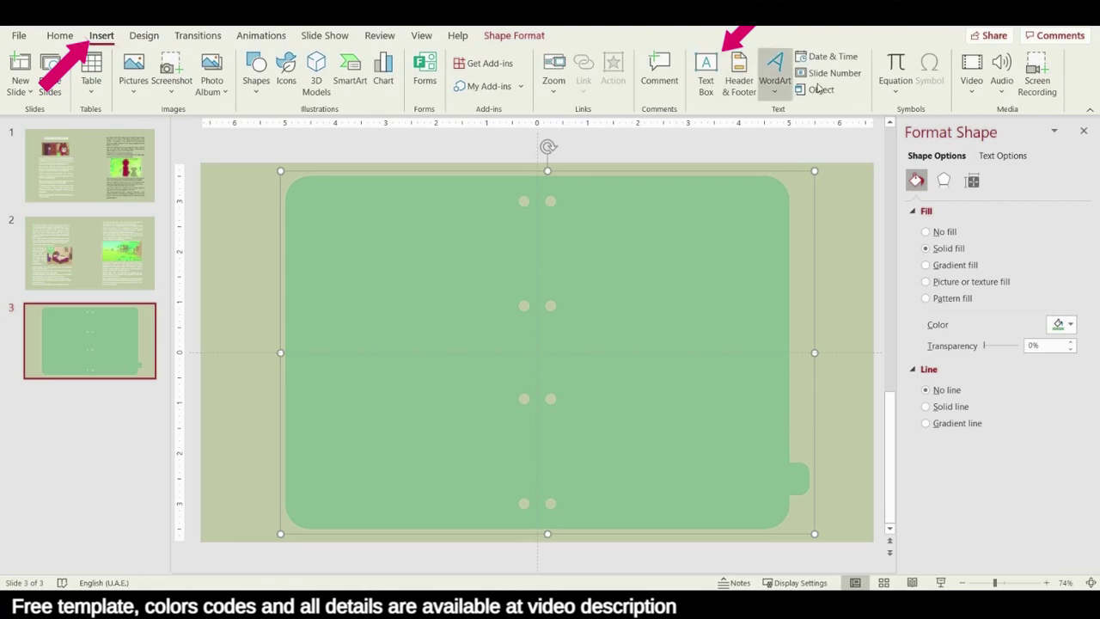
{"action": "left_click", "coordinate": [705, 76]}
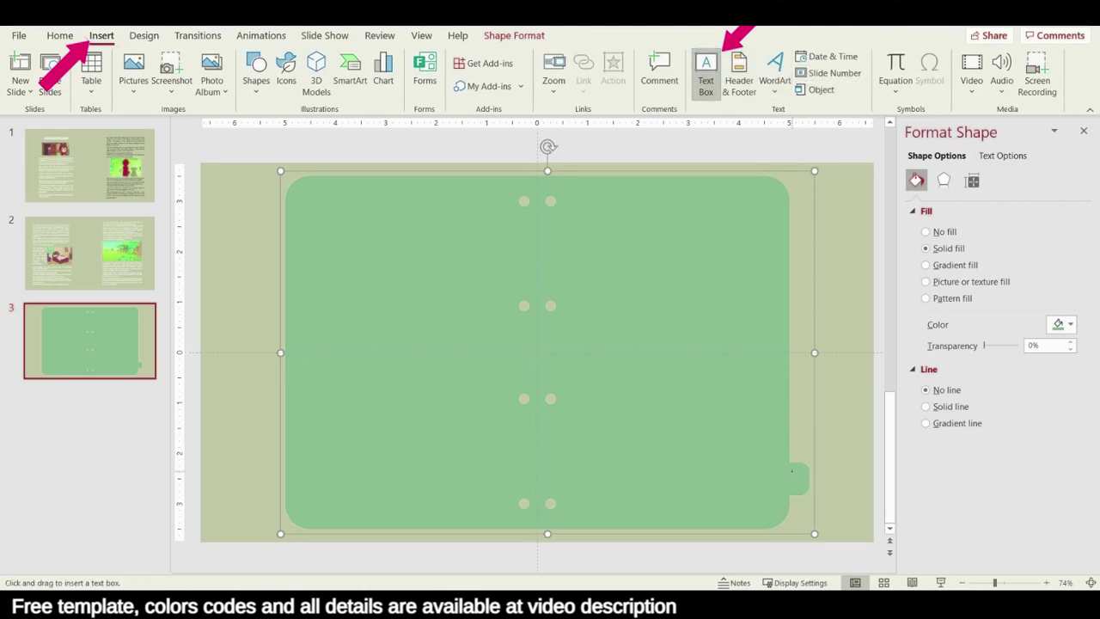
{"action": "left_click_drag", "start_coordinate": [806, 489], "coordinate": [806, 490]}
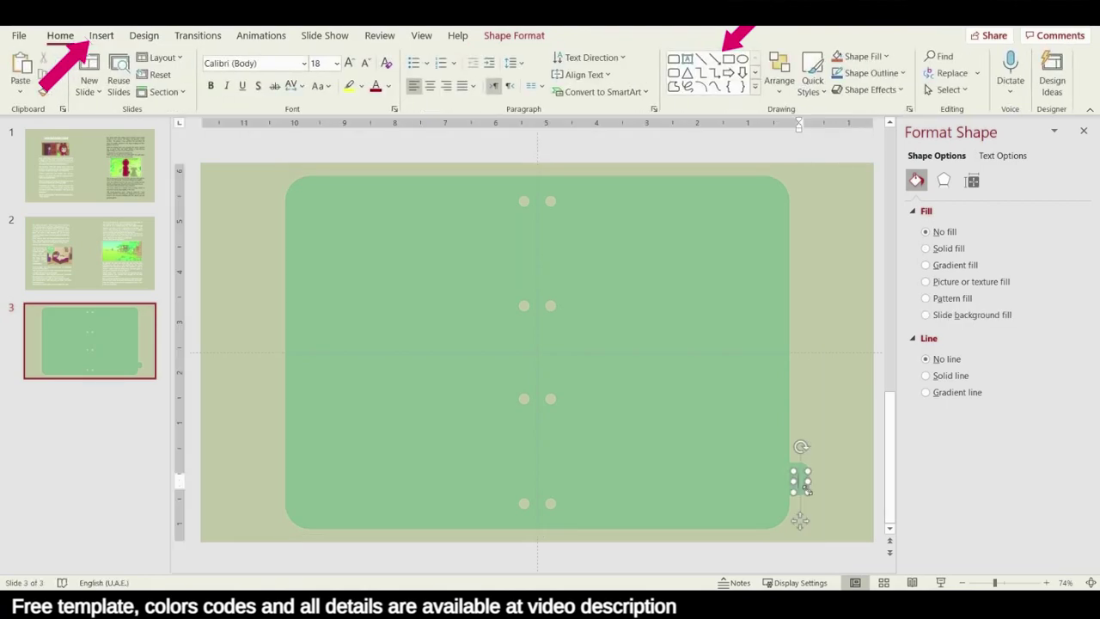
Step: Make the tab letter D pale, size 20, in Aharoni, then select the card with its tab
{"action": "left_click", "coordinate": [388, 88]}
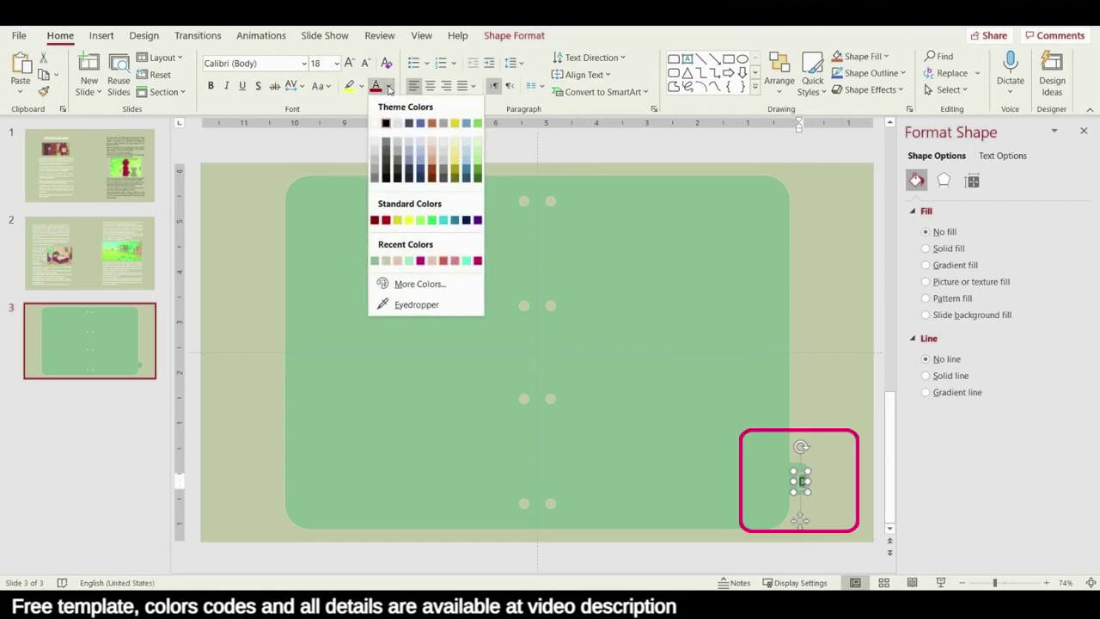
{"action": "left_click", "coordinate": [385, 261]}
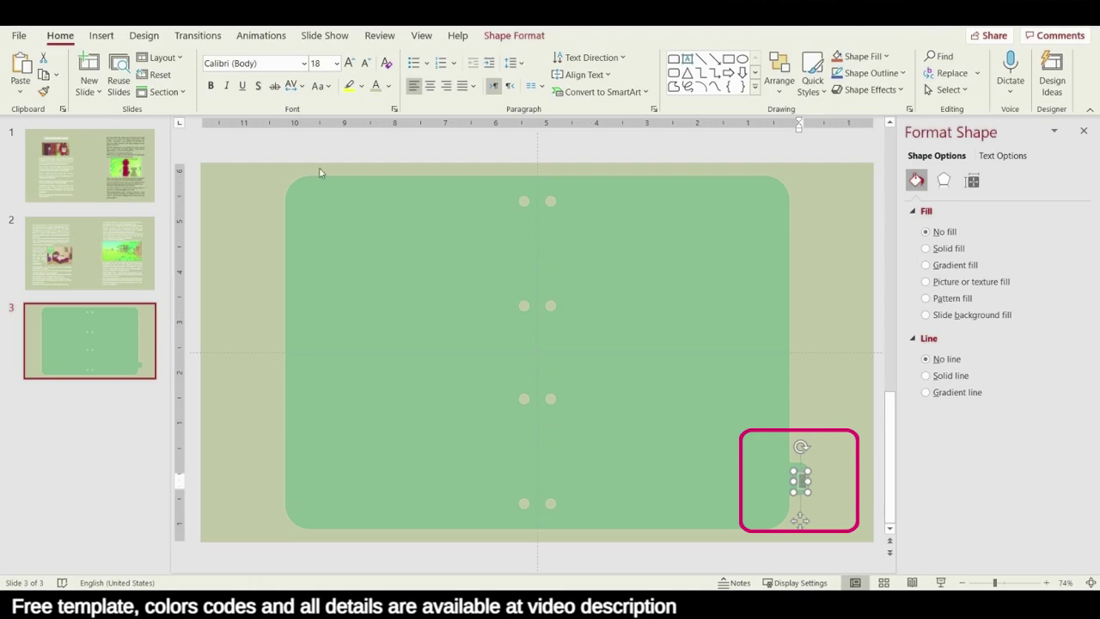
{"action": "left_click", "coordinate": [348, 63]}
{"action": "left_click", "coordinate": [303, 63]}
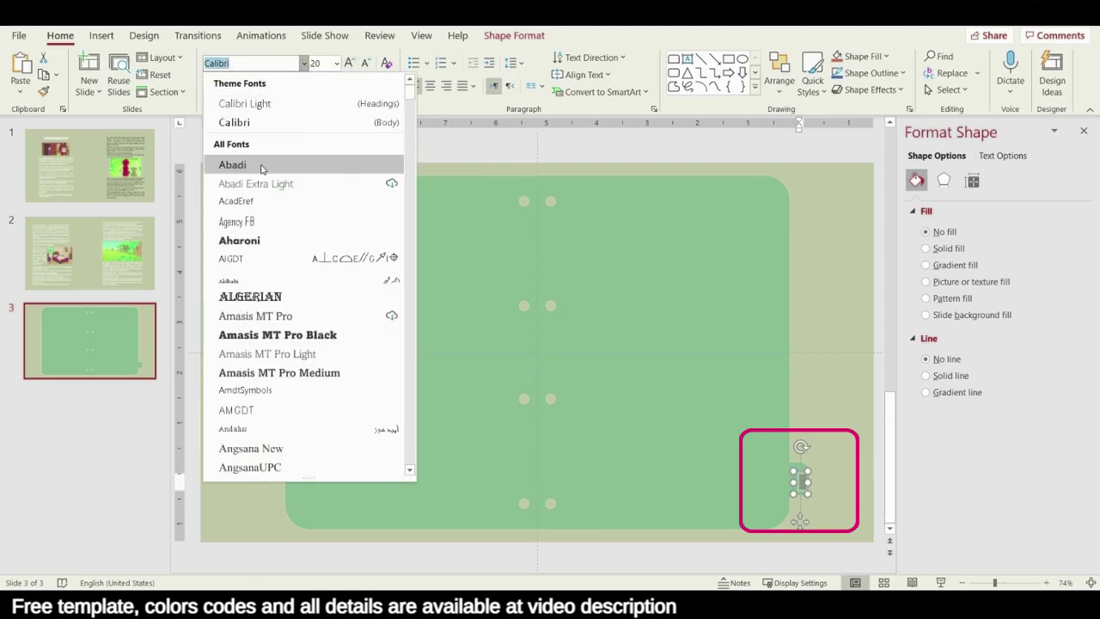
{"action": "left_click", "coordinate": [258, 240]}
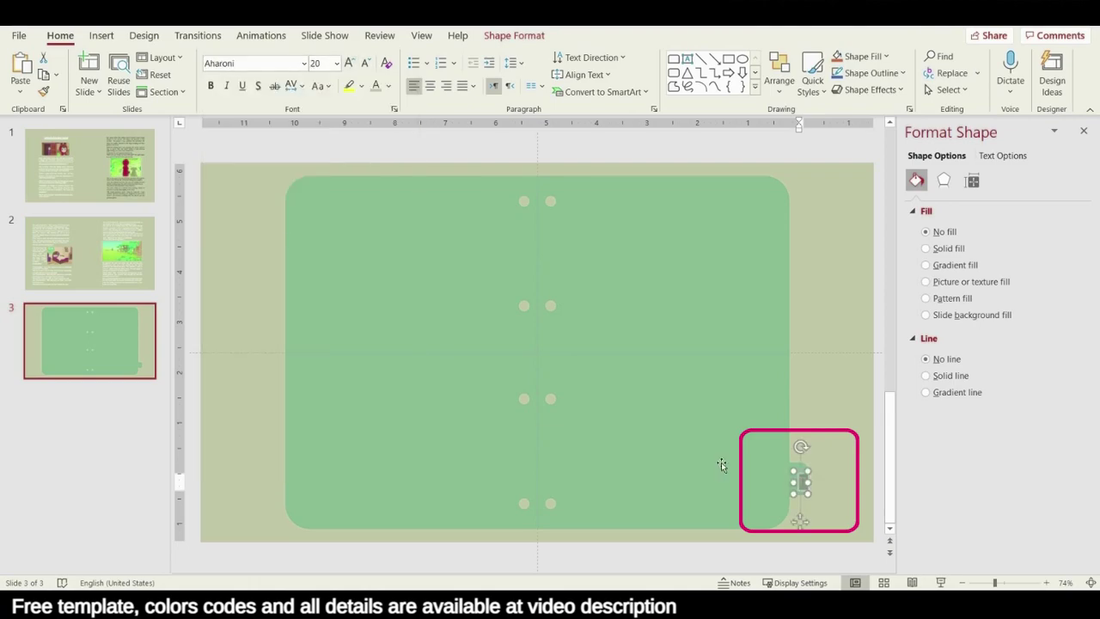
{"action": "left_click", "coordinate": [827, 455]}
{"action": "left_click", "coordinate": [765, 412]}
{"action": "left_click", "coordinate": [793, 472]}
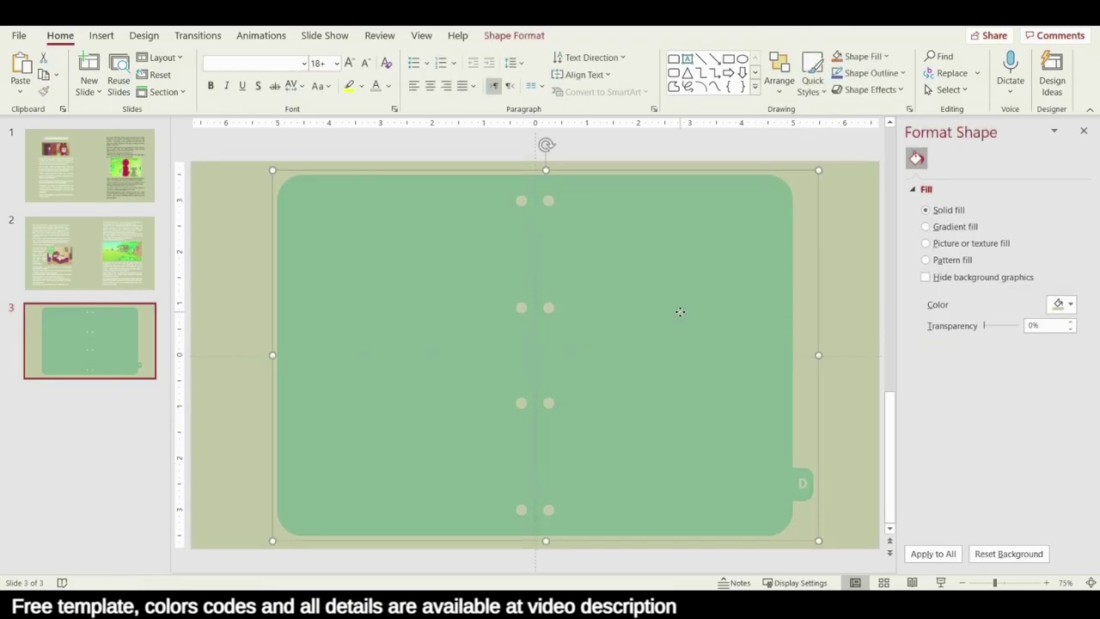
{"action": "left_click", "coordinate": [680, 312]}
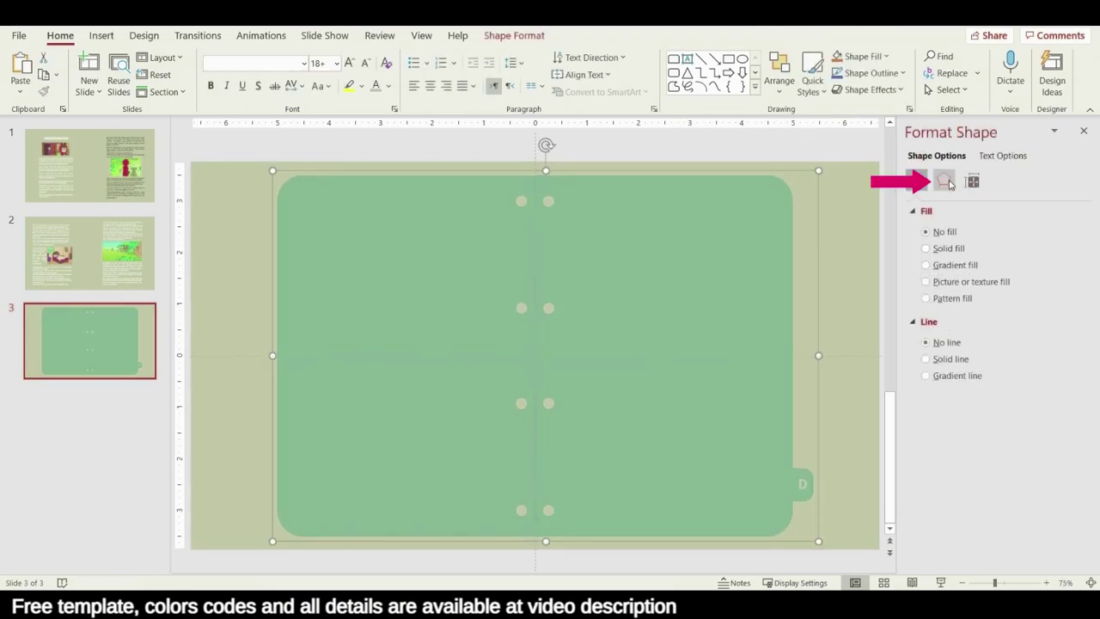
Step: Apply an outer shadow preset to the green card and raise its distance to 5 pt
{"action": "left_click", "coordinate": [943, 180]}
{"action": "left_click", "coordinate": [936, 210]}
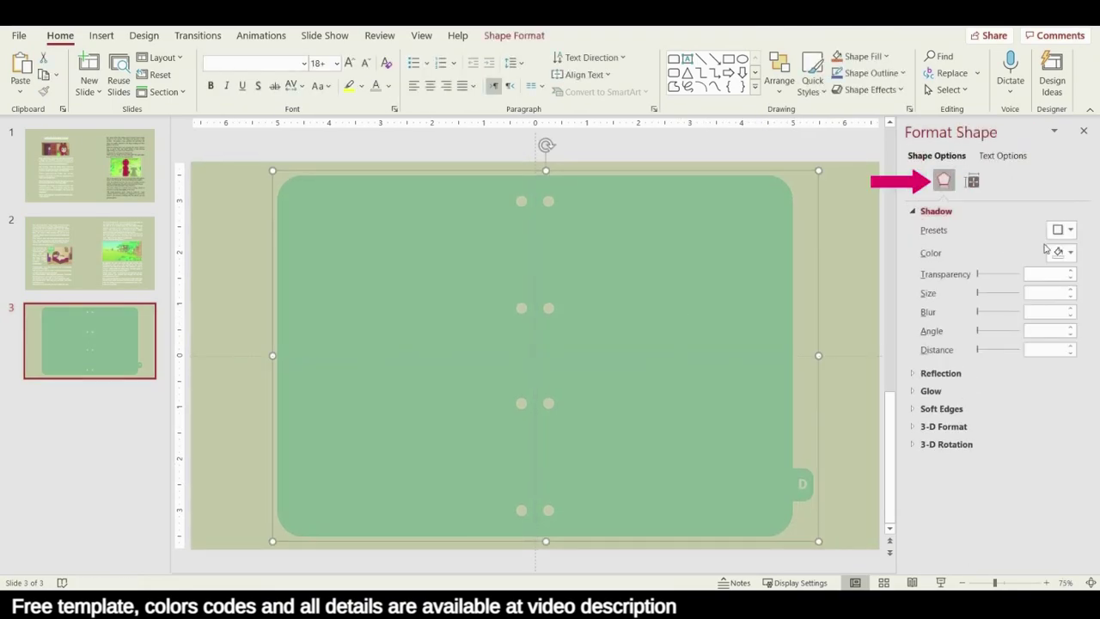
{"action": "left_click", "coordinate": [1060, 231]}
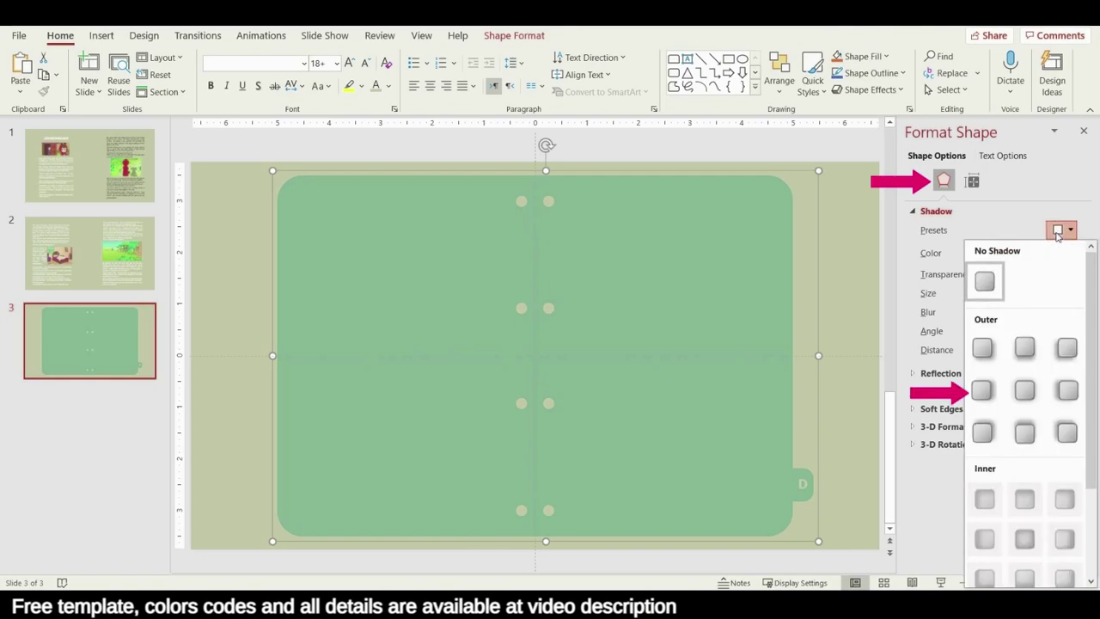
{"action": "left_click", "coordinate": [982, 390]}
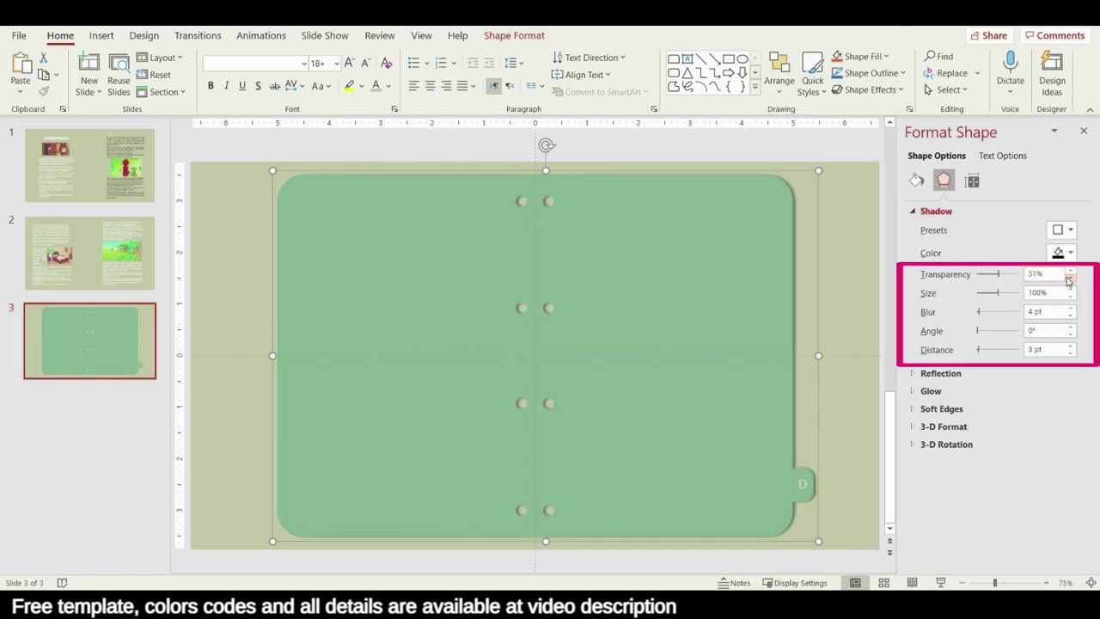
{"action": "left_click", "coordinate": [1071, 346]}
{"action": "left_click", "coordinate": [1071, 345]}
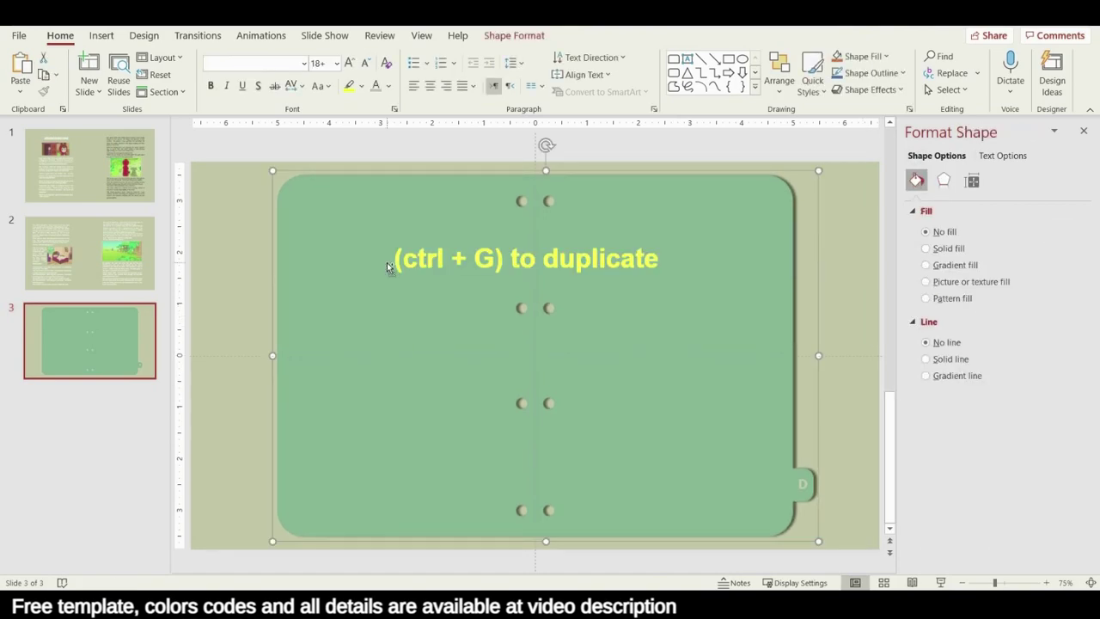
Step: Duplicate the green card, shift it slightly left and raise its tab, lettered C
{"action": "key", "text": "ctrl+d"}
{"action": "left_click_drag", "start_coordinate": [685, 261], "coordinate": [798, 351]}
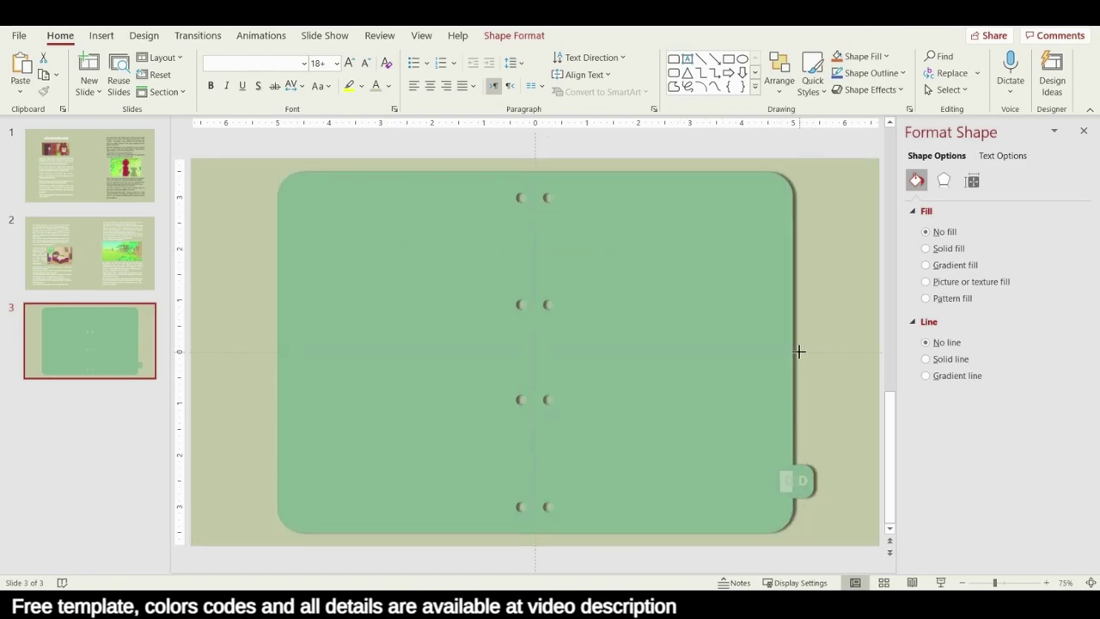
{"action": "left_click_drag", "start_coordinate": [659, 273], "coordinate": [647, 273]}
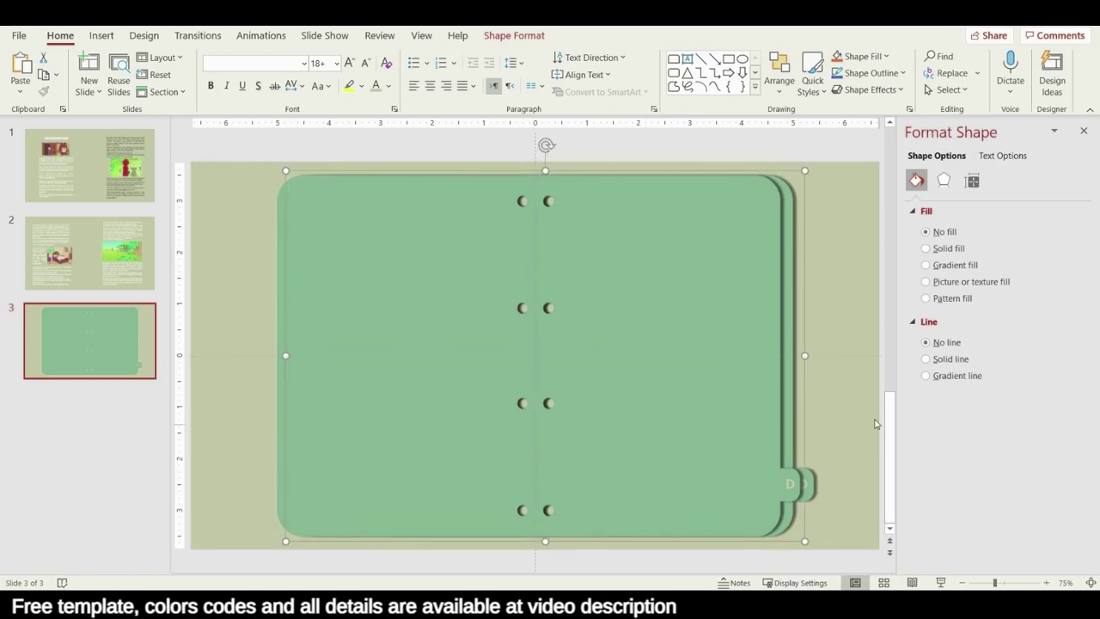
{"action": "scroll", "coordinate": [795, 473], "scroll_direction": "up", "scroll_amount": 8, "text": "ctrl"}
{"action": "left_click_drag", "start_coordinate": [542, 274], "coordinate": [542, 226]}
{"action": "left_click", "coordinate": [548, 284]}
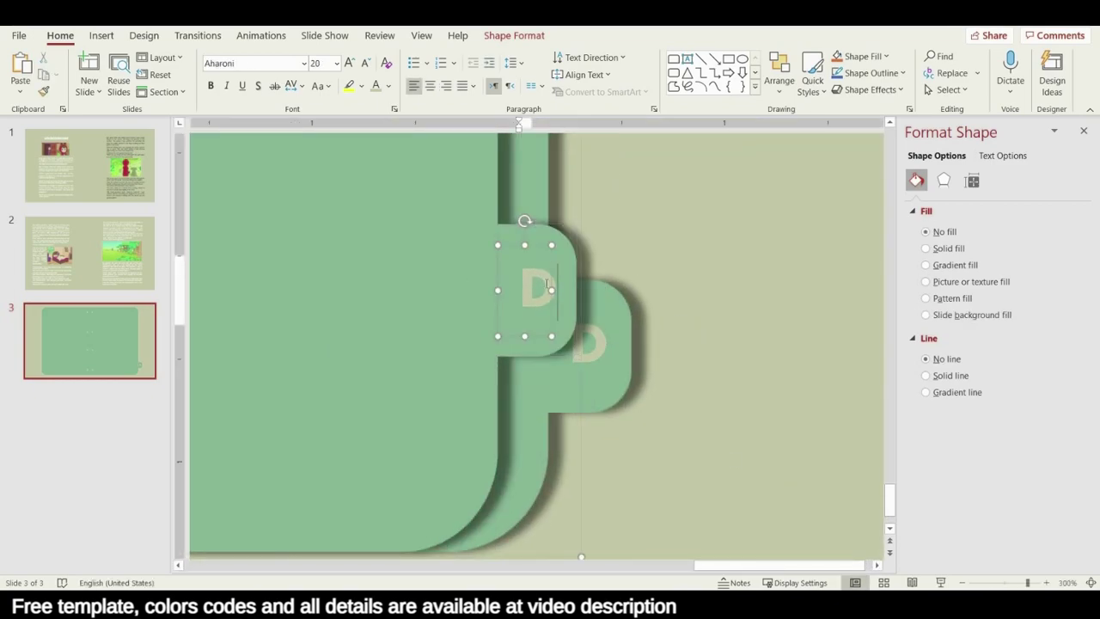
Step: Switch the front card to a solid fill
{"action": "left_click", "coordinate": [673, 270]}
{"action": "scroll", "coordinate": [528, 346], "scroll_direction": "down", "scroll_amount": 8, "text": "ctrl"}
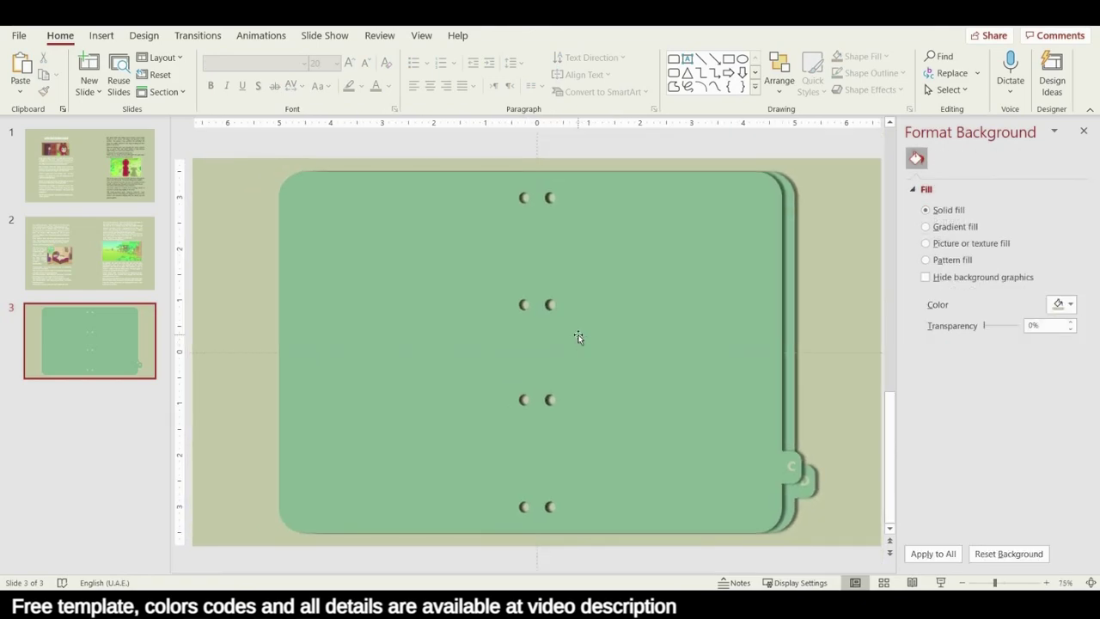
{"action": "left_click", "coordinate": [578, 337]}
{"action": "left_click", "coordinate": [926, 249]}
{"action": "left_click", "coordinate": [1065, 324]}
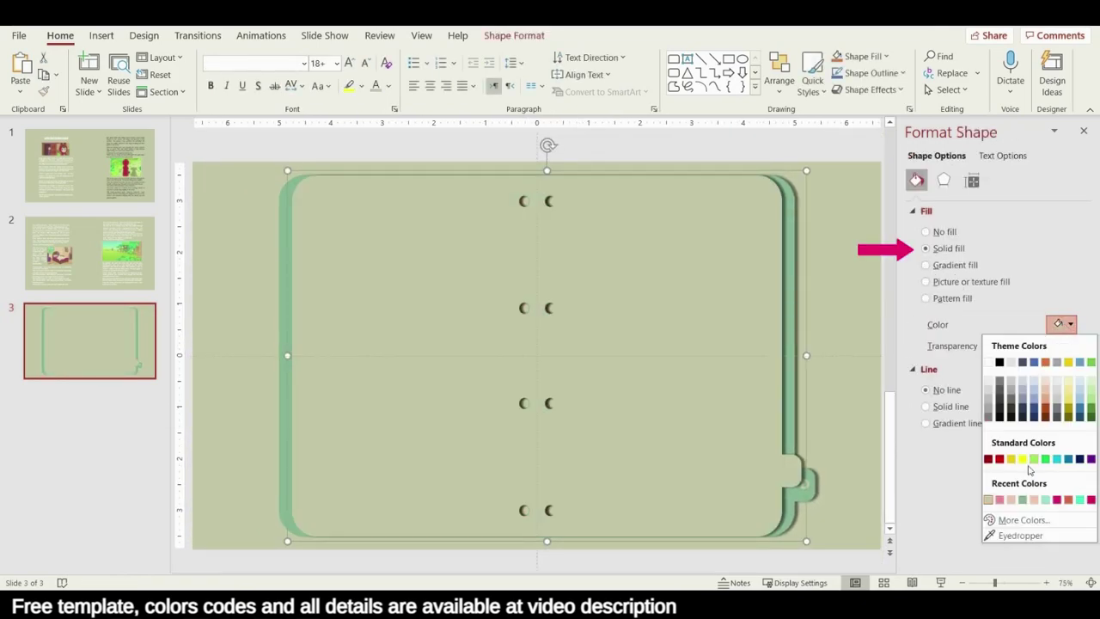
Step: Fill the C card peach, then position a new duplicate card and fill it pink
{"action": "left_click", "coordinate": [1033, 499]}
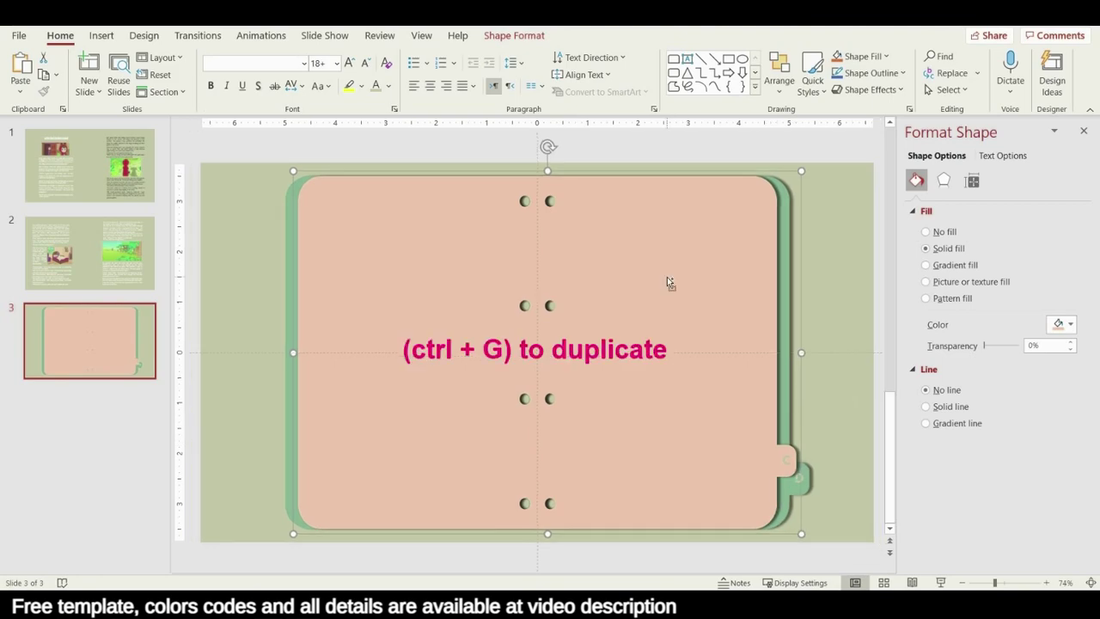
{"action": "left_click_drag", "start_coordinate": [664, 282], "coordinate": [660, 313]}
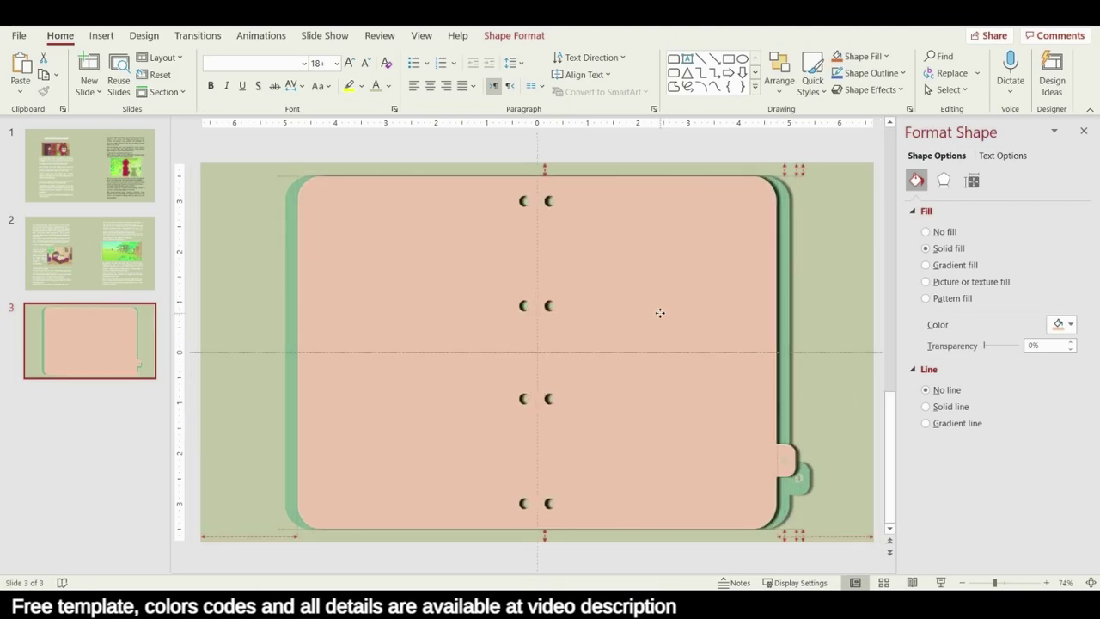
{"action": "left_click", "coordinate": [1071, 324]}
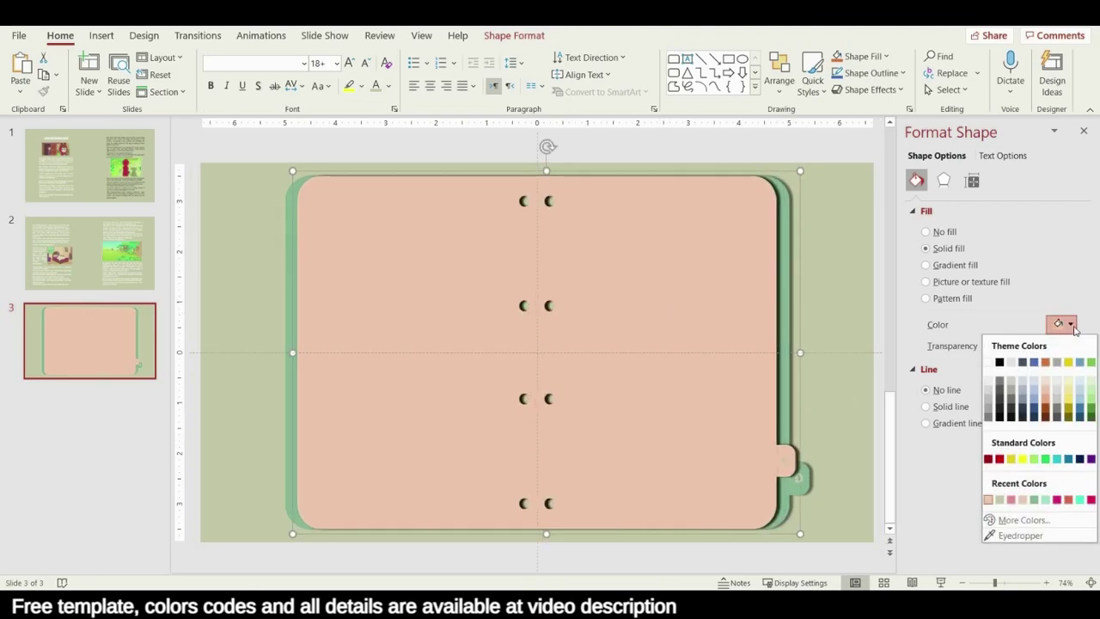
{"action": "left_click", "coordinate": [1010, 500]}
Step: Narrow the pink card from its right side
{"action": "left_click", "coordinate": [785, 461]}
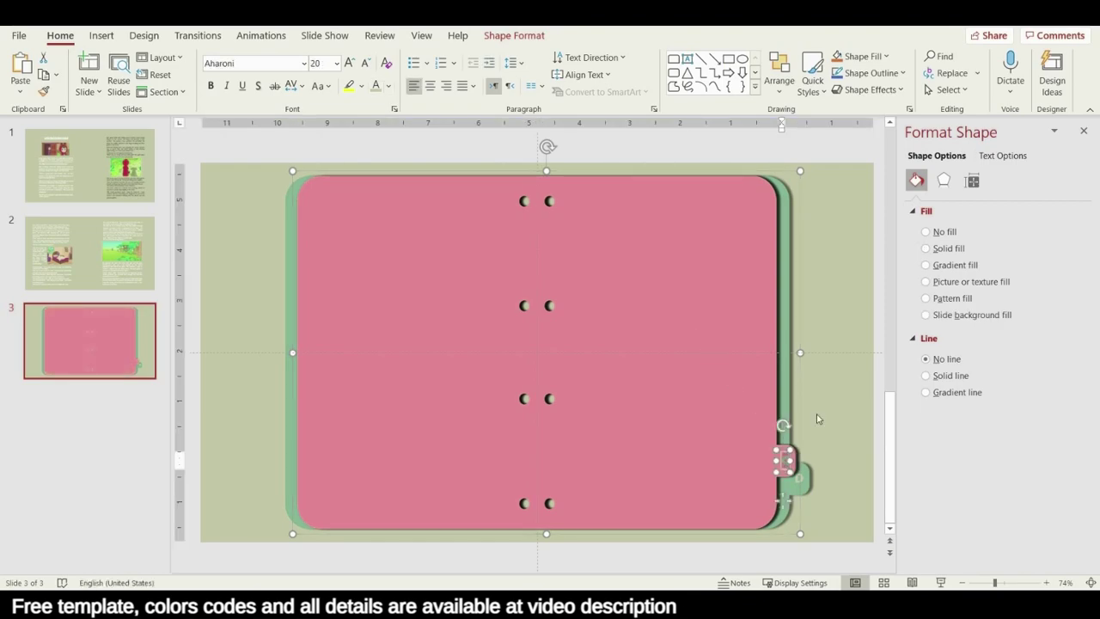
{"action": "left_click", "coordinate": [815, 456]}
{"action": "left_click", "coordinate": [800, 372]}
{"action": "left_click_drag", "start_coordinate": [804, 353], "coordinate": [792, 353]}
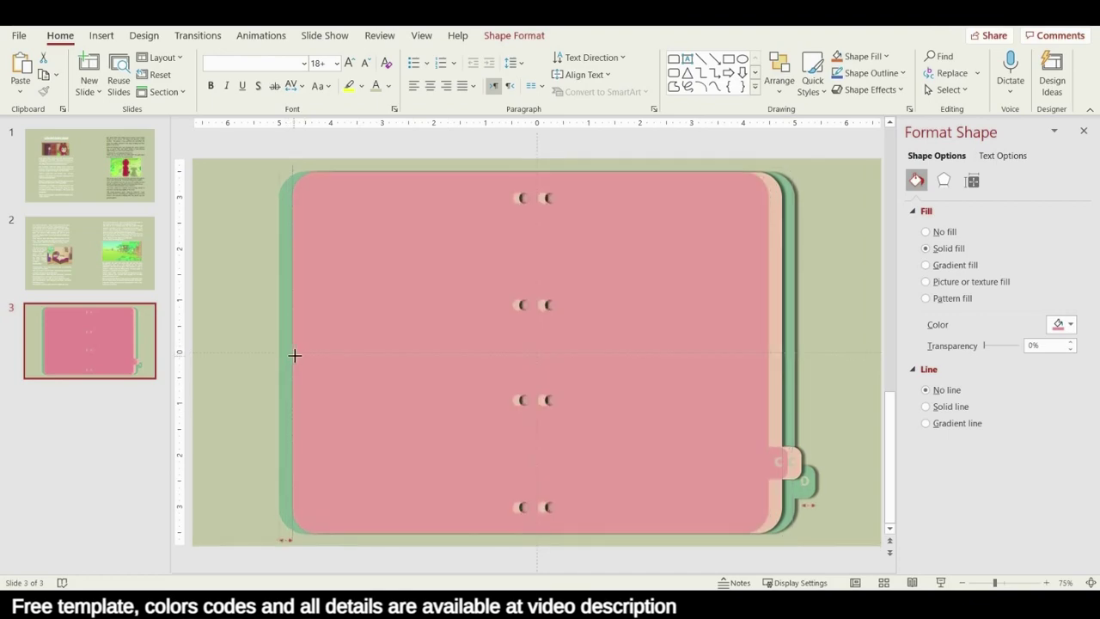
{"action": "scroll", "coordinate": [842, 481], "scroll_direction": "up", "scroll_amount": 5}
{"action": "scroll", "coordinate": [842, 481], "scroll_direction": "down", "scroll_amount": 3}
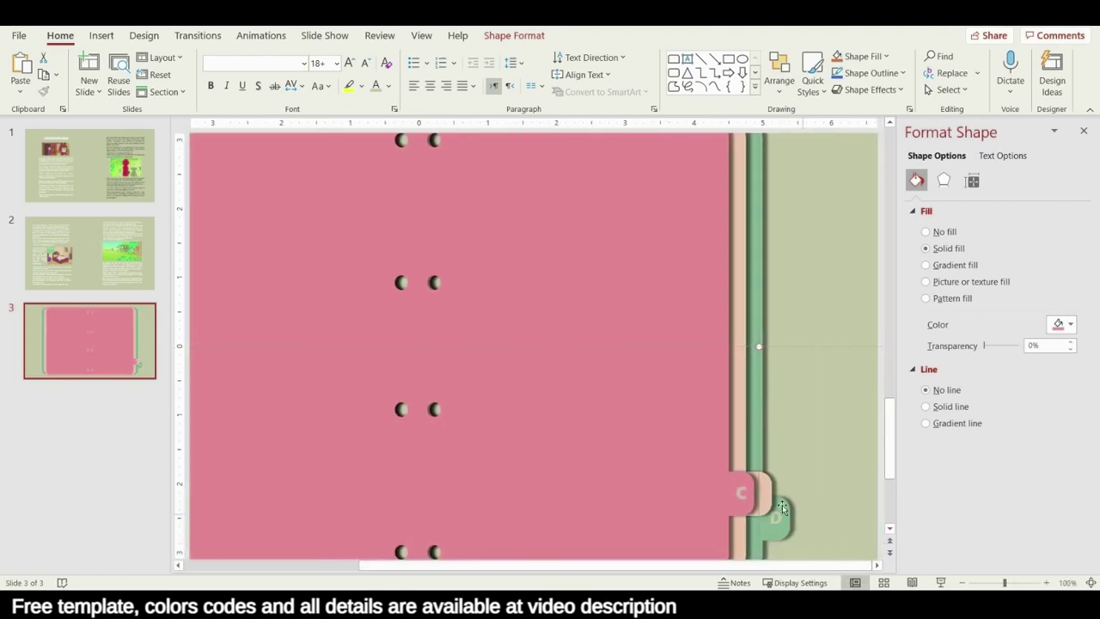
Step: Raise the pink card's B tab above the others and recolour its letter
{"action": "left_click", "coordinate": [741, 481]}
{"action": "left_click_drag", "start_coordinate": [742, 473], "coordinate": [732, 452]}
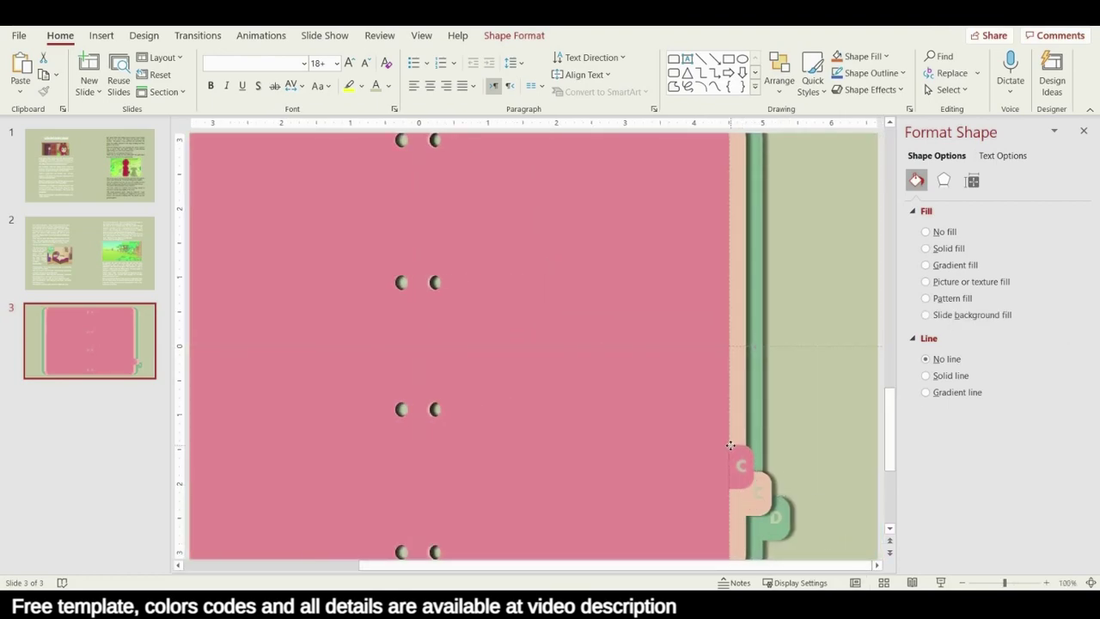
{"action": "left_click", "coordinate": [745, 467]}
{"action": "key", "text": "ctrl+a"}
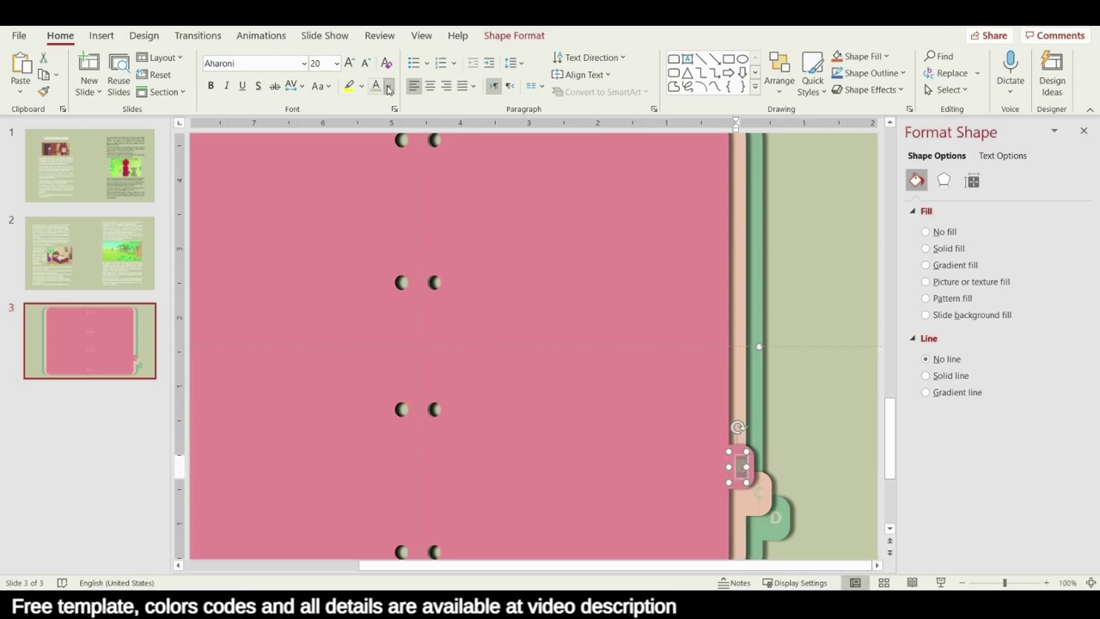
{"action": "left_click", "coordinate": [388, 86]}
{"action": "left_click", "coordinate": [408, 260]}
{"action": "scroll", "coordinate": [789, 407], "scroll_direction": "down", "scroll_amount": 4}
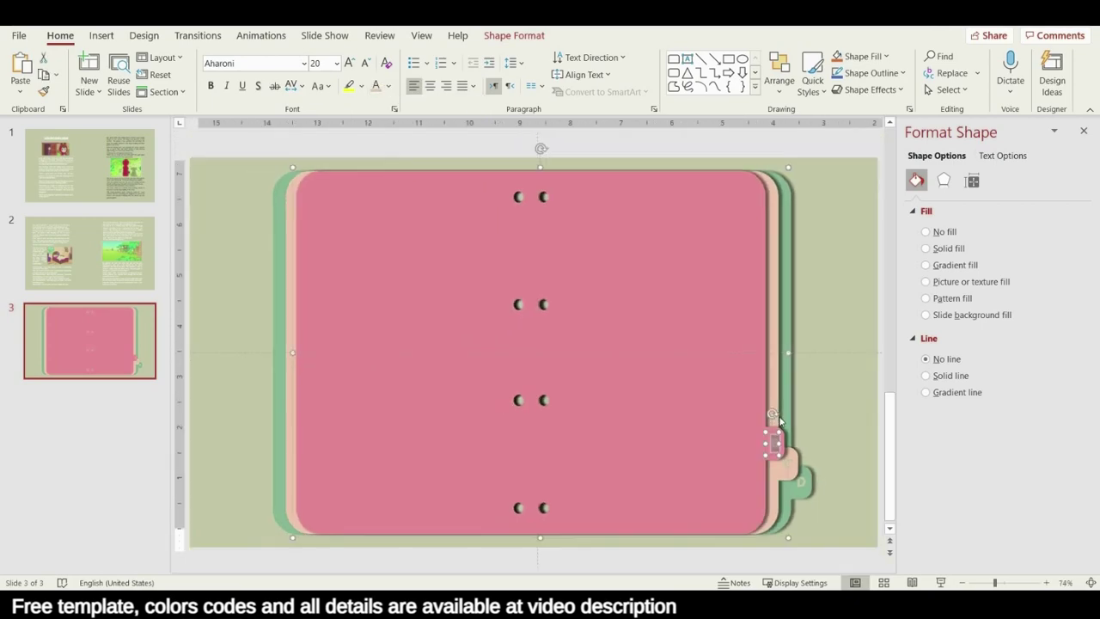
{"action": "left_click", "coordinate": [789, 406]}
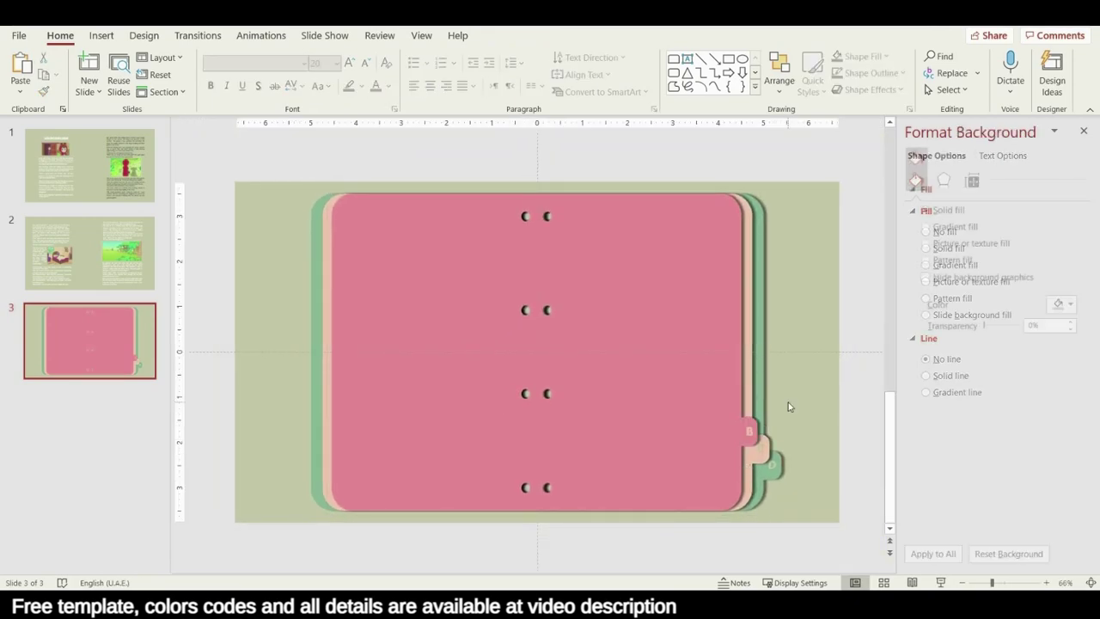
Step: Place a copy of the pink card on top, fill it magenta and narrow it from the left
{"action": "left_click", "coordinate": [644, 272]}
{"action": "left_click_drag", "start_coordinate": [647, 277], "coordinate": [745, 352]}
{"action": "left_click", "coordinate": [1059, 324]}
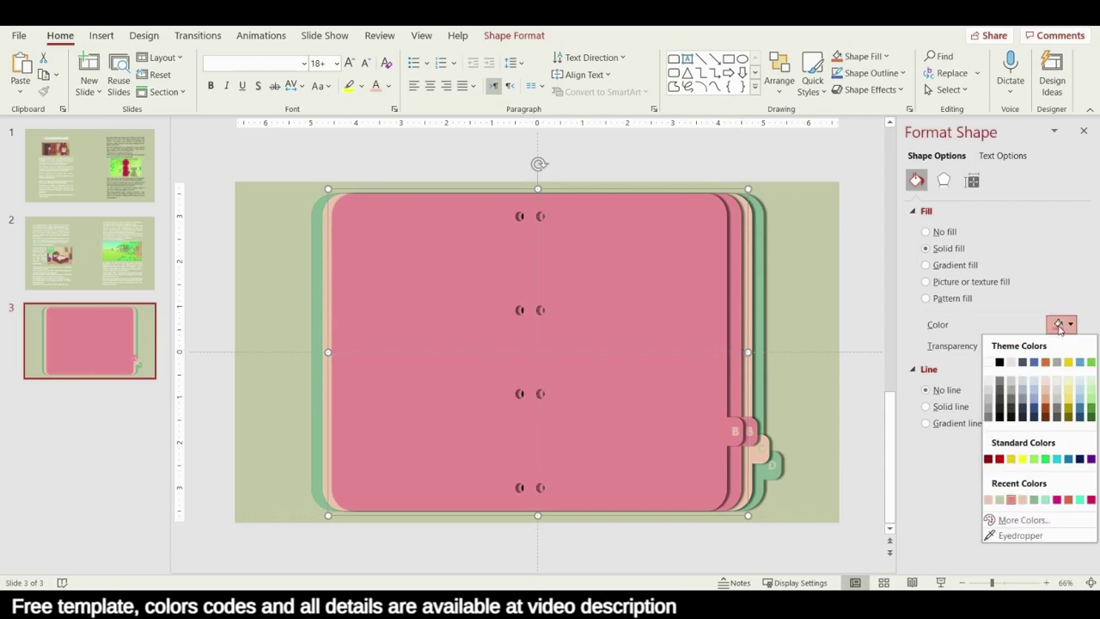
{"action": "left_click", "coordinate": [1057, 500]}
{"action": "left_click_drag", "start_coordinate": [329, 351], "coordinate": [344, 352]}
Step: Raise the magenta card's A tab above the B tab and select the card
{"action": "scroll", "coordinate": [754, 429], "scroll_direction": "up", "scroll_amount": 1}
{"action": "left_click", "coordinate": [754, 421]}
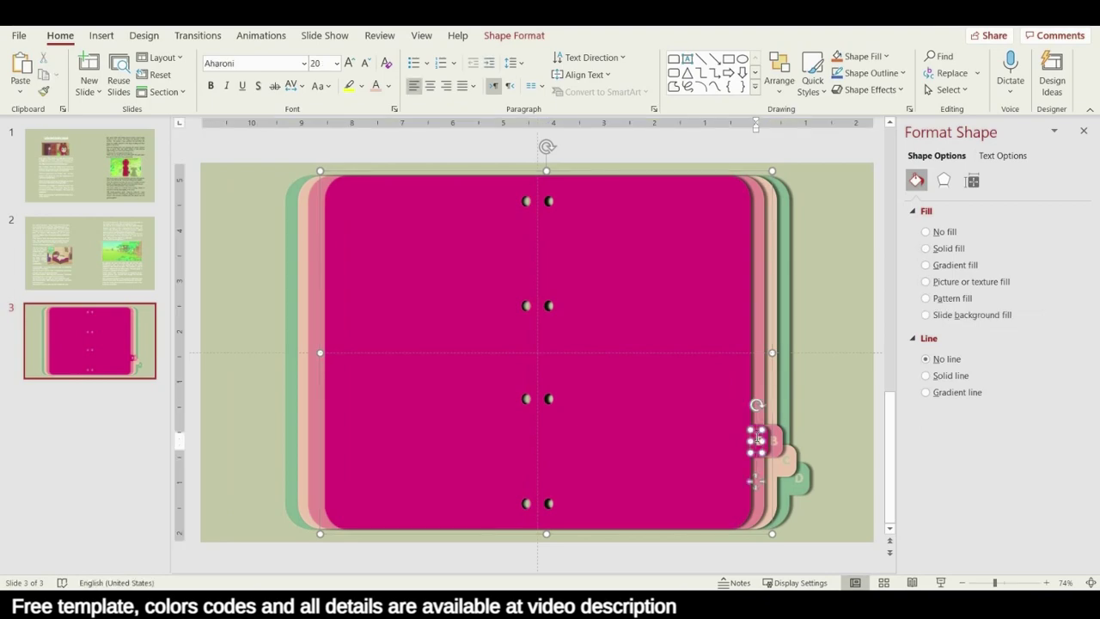
{"action": "left_click_drag", "start_coordinate": [754, 412], "coordinate": [754, 407]}
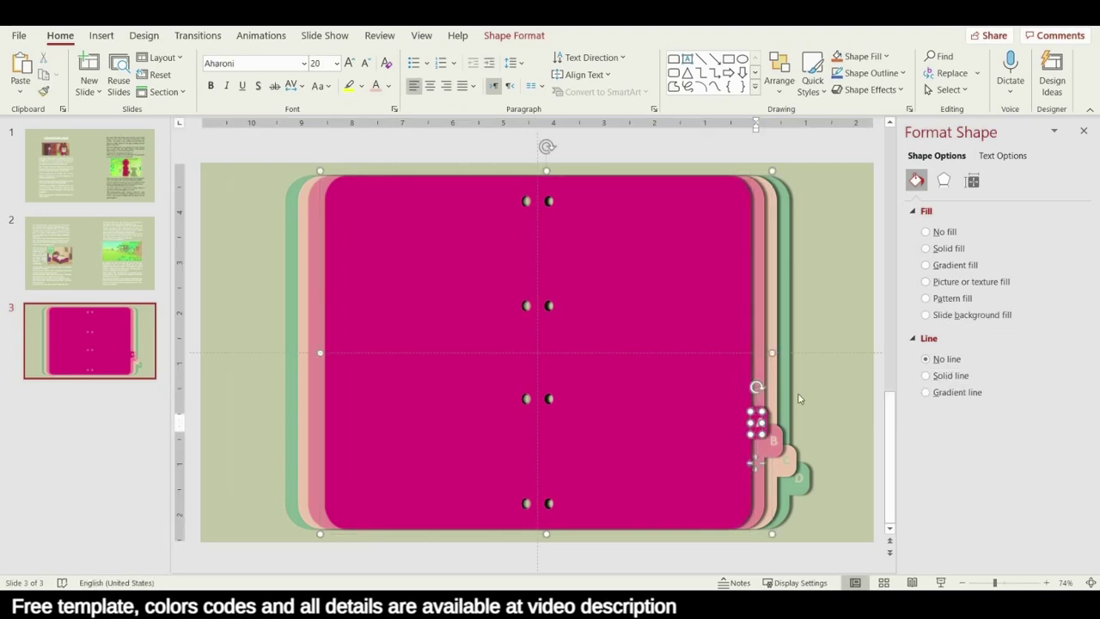
{"action": "left_click", "coordinate": [853, 431]}
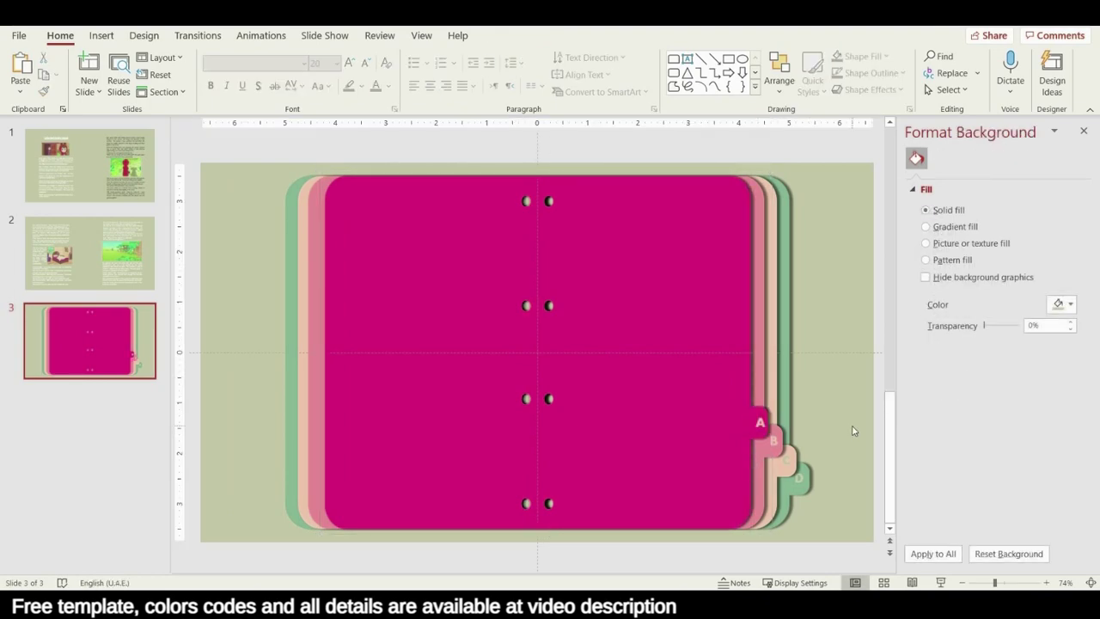
{"action": "left_click", "coordinate": [442, 373]}
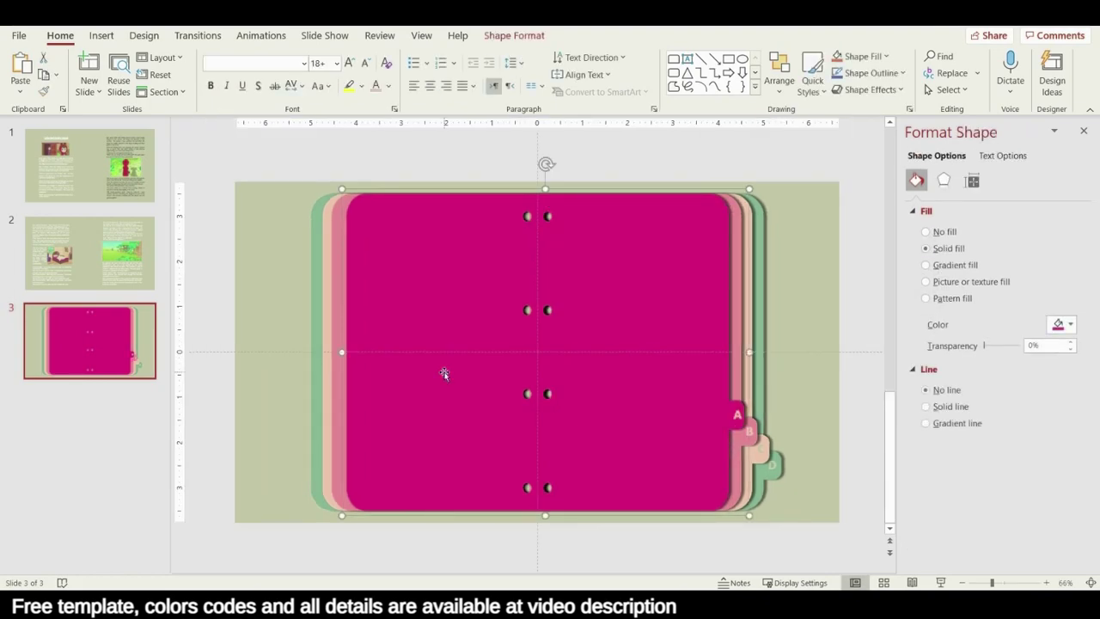
Step: Set no fill on the magenta and pink pages' left halves
{"action": "left_click", "coordinate": [944, 232]}
{"action": "left_click", "coordinate": [266, 455]}
{"action": "left_click", "coordinate": [388, 430]}
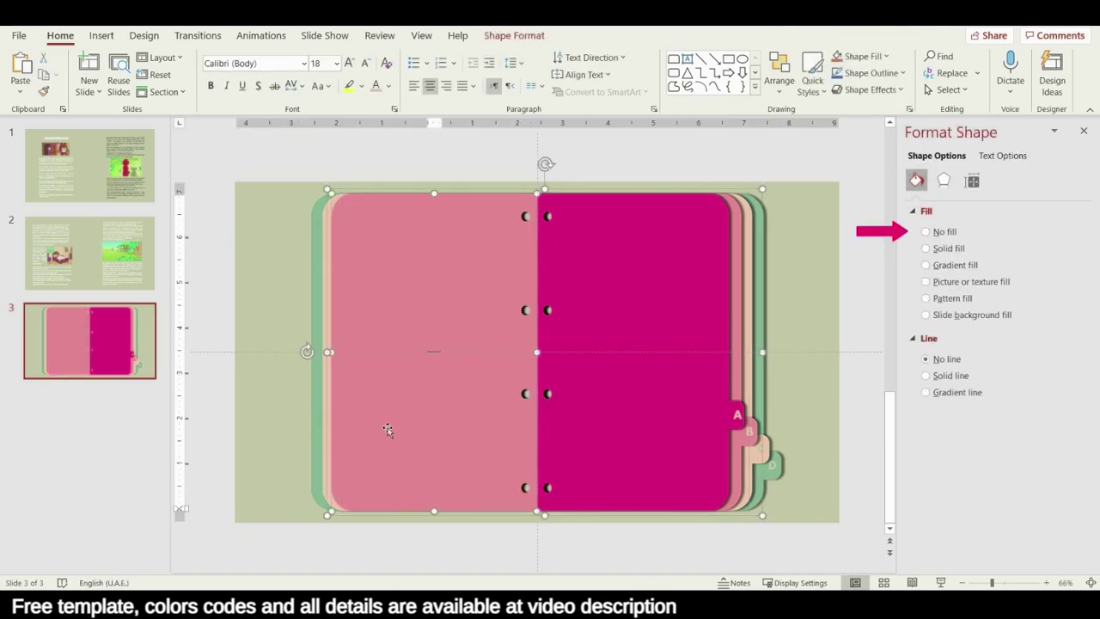
{"action": "left_click", "coordinate": [935, 233]}
{"action": "left_click", "coordinate": [283, 430]}
Step: Set no fill on the peach and green left halves and nudge the green back page left
{"action": "double_click", "coordinate": [344, 420]}
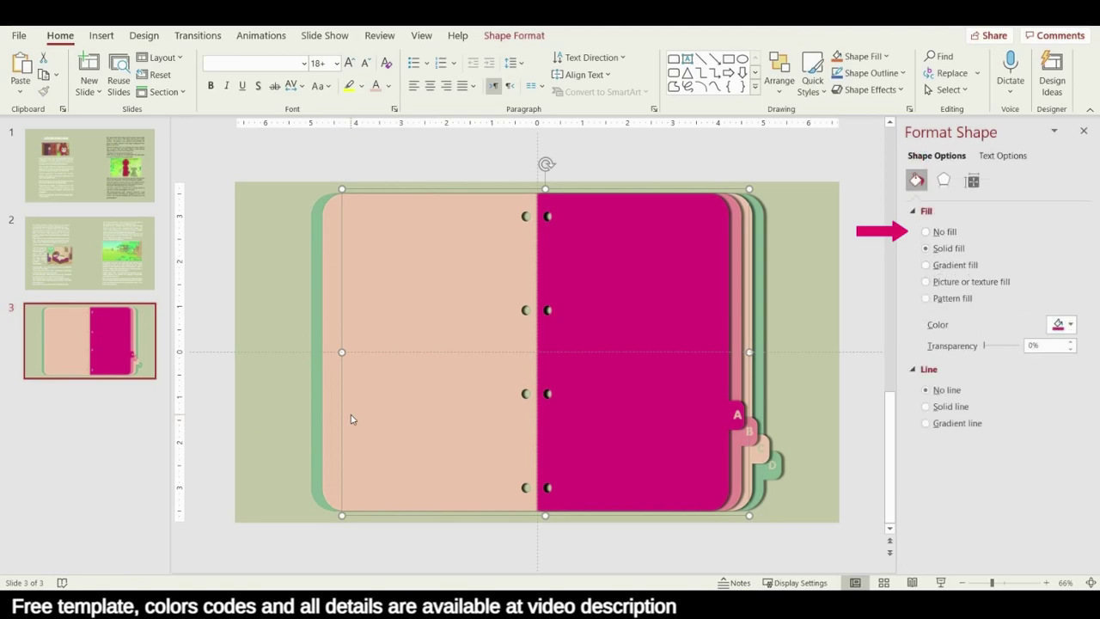
{"action": "left_click", "coordinate": [622, 379]}
{"action": "left_click", "coordinate": [944, 233]}
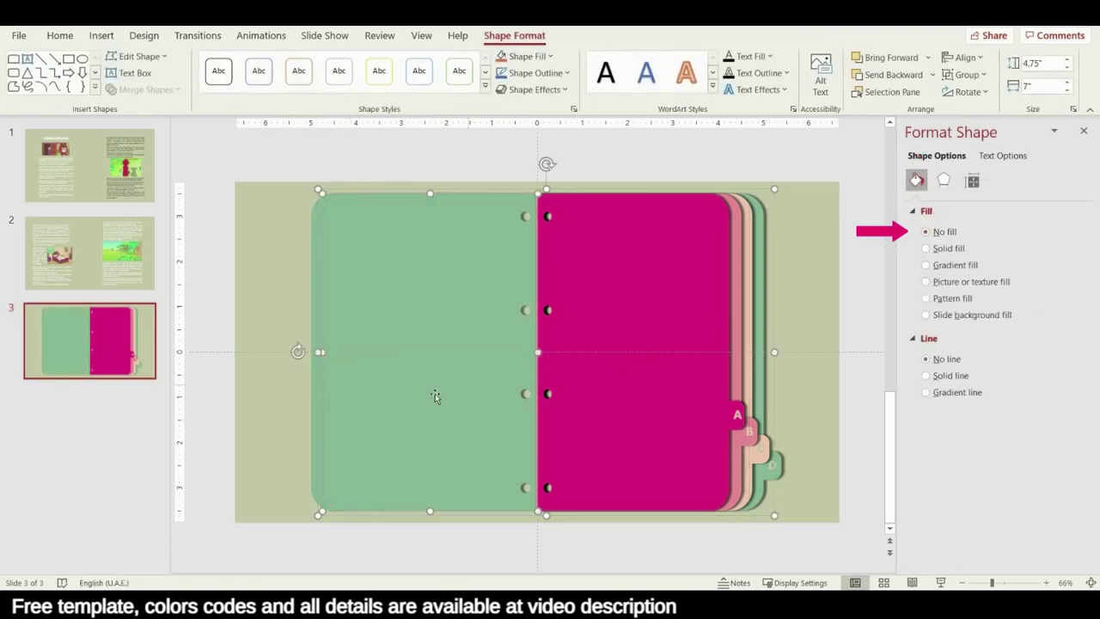
{"action": "left_click", "coordinate": [434, 395]}
{"action": "left_click", "coordinate": [947, 234]}
{"action": "left_click", "coordinate": [760, 302]}
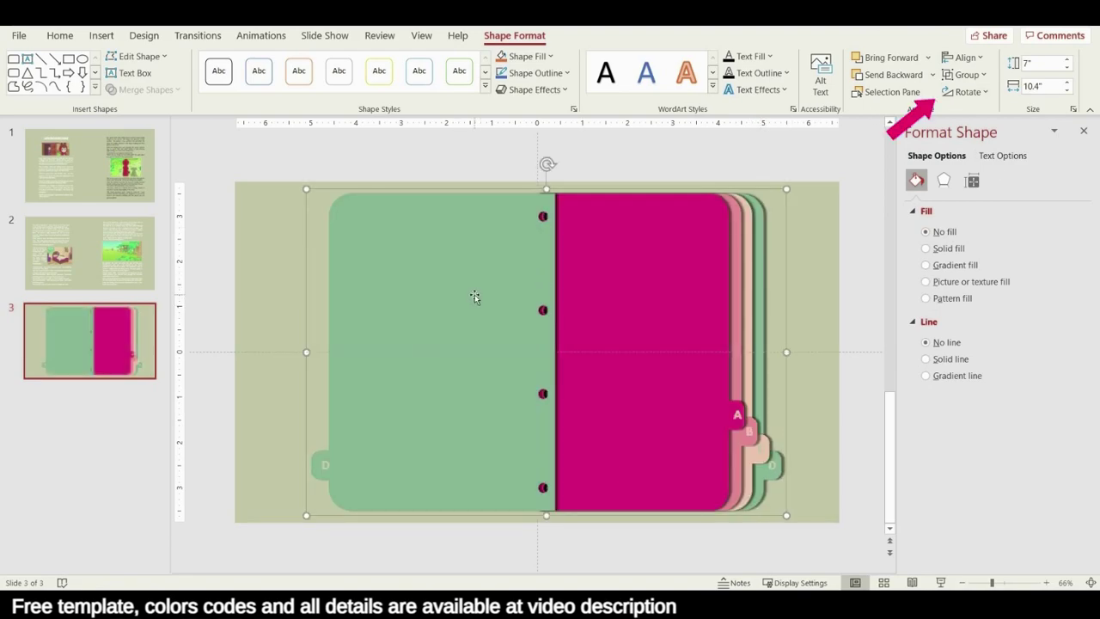
{"action": "key", "text": "Left"}
{"action": "key", "text": "Left"}
{"action": "key", "text": "Left"}
{"action": "key", "text": "Left"}
{"action": "left_click", "coordinate": [301, 459]}
Step: Recolour the green left page with a recent peach fill
{"action": "left_click", "coordinate": [313, 458]}
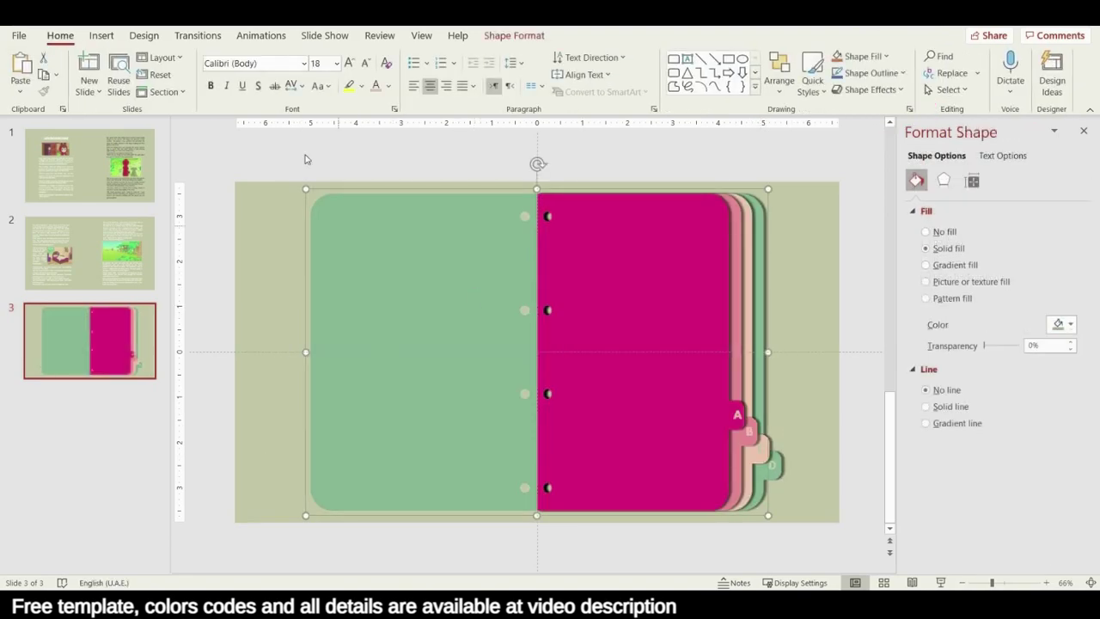
{"action": "left_click", "coordinate": [1070, 340]}
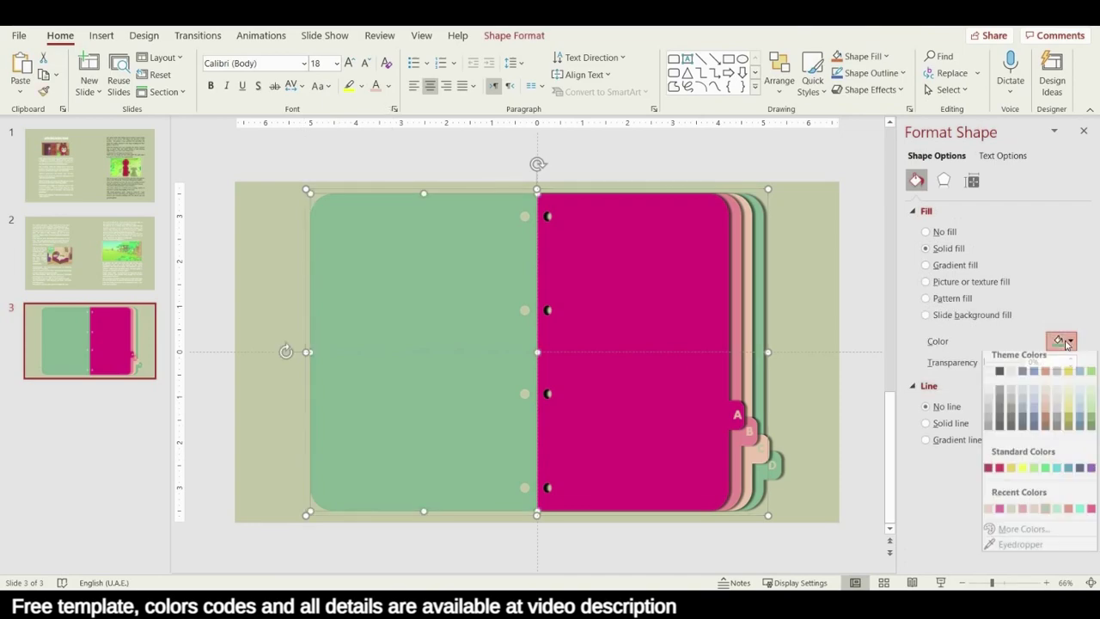
{"action": "left_click", "coordinate": [1034, 516]}
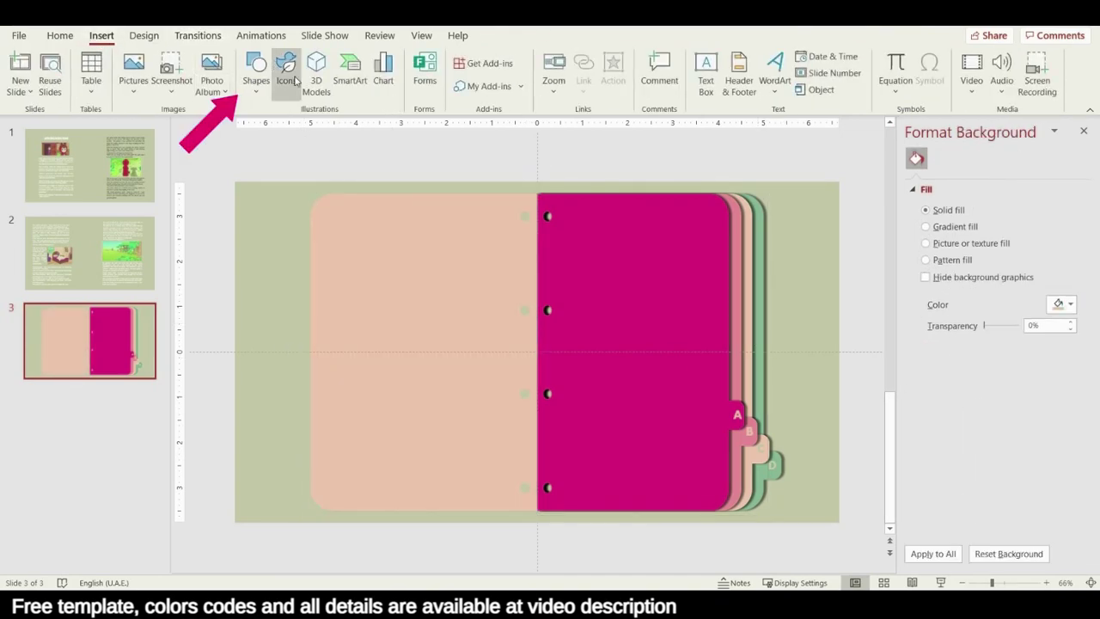
Step: Draw a vertical spine line between the pages, 2 pt wide in a light colour
{"action": "left_click", "coordinate": [259, 68]}
{"action": "left_click", "coordinate": [276, 132]}
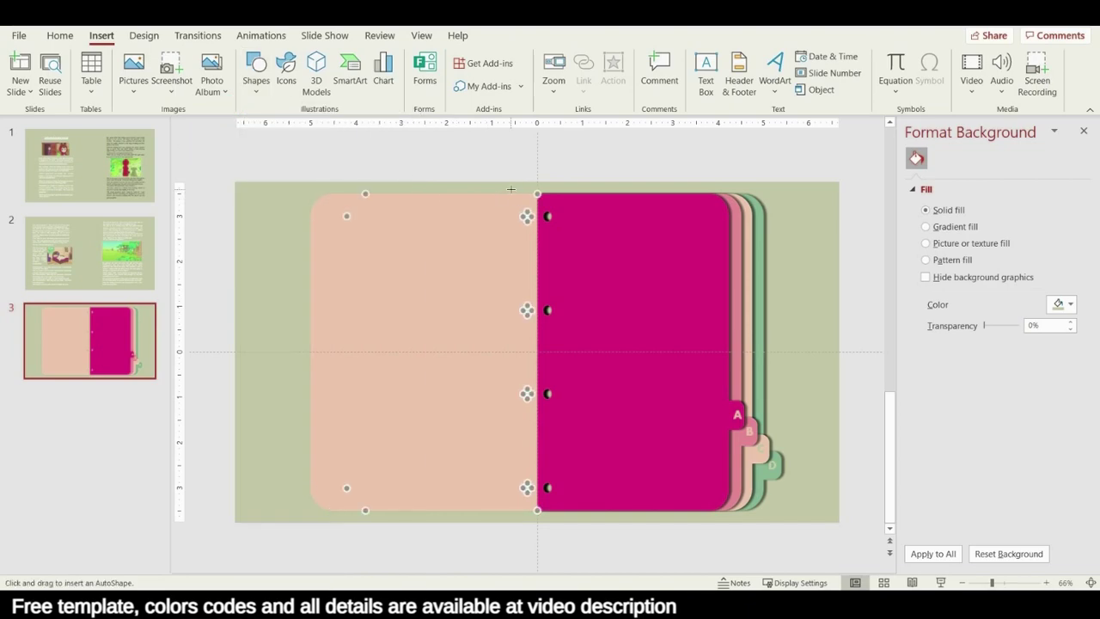
{"action": "left_click_drag", "start_coordinate": [537, 193], "coordinate": [536, 512]}
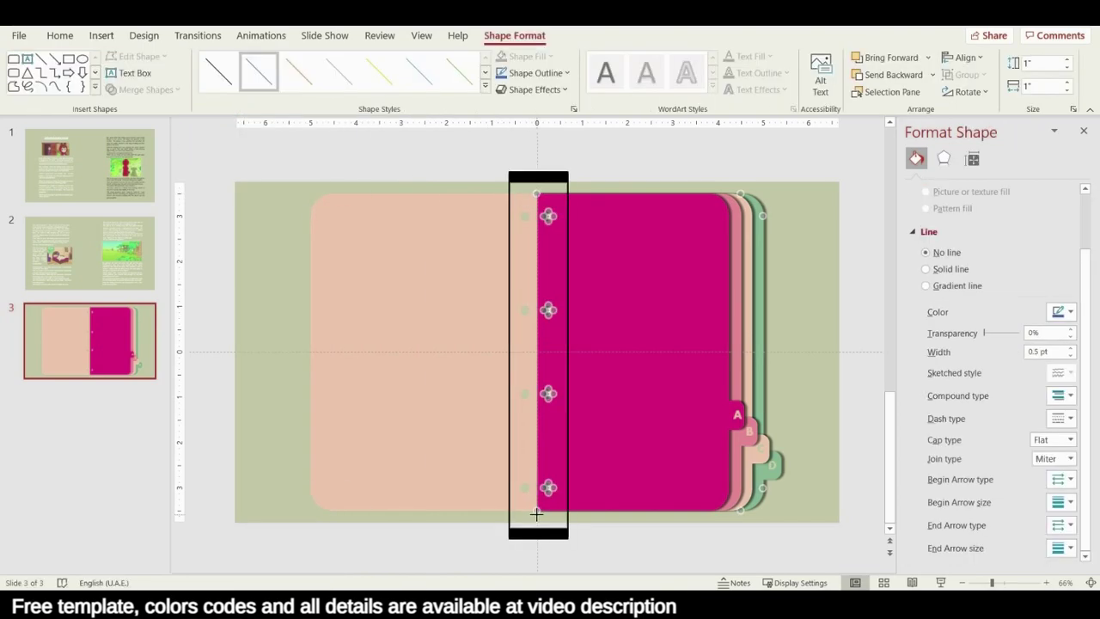
{"action": "left_click", "coordinate": [1049, 351]}
{"action": "type", "text": "2"}
{"action": "key", "text": "Return"}
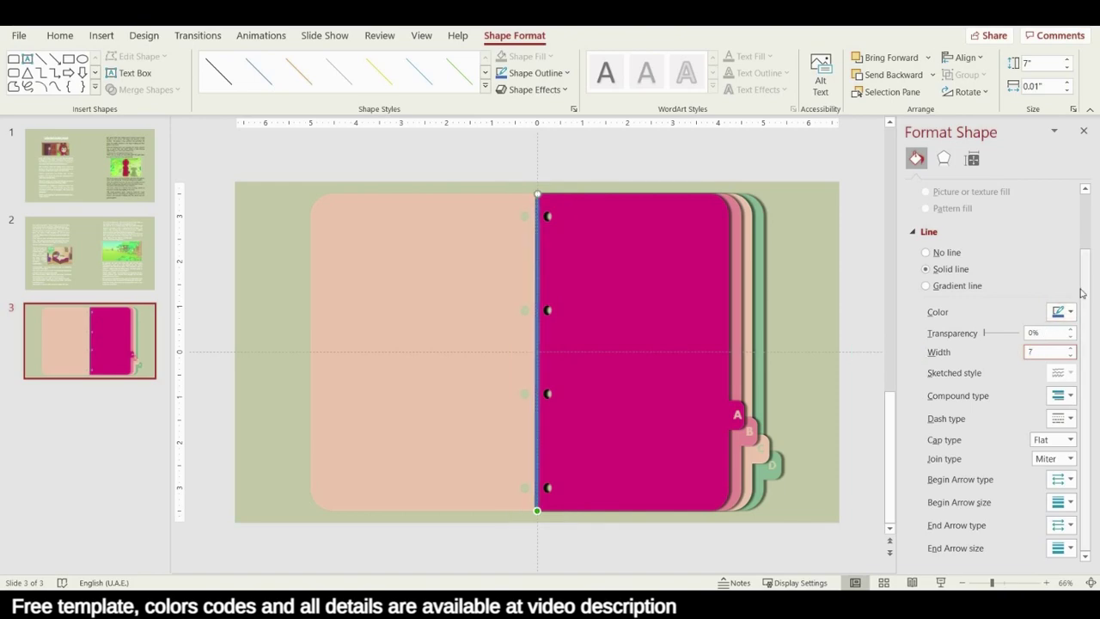
{"action": "left_click", "coordinate": [1059, 312]}
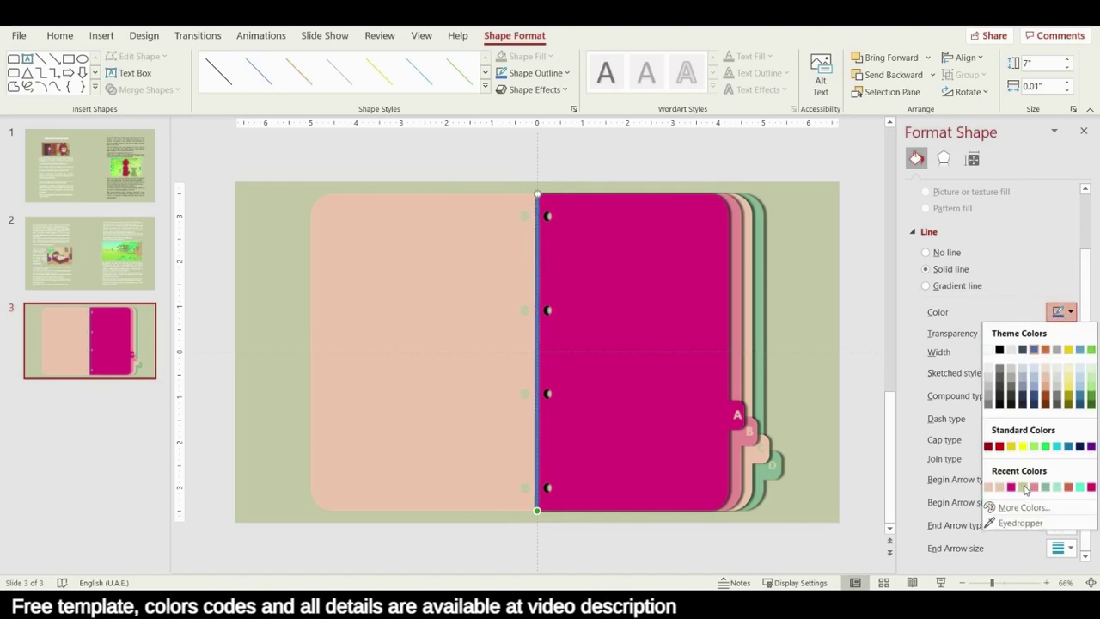
{"action": "left_click", "coordinate": [1022, 487]}
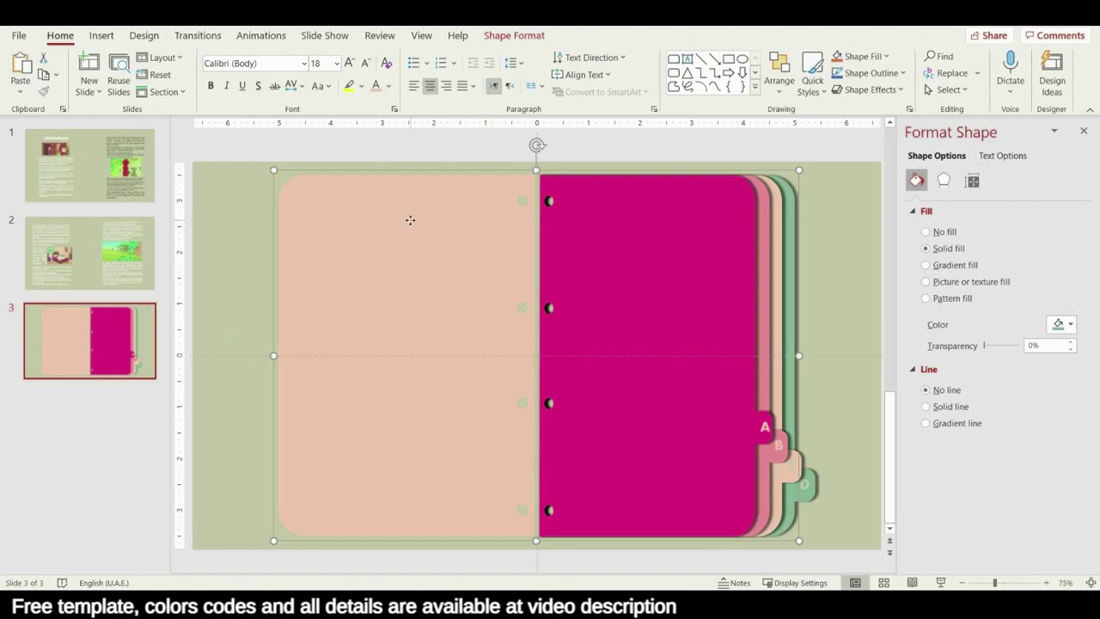
Step: Apply the Offset: Right shadow preset to the peach page (60% transparency, 3 pt blur, 5 pt)
{"action": "left_click", "coordinate": [411, 223]}
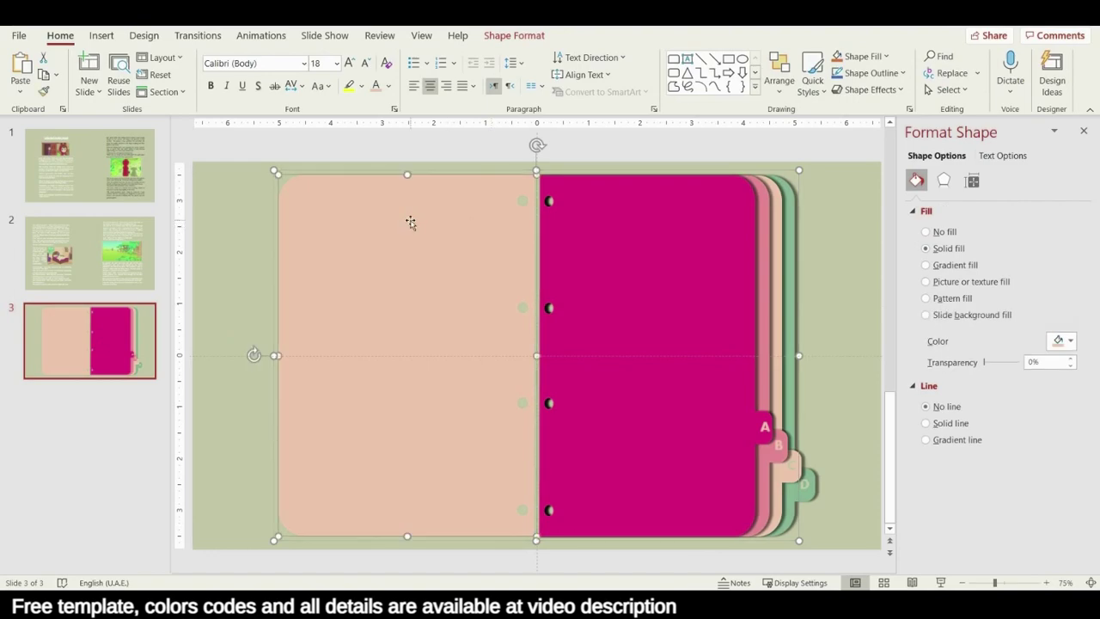
{"action": "left_click", "coordinate": [944, 179]}
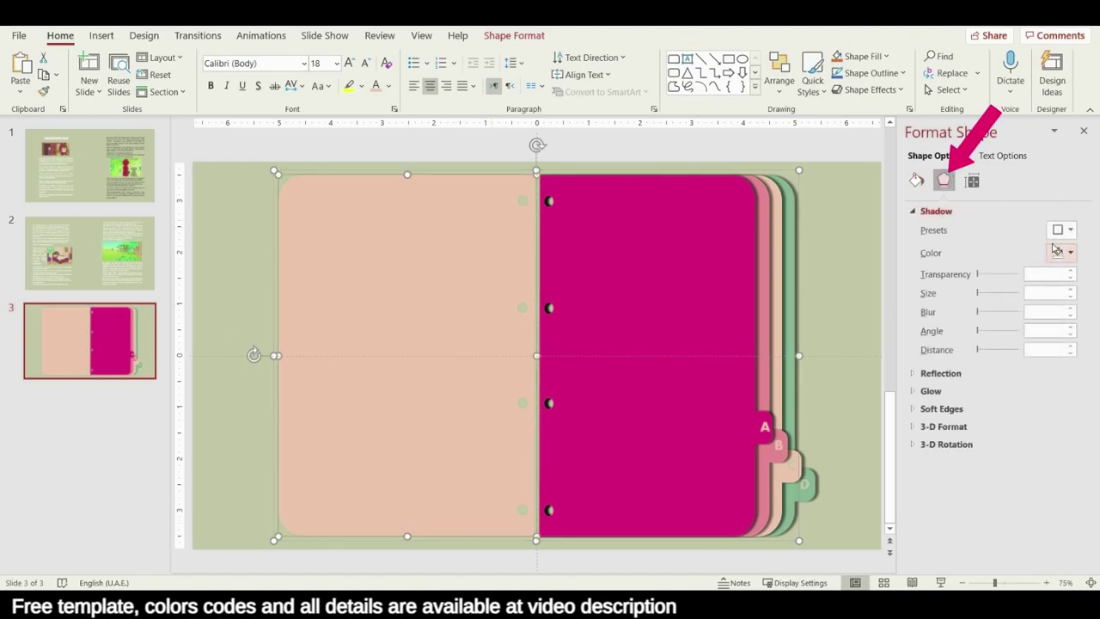
{"action": "left_click", "coordinate": [1063, 230]}
{"action": "left_click", "coordinate": [984, 391]}
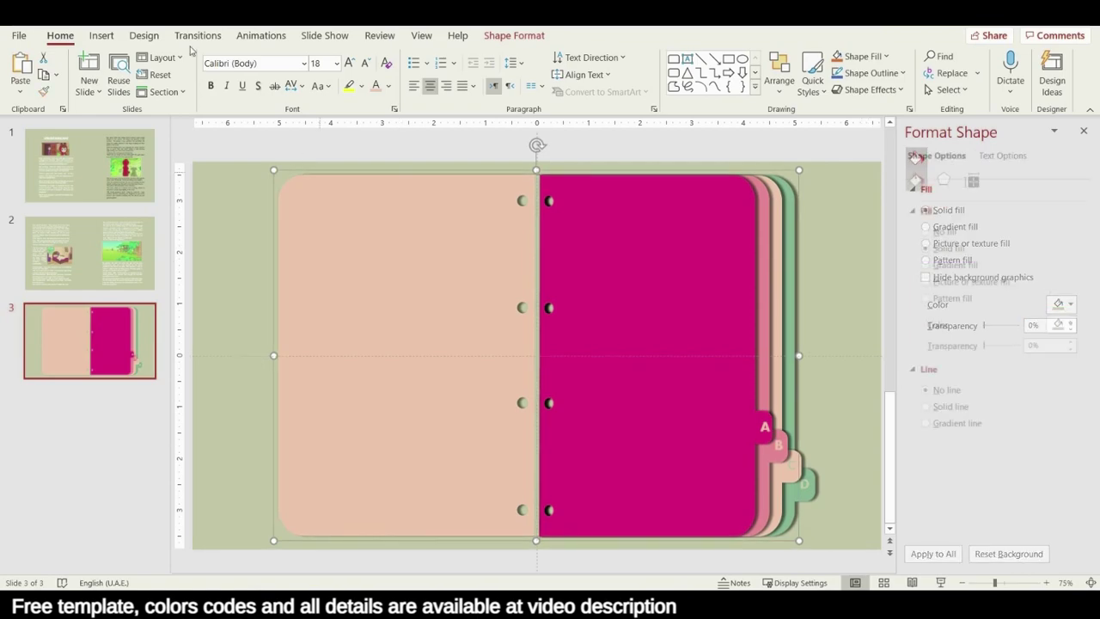
Step: Draw a text box over the peach page and fill it with rows of hyphen dashes
{"action": "left_click", "coordinate": [101, 35]}
{"action": "left_click", "coordinate": [706, 67]}
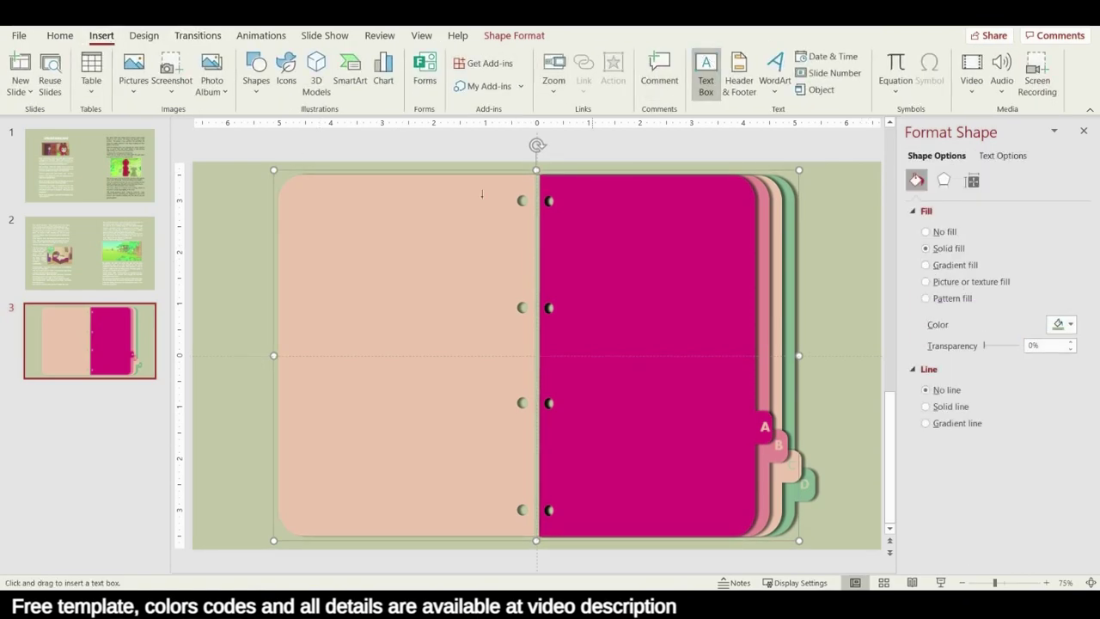
{"action": "left_click_drag", "start_coordinate": [302, 196], "coordinate": [501, 519]}
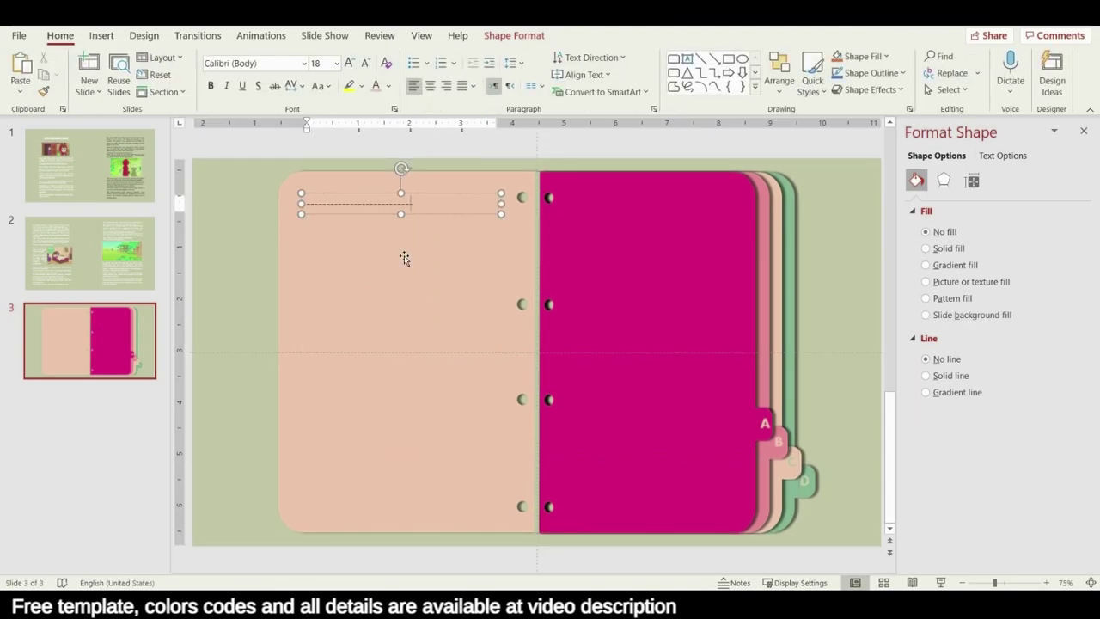
{"action": "type", "text": "----------------------------------------------------------------------------------------------------------------------------------------------------------"}
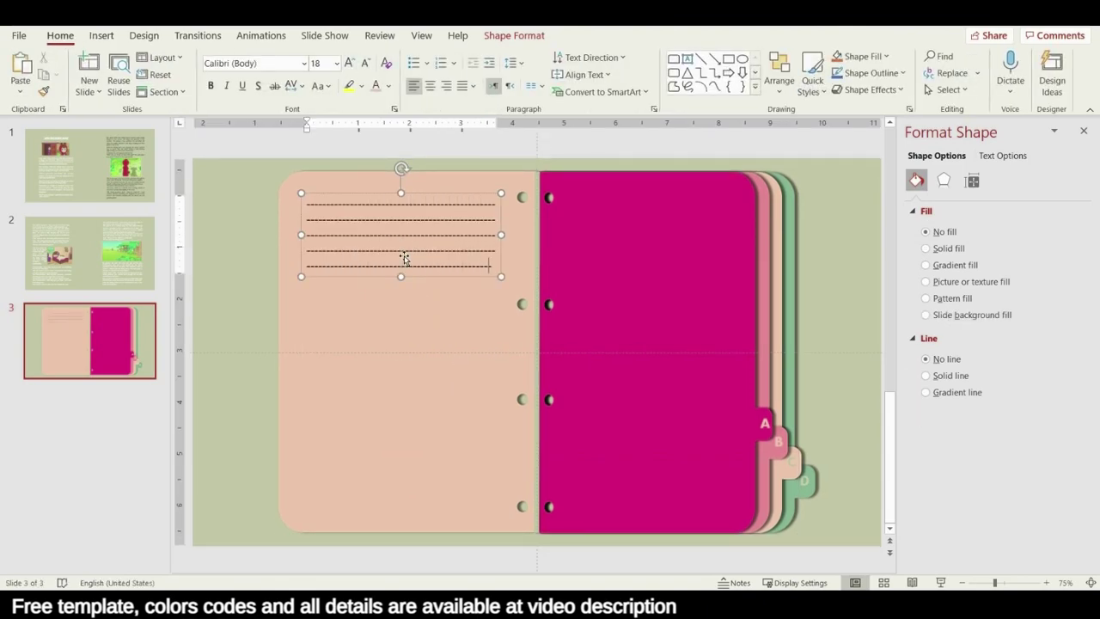
{"action": "type", "text": "------------------------------------------------------------------------------------------------------------------------------------------------------------------------------------------------------------------------------------------------------------------------------------------------------------------------------------------------------------"}
{"action": "type", "text": "----------------------------------------------------------------------------------------------------------------------------------------------------------------------------------------------------------------------------------"}
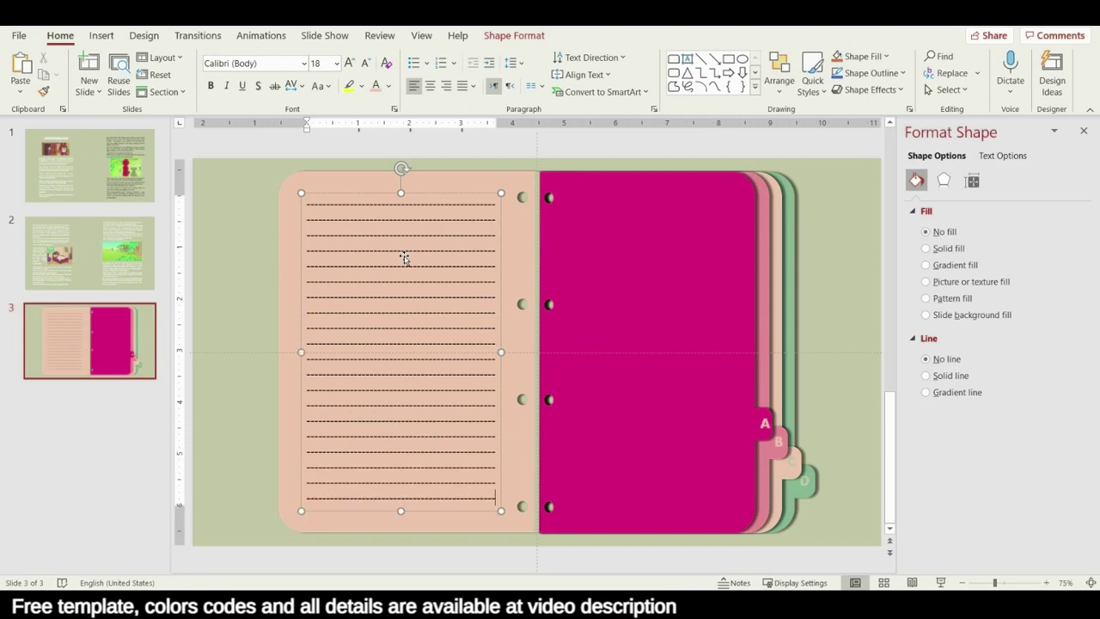
{"action": "left_click", "coordinate": [506, 167]}
Step: Copy the title, picture and story text from the earlier slide onto slide 3
{"action": "left_click", "coordinate": [145, 287]}
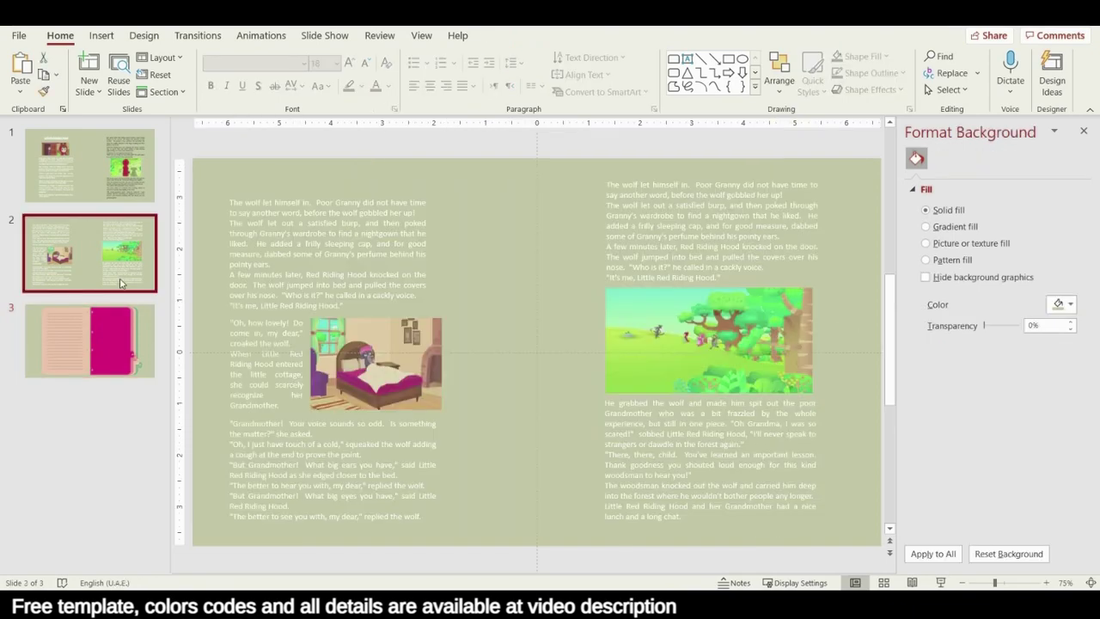
{"action": "key", "text": "Up"}
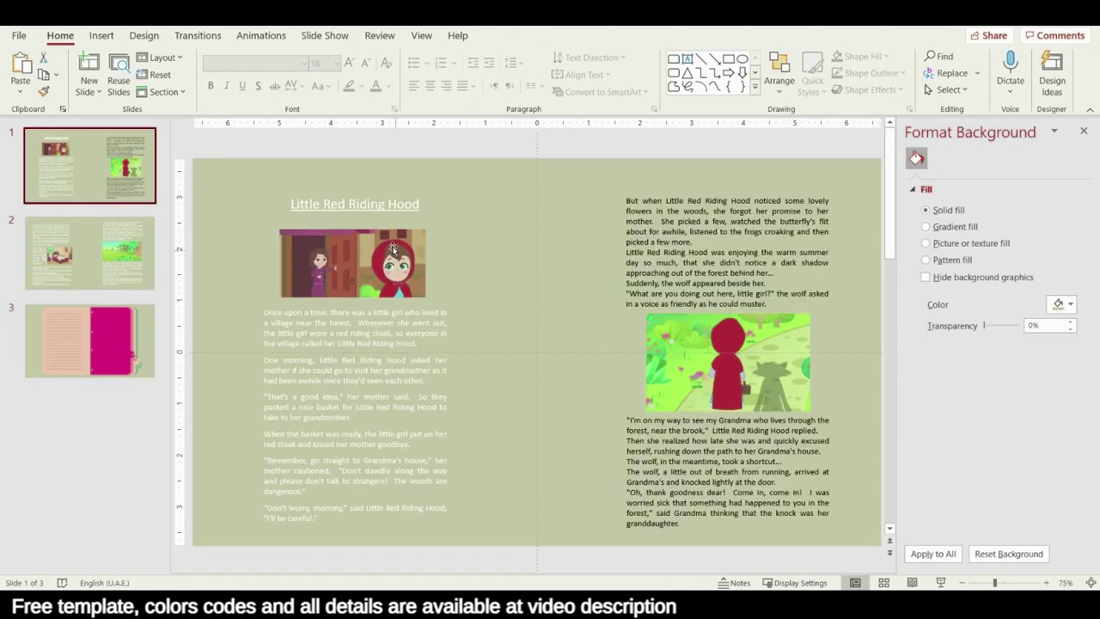
{"action": "key", "text": "ctrl+a"}
{"action": "left_click", "coordinate": [111, 361]}
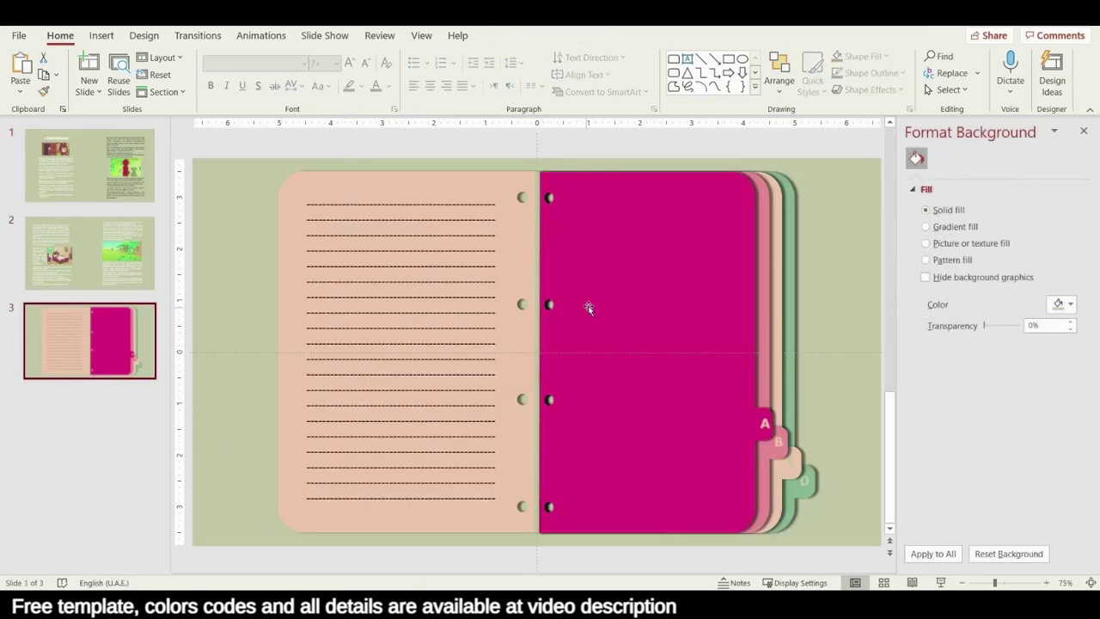
{"action": "key", "text": "ctrl+v"}
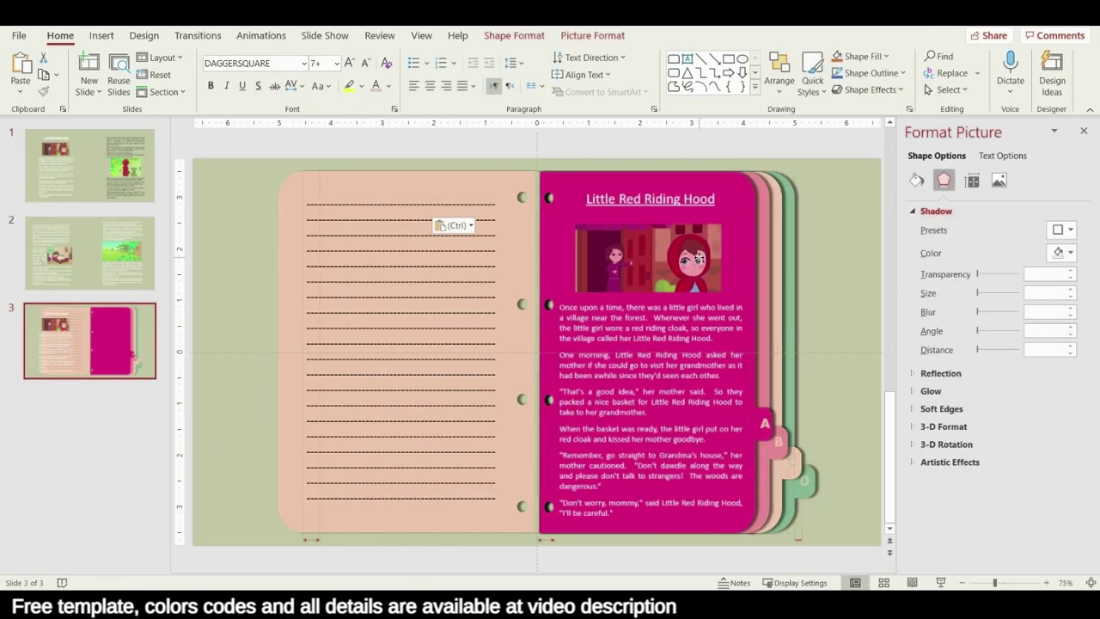
Step: Group the title, picture and story text with the pink page and send it to back
{"action": "left_click", "coordinate": [758, 202]}
{"action": "left_click", "coordinate": [751, 193]}
{"action": "left_click", "coordinate": [677, 203], "text": "shift"}
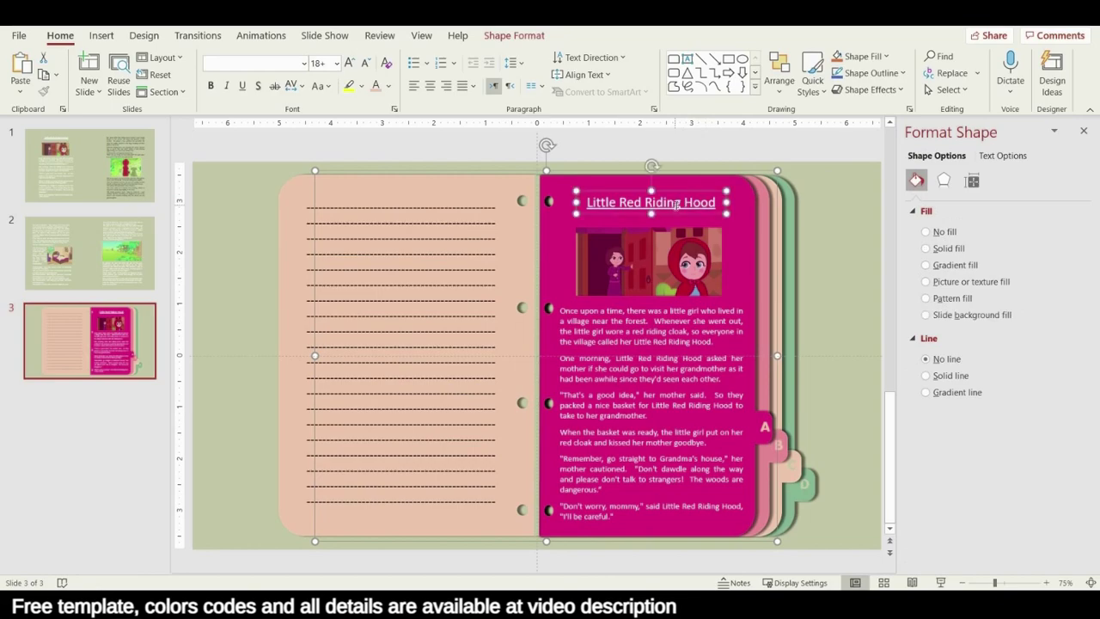
{"action": "left_click", "coordinate": [665, 240], "text": "shift"}
{"action": "left_click", "coordinate": [640, 332], "text": "shift"}
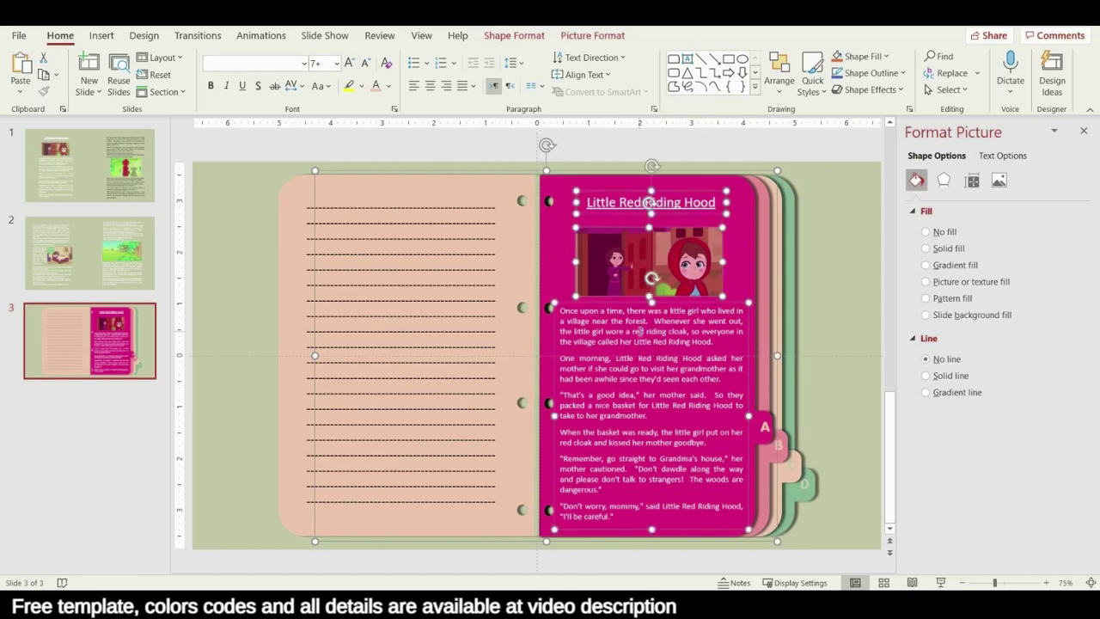
{"action": "key", "text": "ctrl+g"}
{"action": "right_click", "coordinate": [745, 196]}
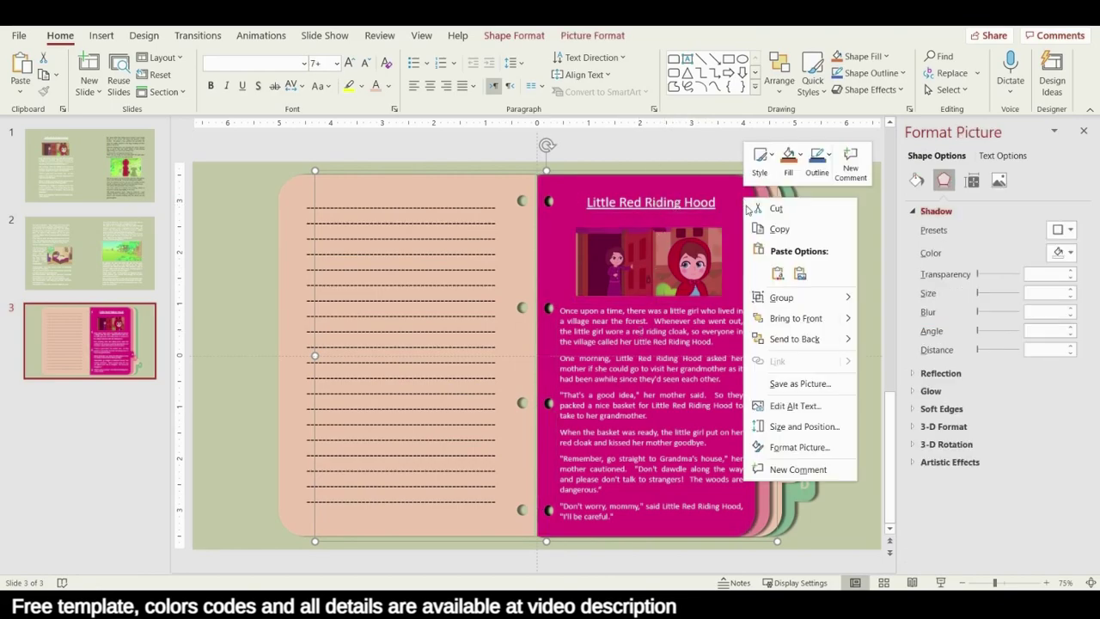
{"action": "left_click", "coordinate": [797, 336]}
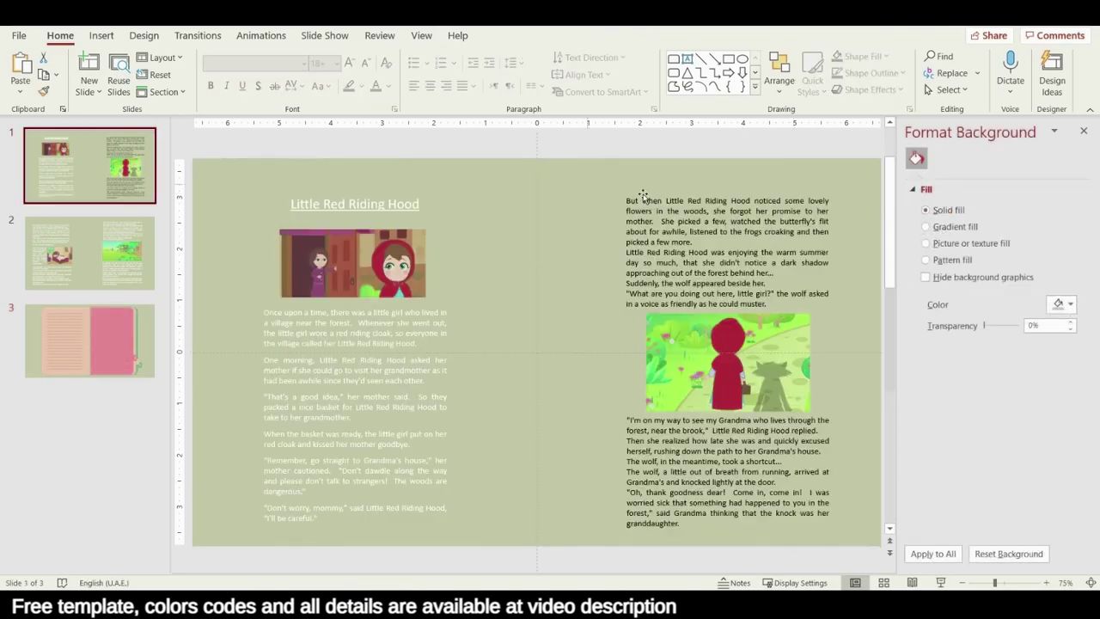
Step: Cut the story text and bedroom picture from the previous slide and paste them onto slide 3
{"action": "left_click", "coordinate": [685, 210]}
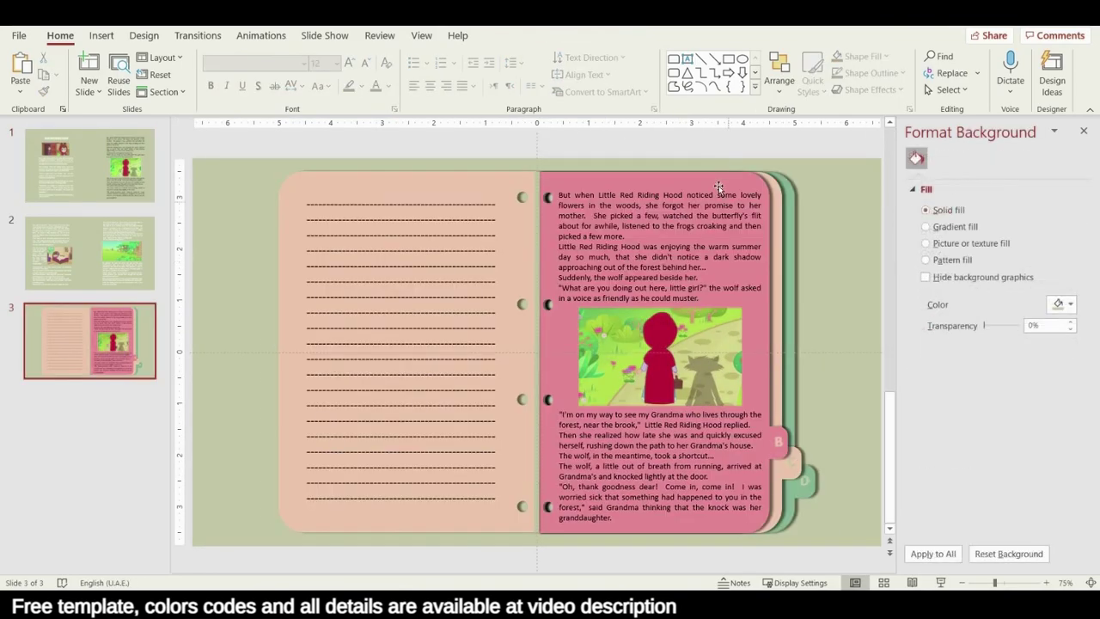
{"action": "left_click", "coordinate": [694, 217]}
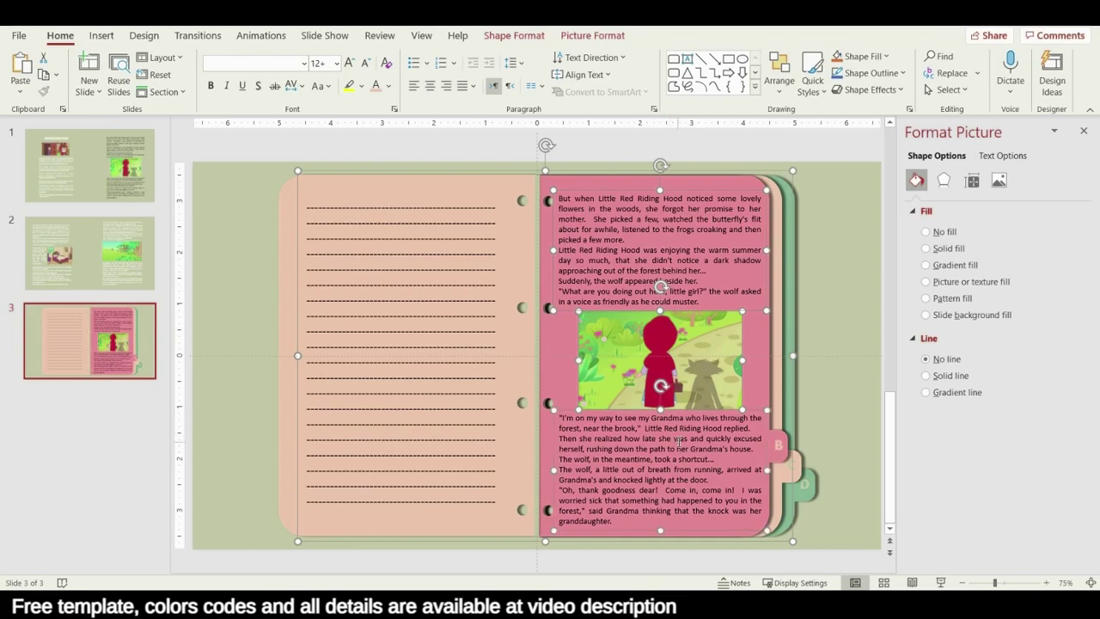
{"action": "right_click", "coordinate": [577, 181]}
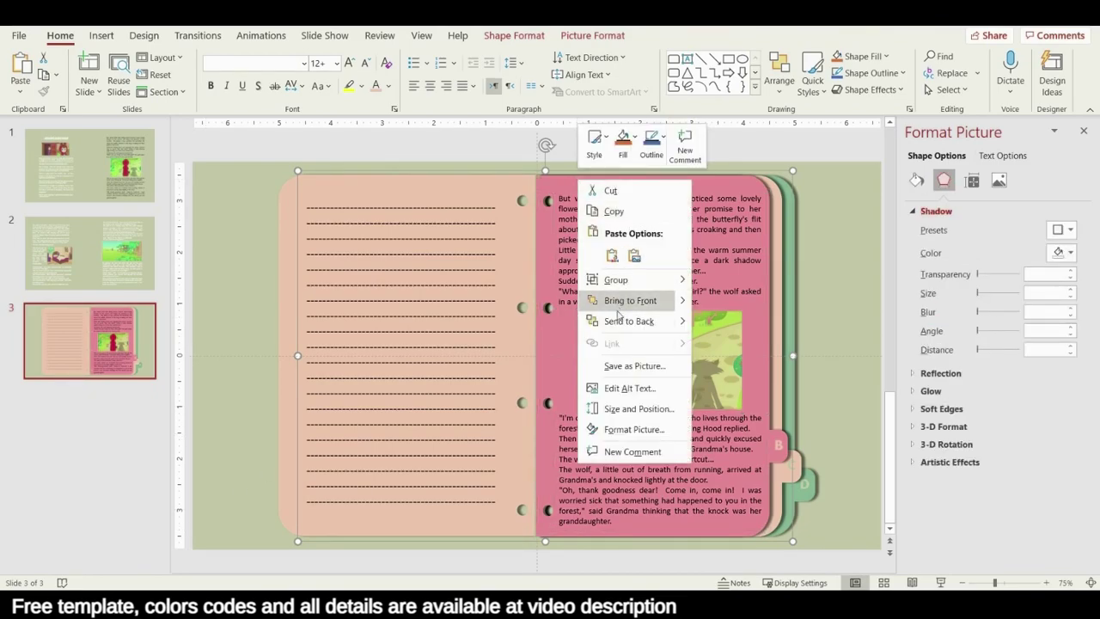
{"action": "key", "text": "ctrl+x"}
{"action": "key", "text": "Page_Up"}
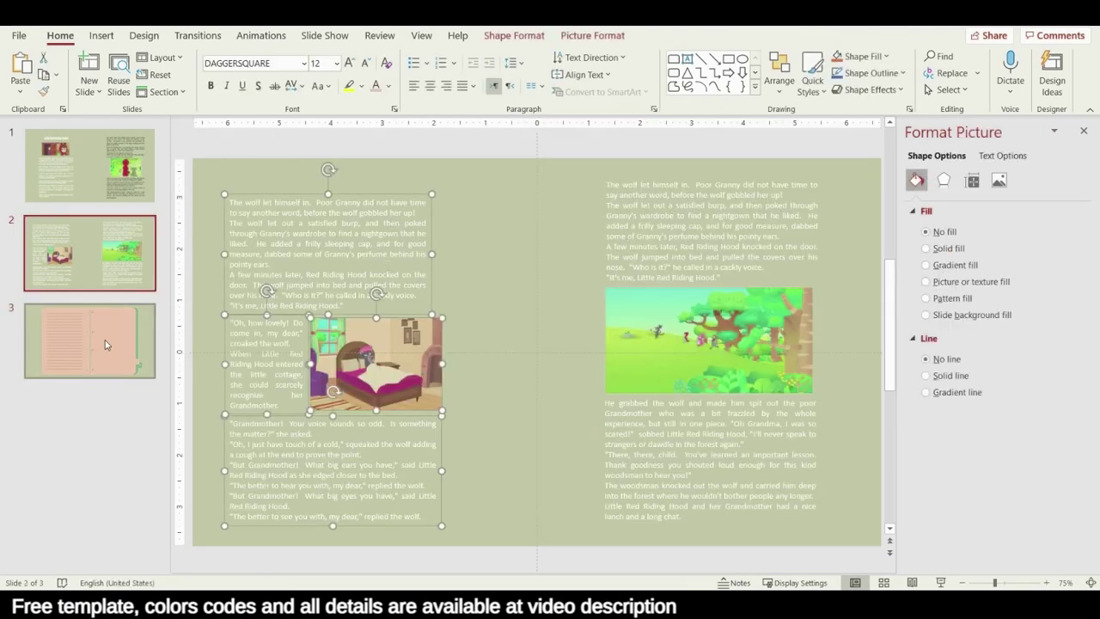
{"action": "left_click", "coordinate": [105, 345]}
{"action": "key", "text": "ctrl+v"}
Step: Send the two story text boxes and bedroom picture behind the green page
{"action": "left_click", "coordinate": [696, 229]}
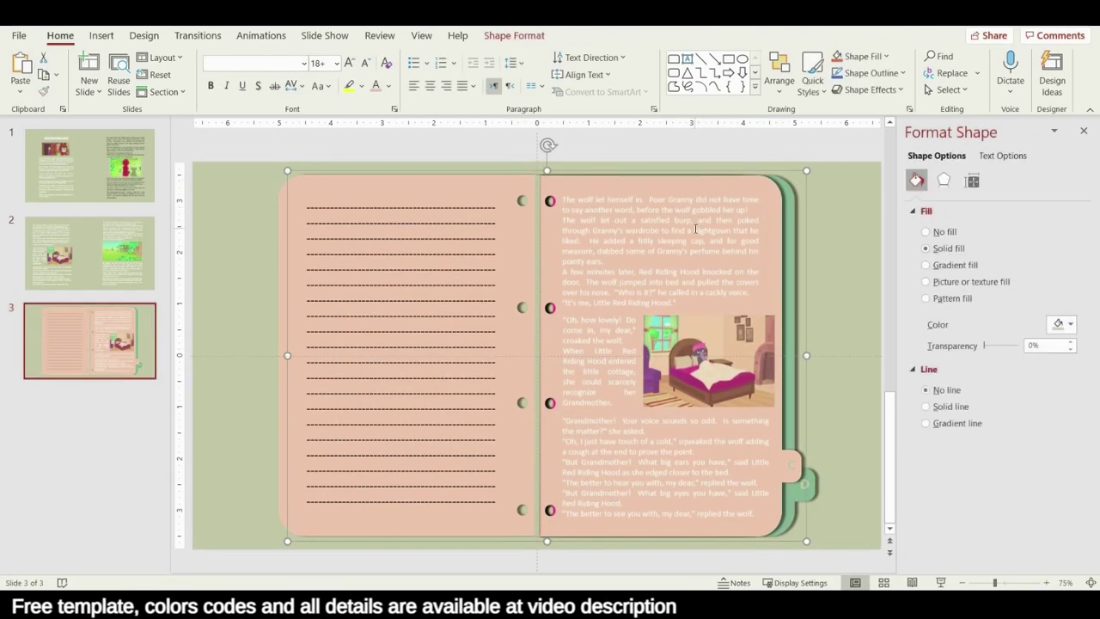
{"action": "left_click", "coordinate": [696, 230]}
{"action": "left_click", "coordinate": [703, 350], "text": "shift"}
{"action": "left_click", "coordinate": [694, 431], "text": "shift"}
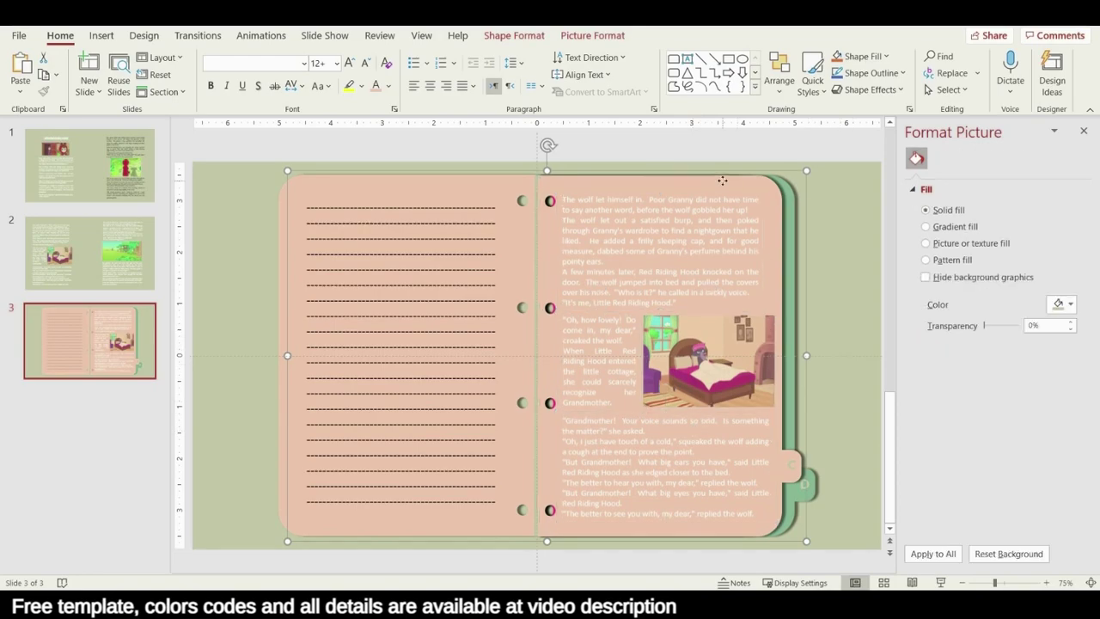
{"action": "right_click", "coordinate": [725, 182]}
{"action": "left_click", "coordinate": [776, 322]}
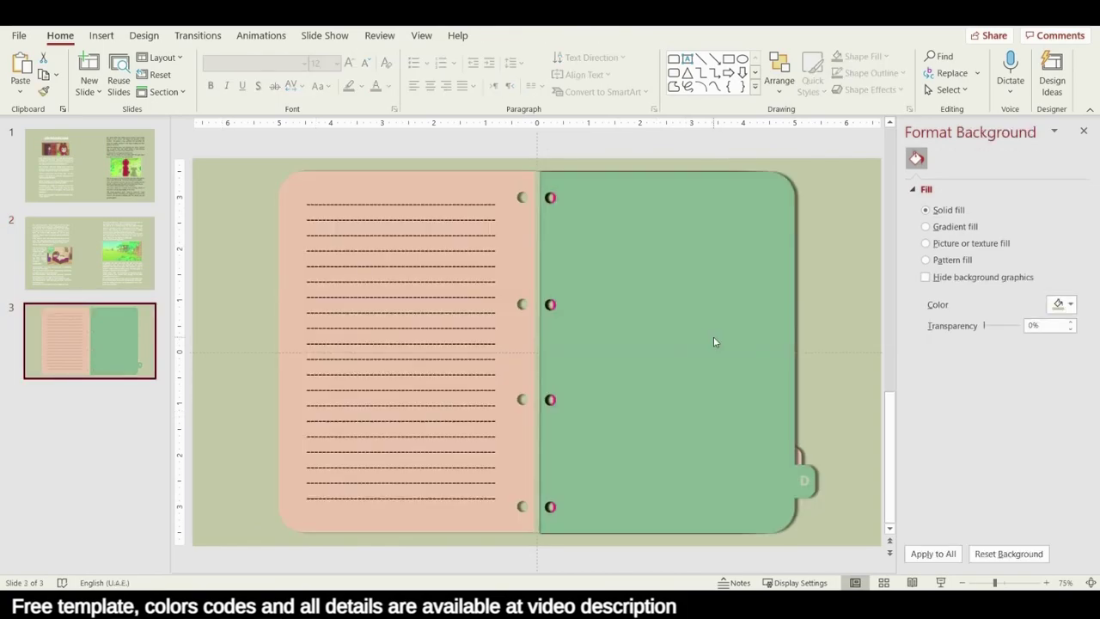
Step: Paste the woodsman story, group it with the green page, and send it behind the magenta page
{"action": "key", "text": "ctrl+v"}
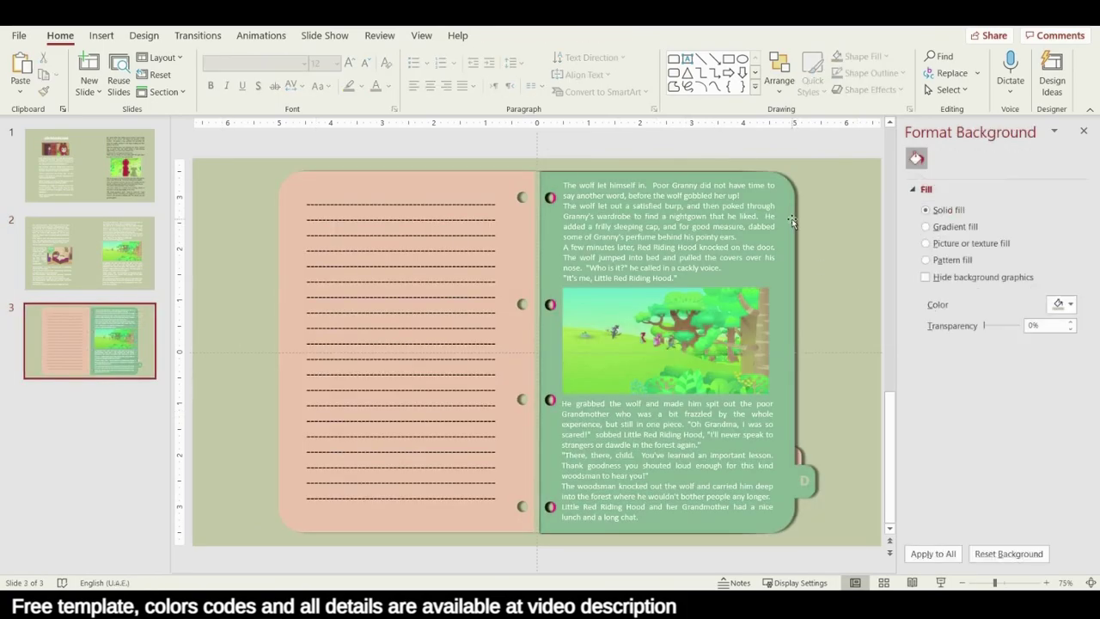
{"action": "left_click", "coordinate": [701, 320]}
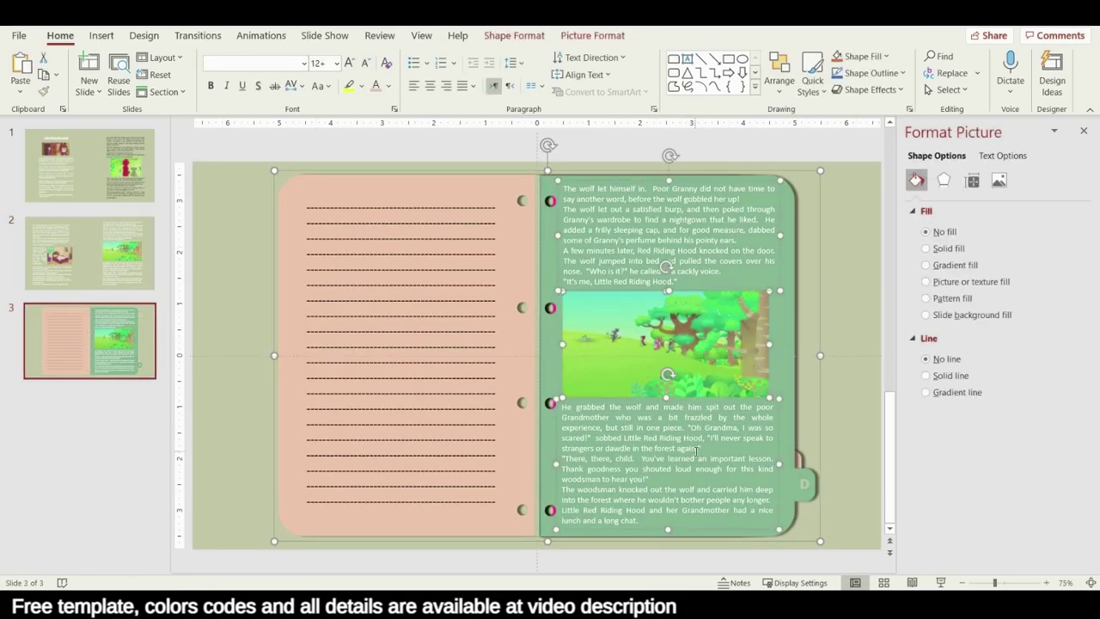
{"action": "key", "text": "ctrl+g"}
{"action": "left_click", "coordinate": [838, 324]}
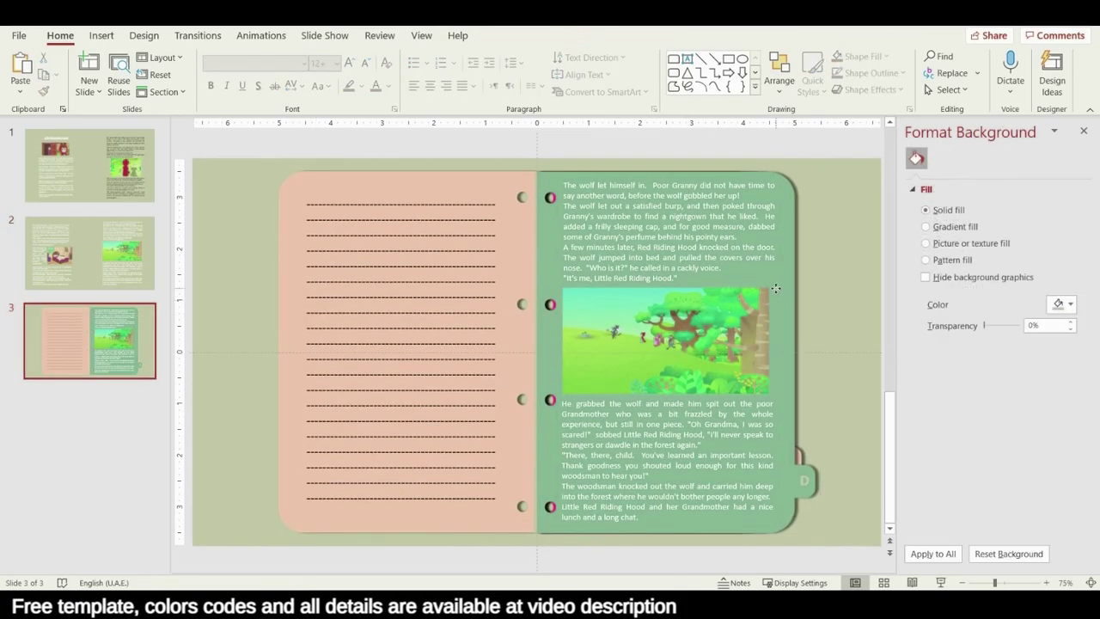
{"action": "right_click", "coordinate": [776, 292]}
{"action": "left_click", "coordinate": [829, 430]}
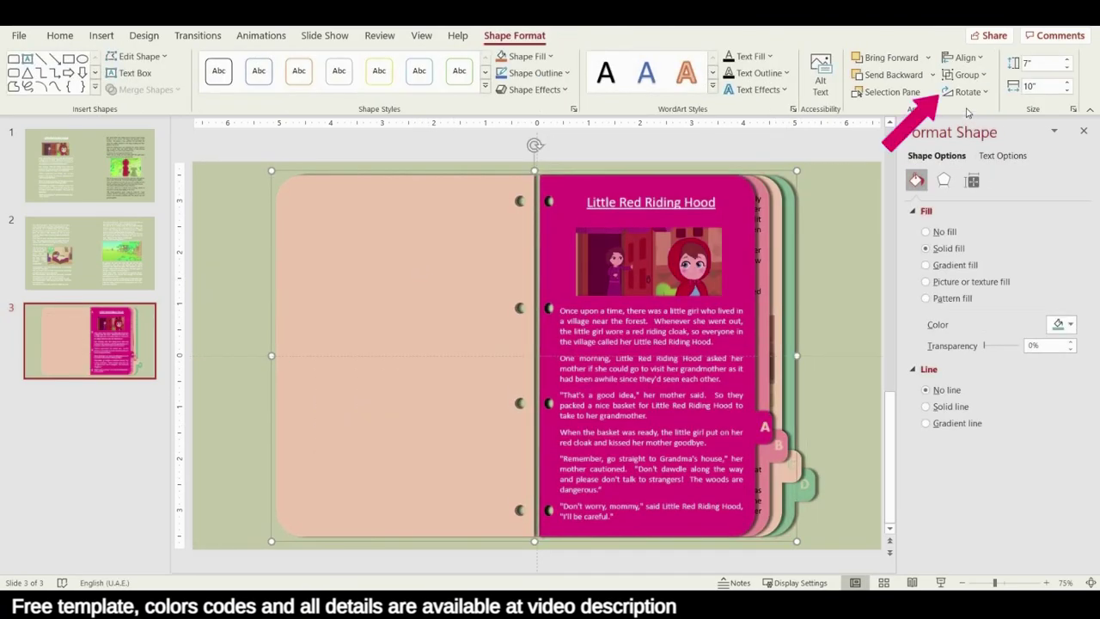
Step: Flip the last page horizontally and add a 40 pt 'THE END' text box on it
{"action": "left_click", "coordinate": [967, 92]}
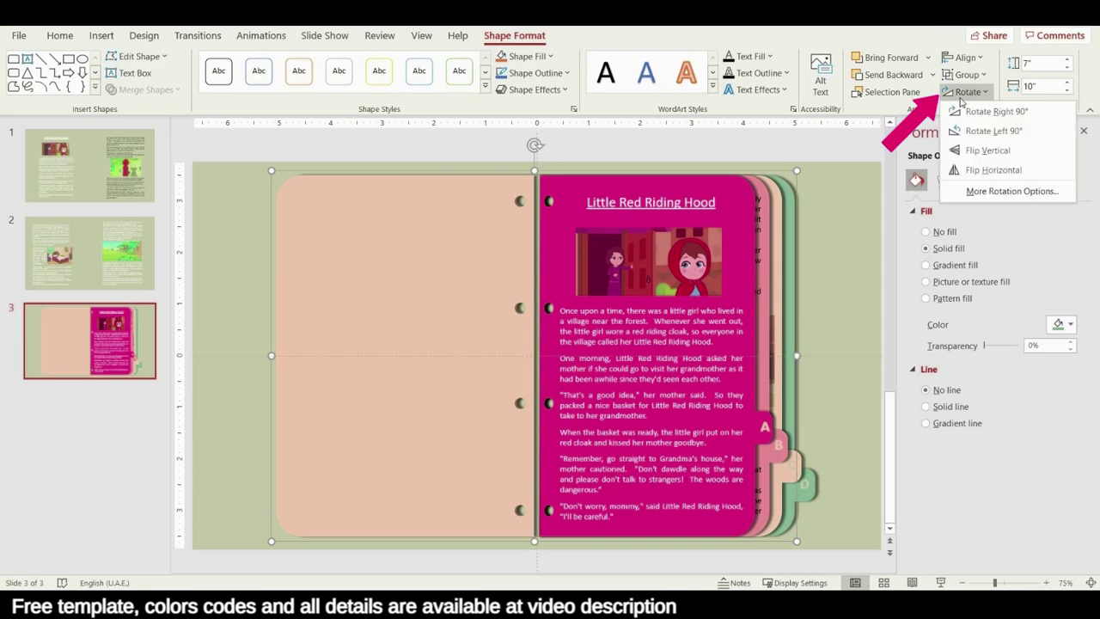
{"action": "left_click", "coordinate": [984, 167]}
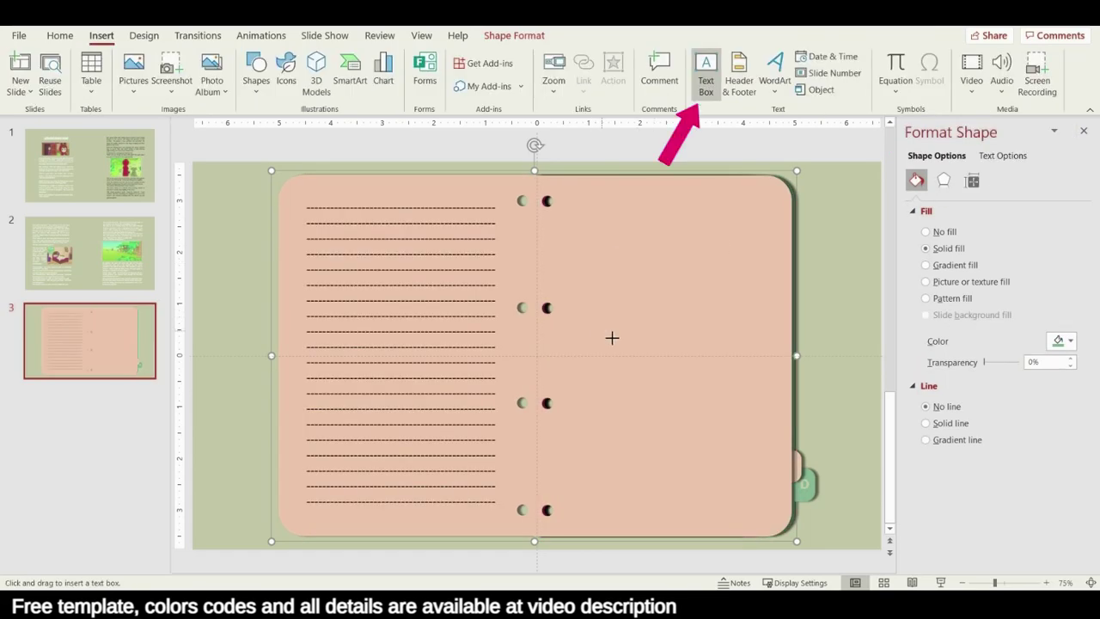
{"action": "left_click_drag", "start_coordinate": [599, 327], "coordinate": [731, 381]}
{"action": "type", "text": "THE END"}
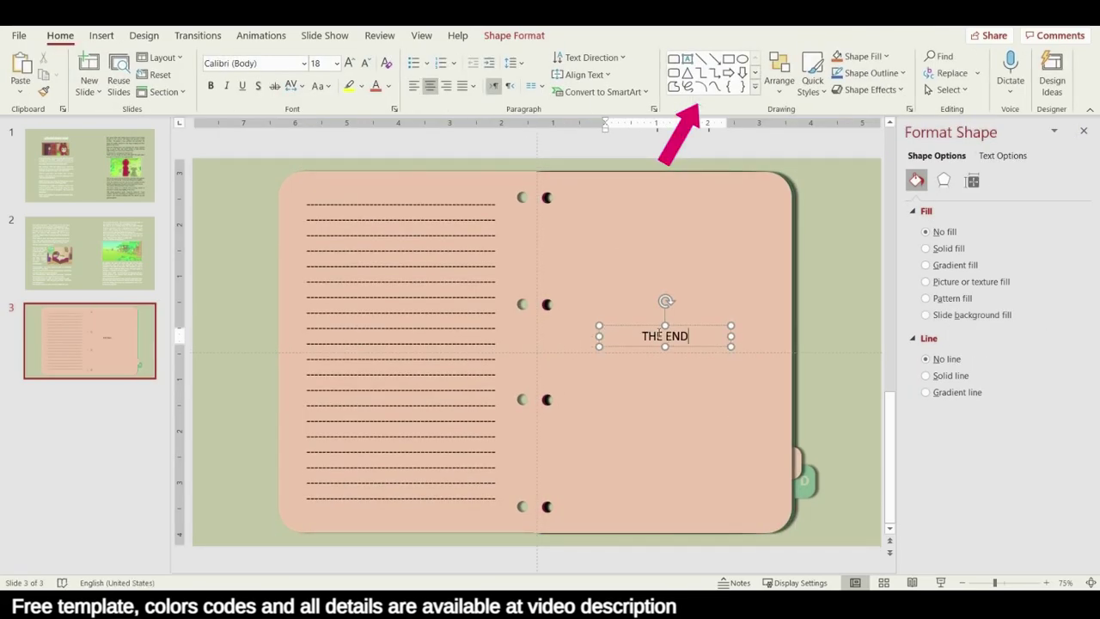
{"action": "key", "text": "ctrl+a"}
{"action": "key", "text": "ctrl+shift+period"}
{"action": "key", "text": "ctrl+shift+period"}
{"action": "key", "text": "ctrl+shift+period"}
{"action": "key", "text": "ctrl+shift+period"}
{"action": "key", "text": "ctrl+shift+period"}
{"action": "key", "text": "ctrl+shift+period"}
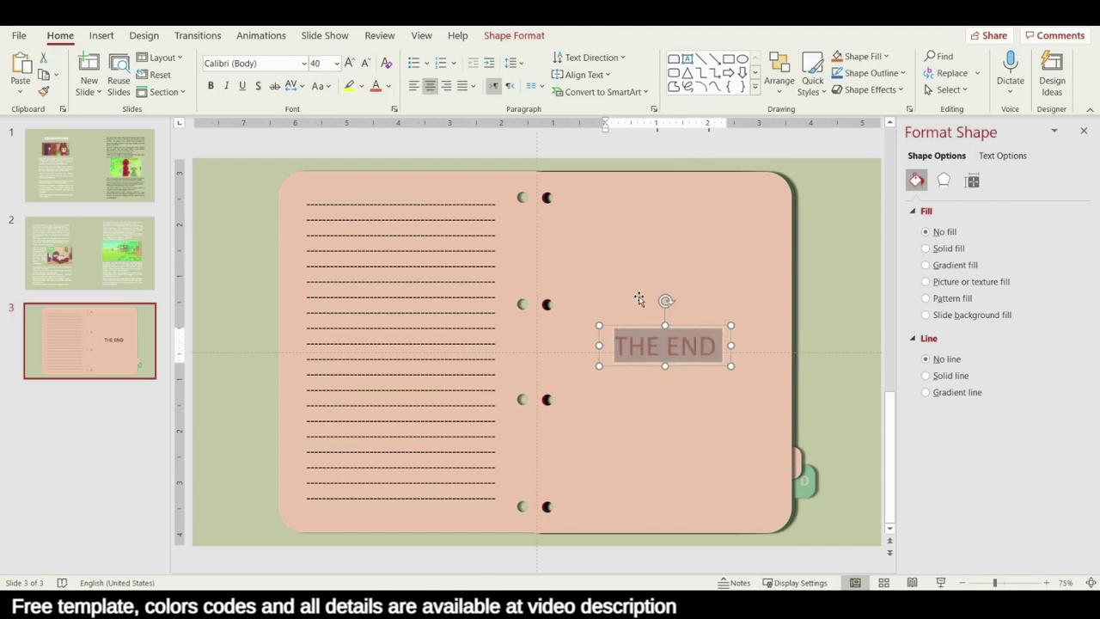
{"action": "key", "text": "Escape"}
Step: Group 'THE END' with its page and send the group behind the story pages
{"action": "left_click", "coordinate": [706, 294], "text": "shift"}
{"action": "key", "text": "ctrl+g"}
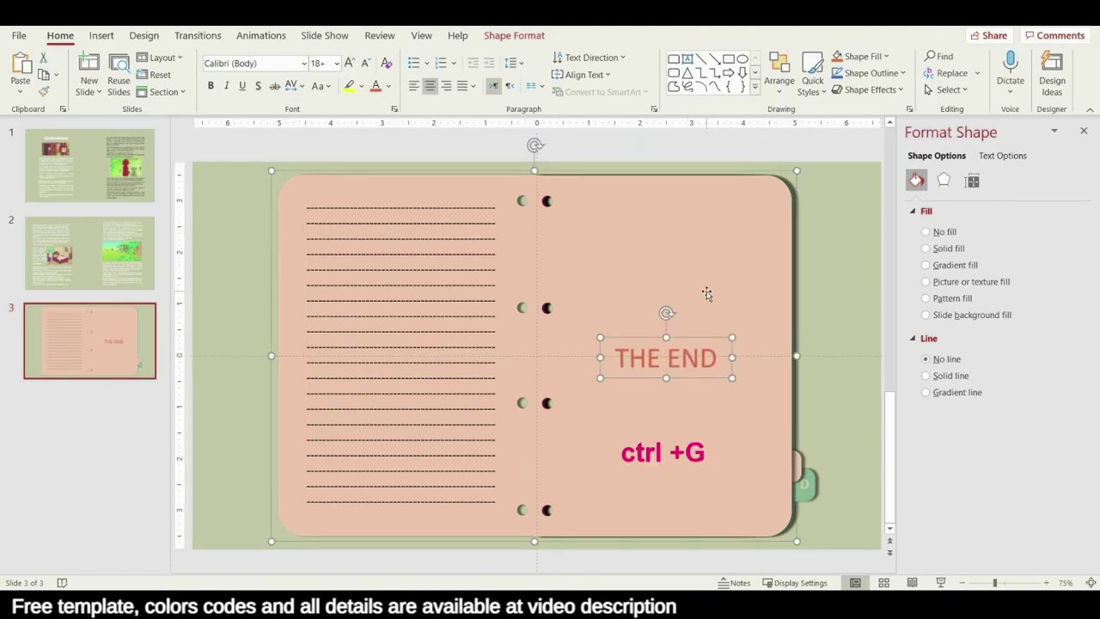
{"action": "left_click", "coordinate": [849, 268]}
{"action": "right_click", "coordinate": [707, 249]}
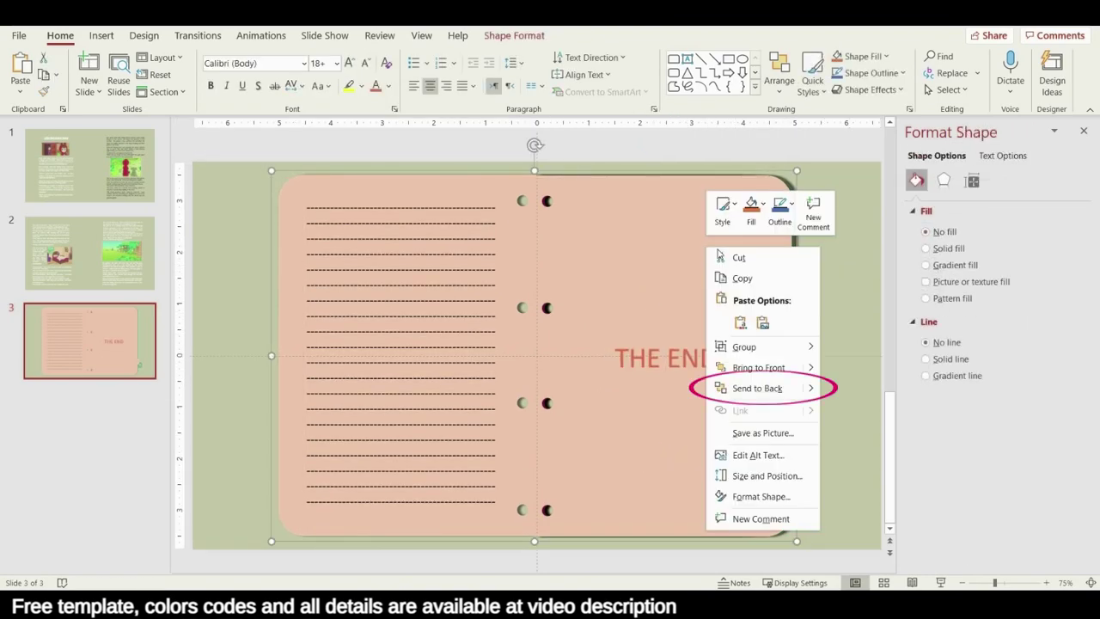
{"action": "left_click", "coordinate": [757, 388]}
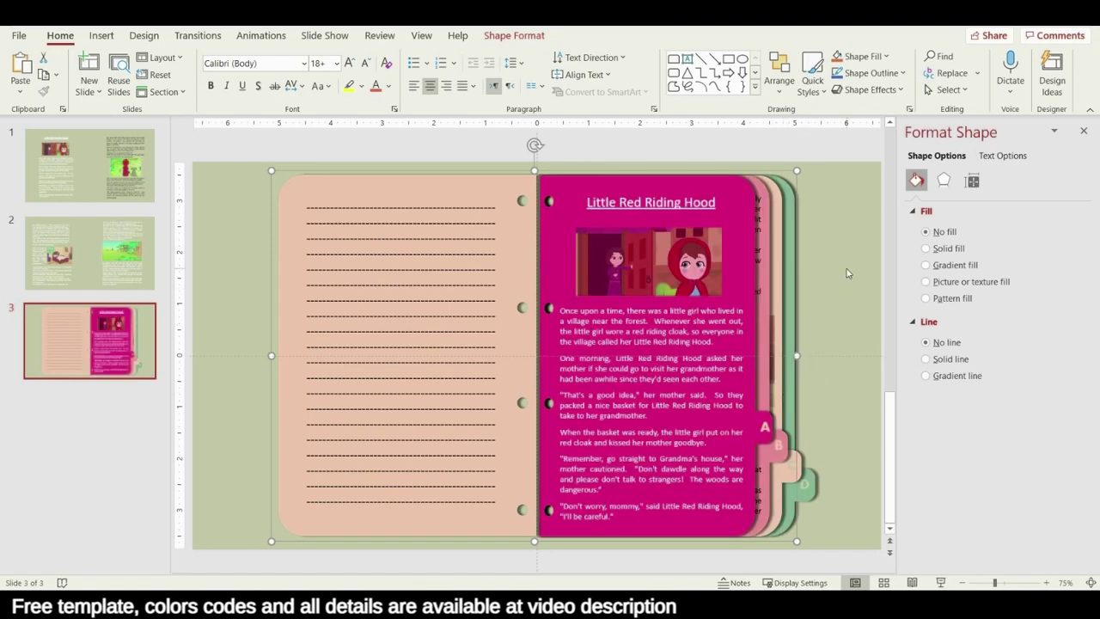
Step: Nudge the page group right and tilt the left page with a Perspective 3-D rotation preset
{"action": "key", "text": "Right"}
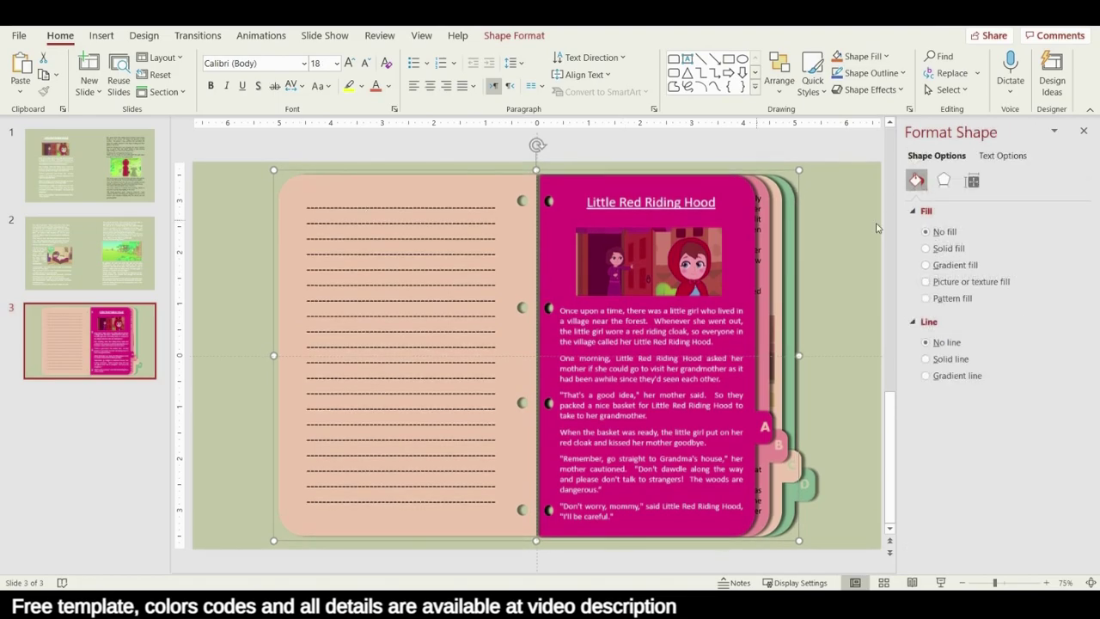
{"action": "left_click", "coordinate": [942, 181]}
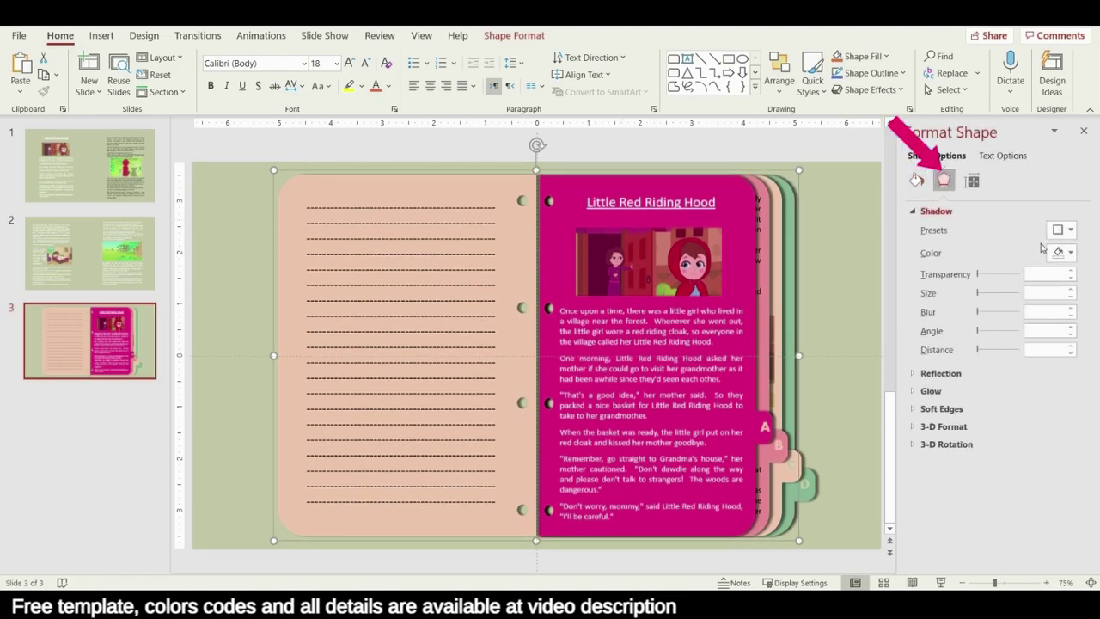
{"action": "left_click", "coordinate": [935, 210]}
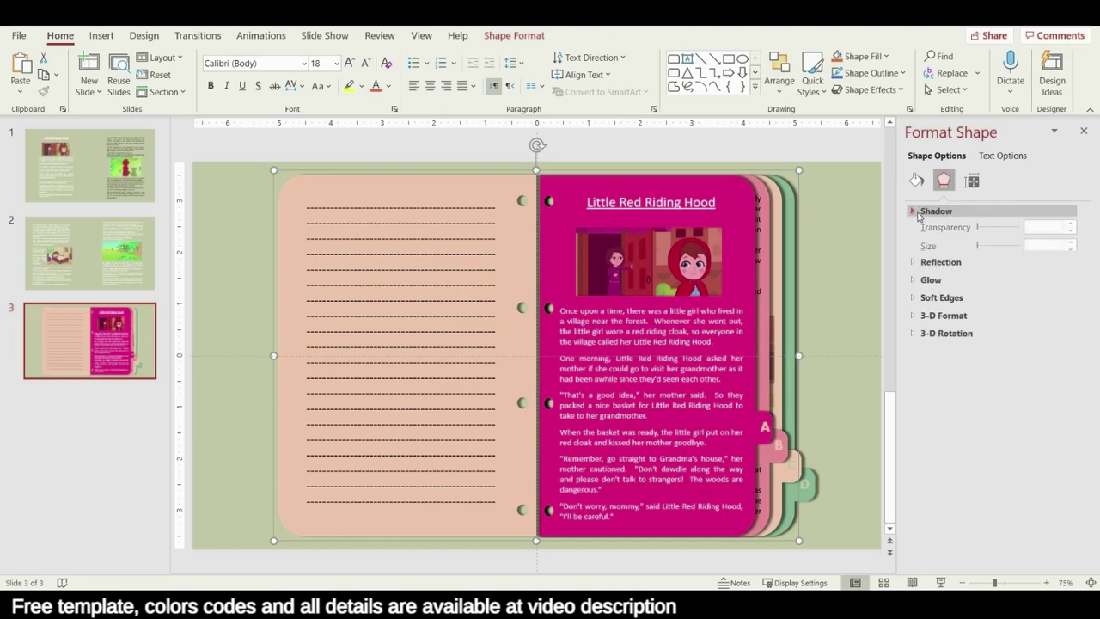
{"action": "left_click", "coordinate": [946, 300]}
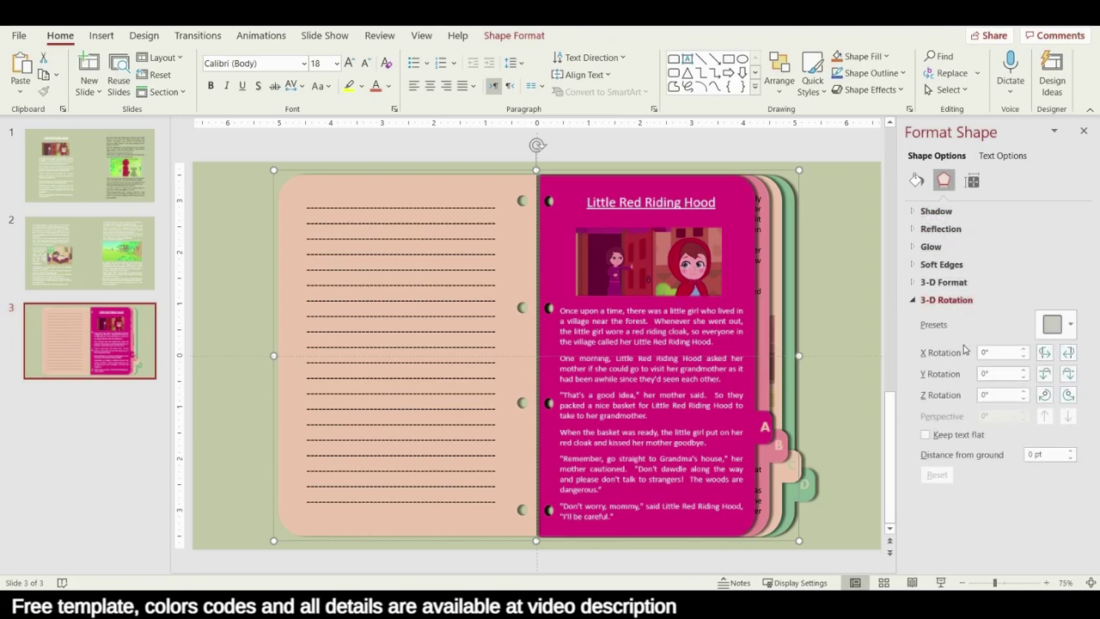
{"action": "left_click", "coordinate": [1064, 331]}
{"action": "scroll", "coordinate": [1011, 273], "scroll_direction": "down", "scroll_amount": 2}
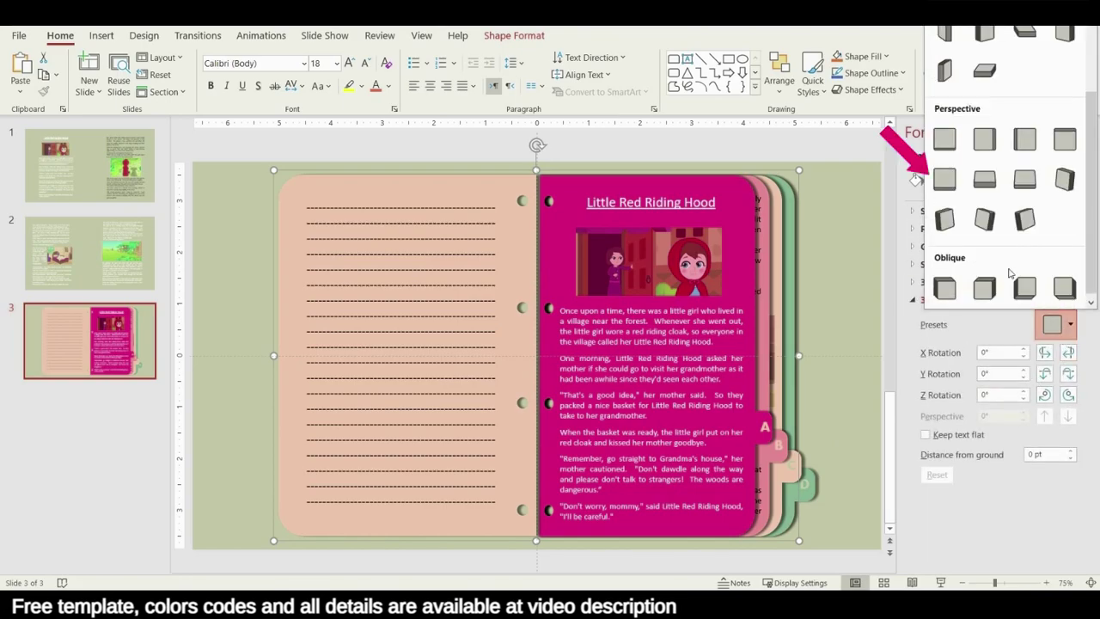
{"action": "left_click", "coordinate": [945, 180]}
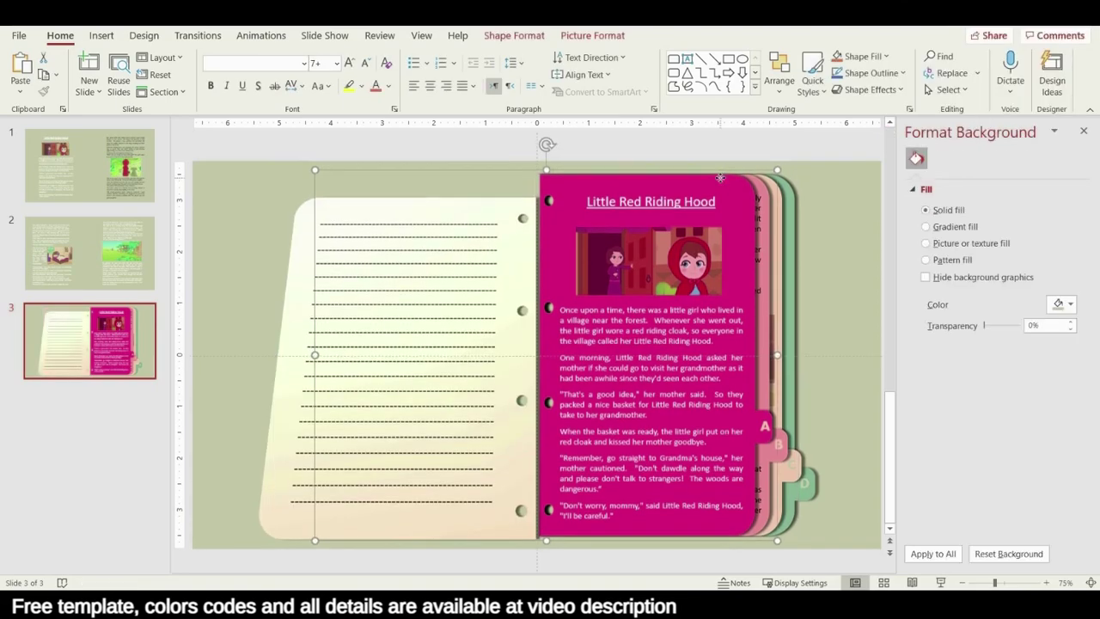
Step: Apply Perspective 3-D rotation presets to the right story page and the following page pictures
{"action": "left_click", "coordinate": [1057, 325]}
{"action": "scroll", "coordinate": [963, 258], "scroll_direction": "down", "scroll_amount": 2}
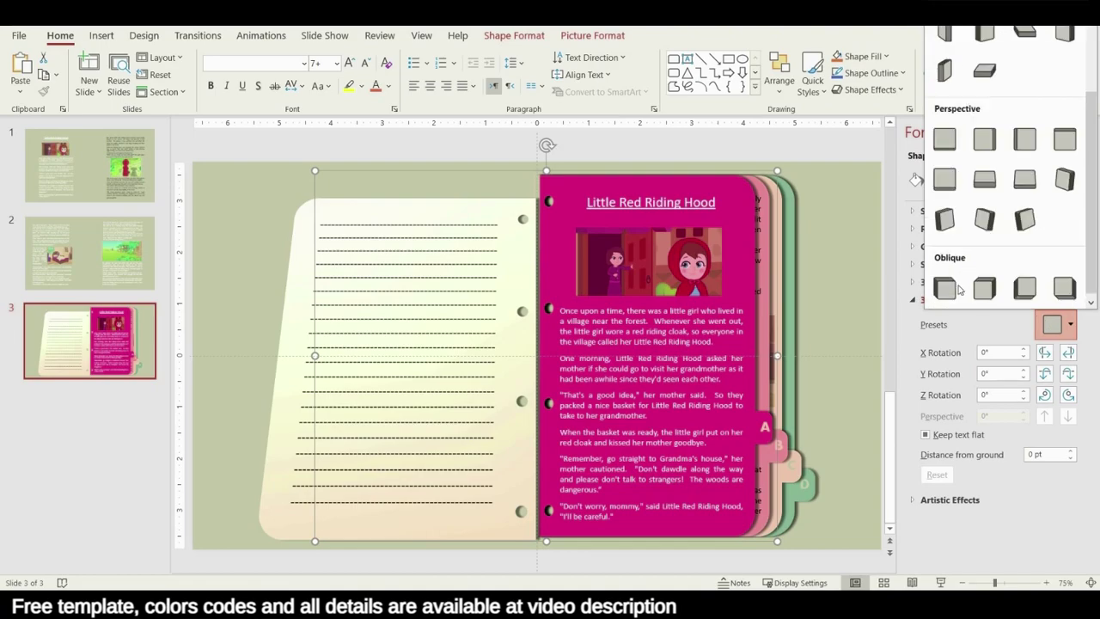
{"action": "left_click", "coordinate": [945, 178]}
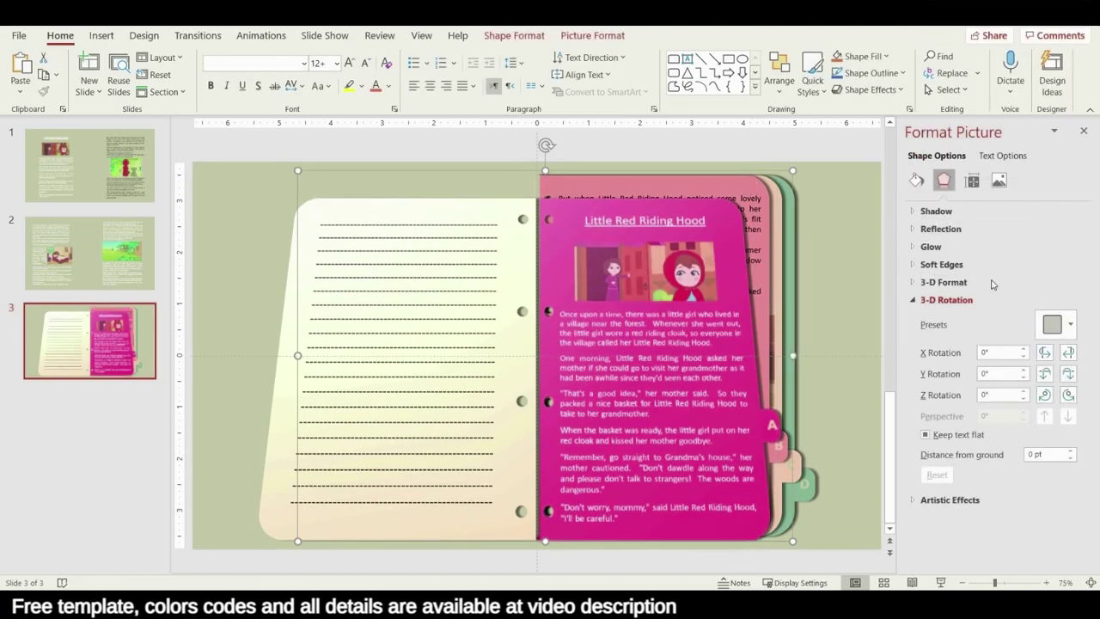
{"action": "left_click", "coordinate": [1057, 325]}
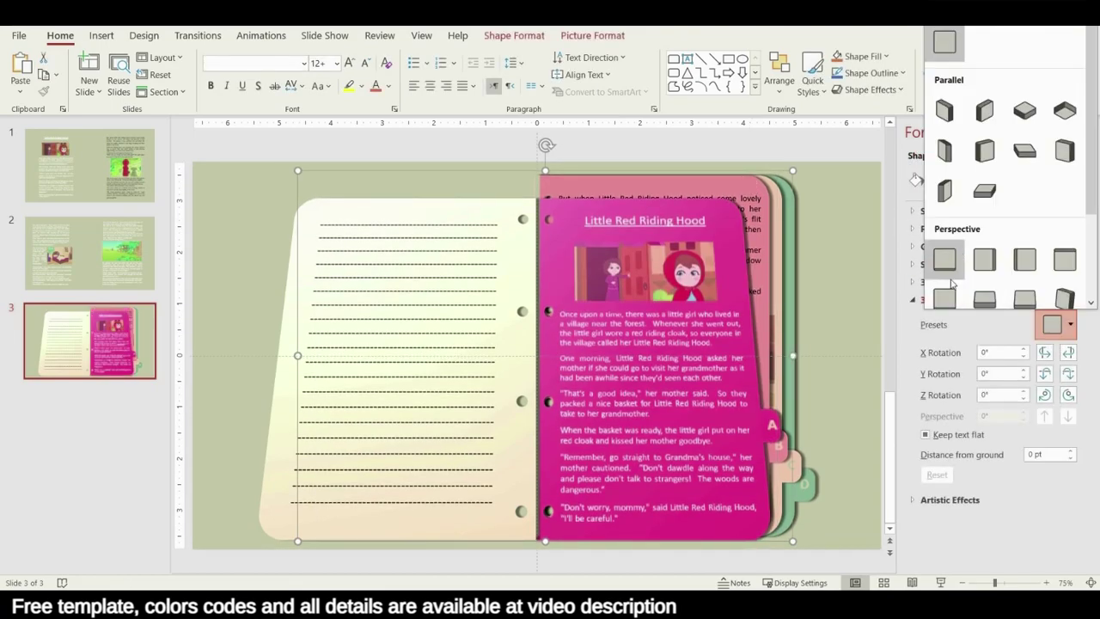
{"action": "left_click", "coordinate": [944, 298]}
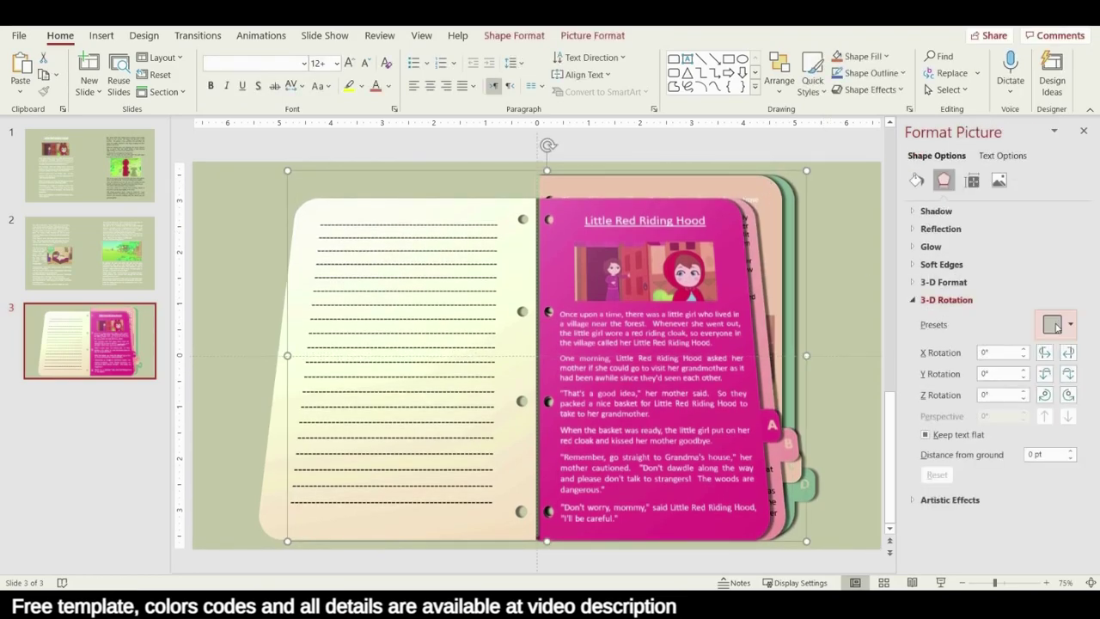
{"action": "left_click", "coordinate": [1057, 325]}
{"action": "left_click", "coordinate": [980, 258]}
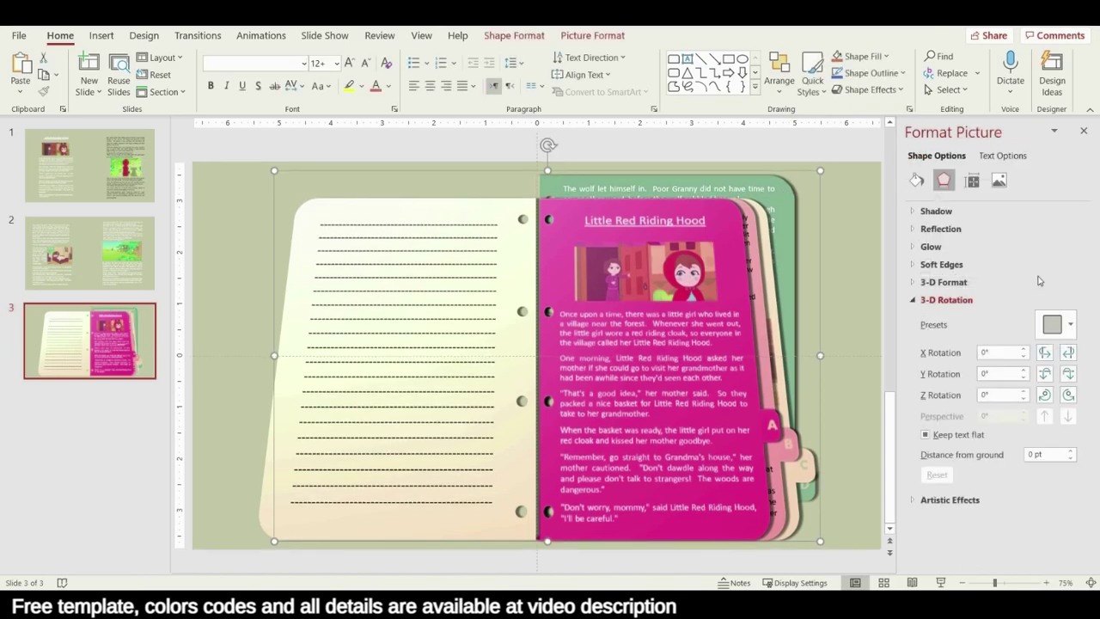
{"action": "left_click", "coordinate": [1056, 324]}
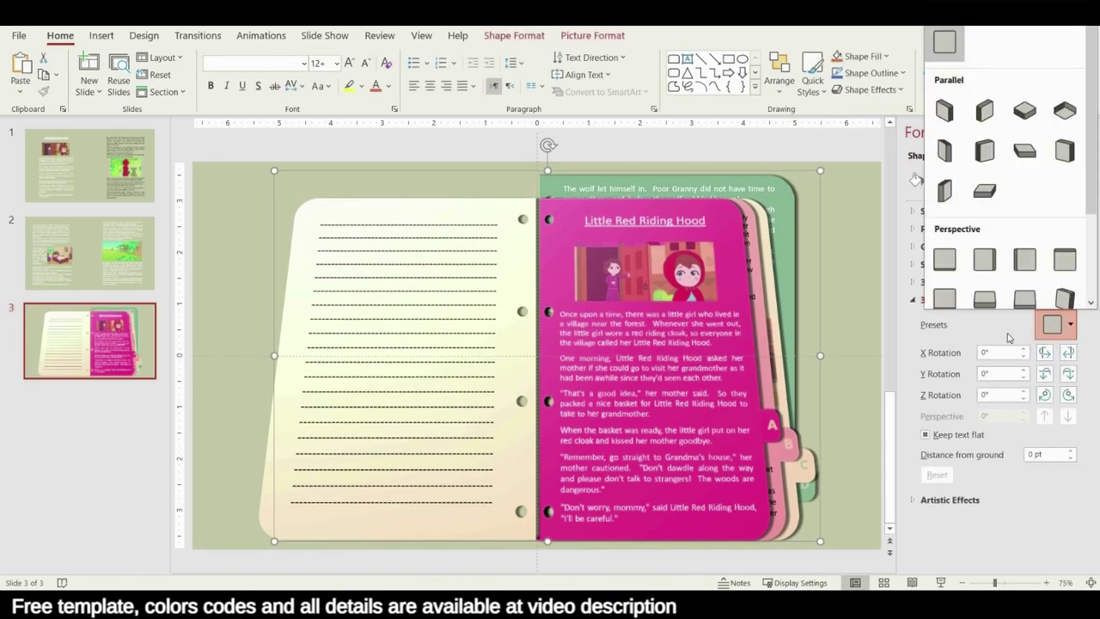
{"action": "left_click", "coordinate": [946, 298]}
Step: Give the next book page a Perspective 3-D rotation preset as well
{"action": "left_click", "coordinate": [865, 226]}
{"action": "left_click", "coordinate": [794, 197]}
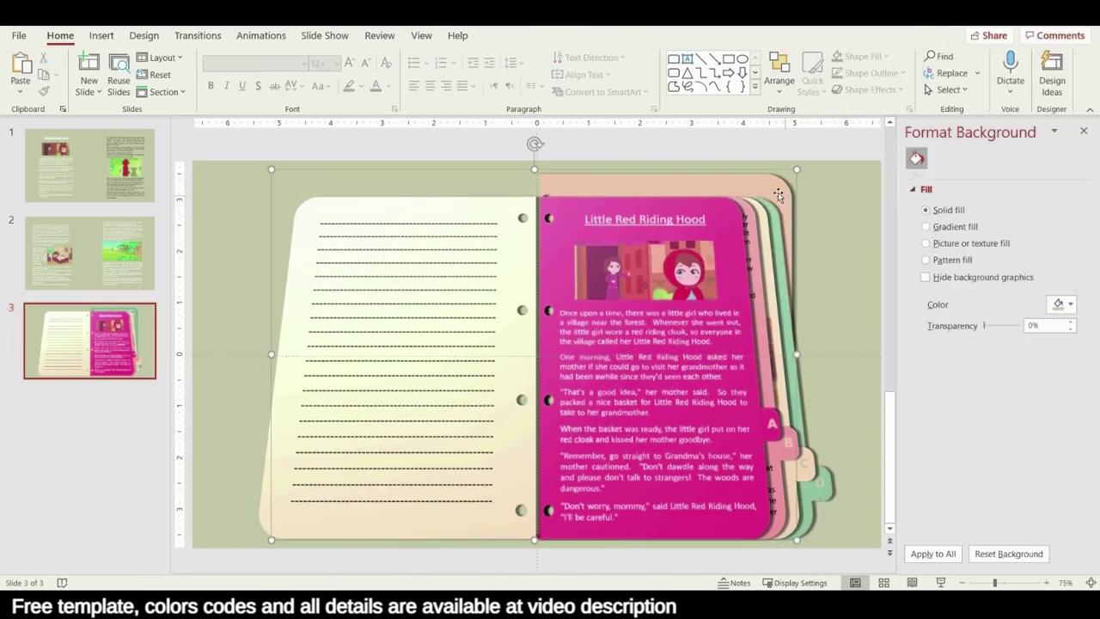
{"action": "left_click", "coordinate": [1052, 324]}
{"action": "left_click", "coordinate": [951, 305]}
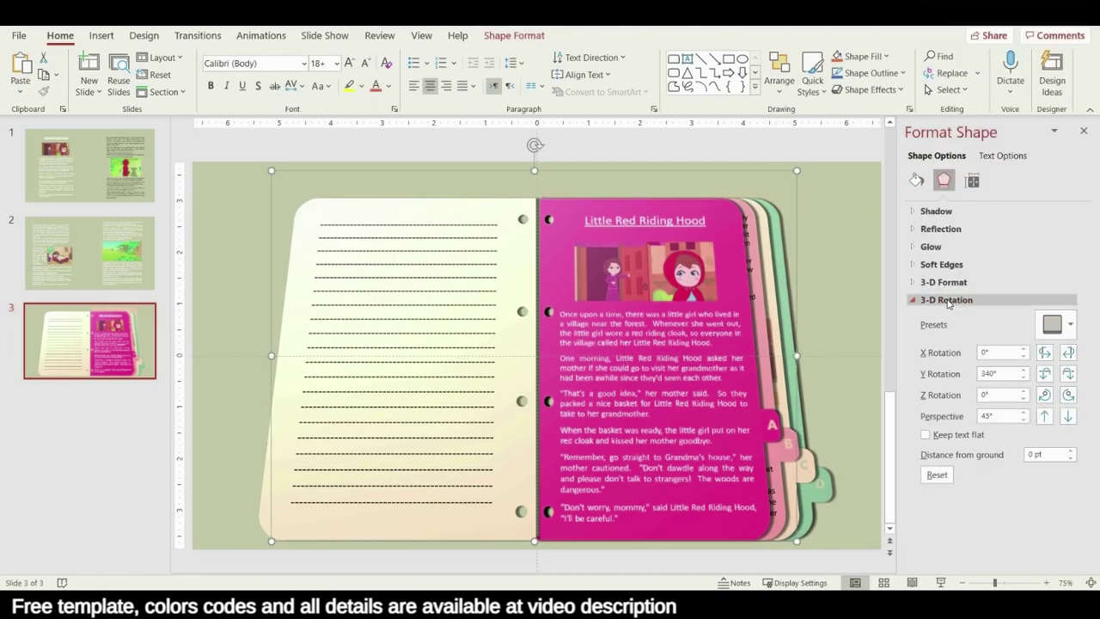
Step: Draw a small arc shape and give it a solid black outline
{"action": "left_click", "coordinate": [847, 321]}
{"action": "left_click", "coordinate": [112, 38]}
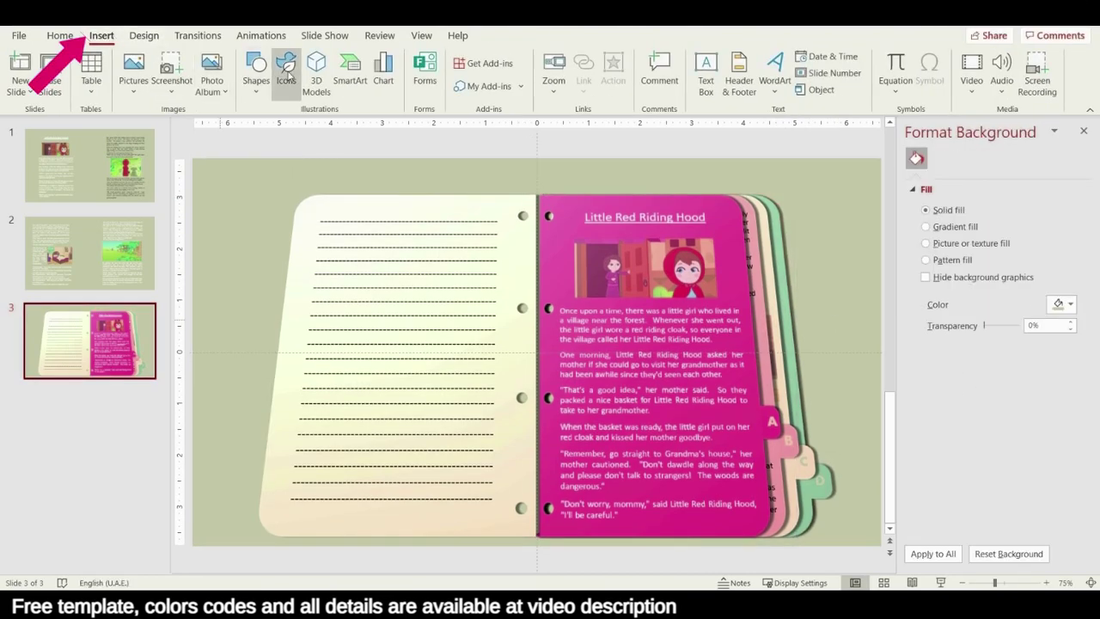
{"action": "left_click", "coordinate": [256, 69]}
{"action": "left_click", "coordinate": [401, 297]}
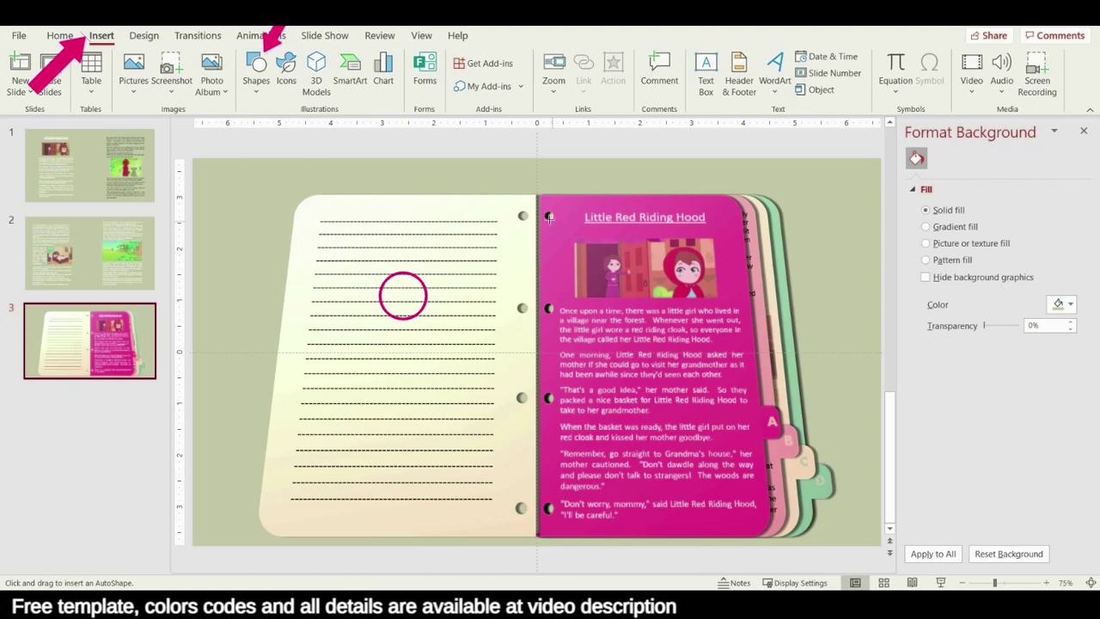
{"action": "left_click_drag", "start_coordinate": [531, 182], "coordinate": [501, 169]}
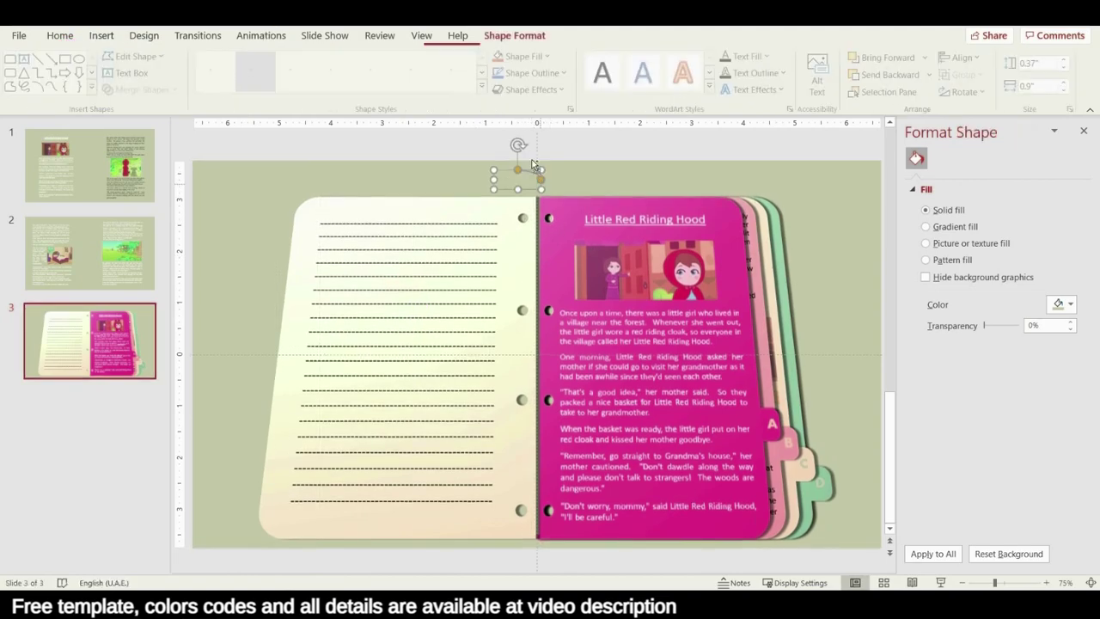
{"action": "scroll", "coordinate": [538, 184], "scroll_direction": "up", "scroll_amount": 3}
{"action": "scroll", "coordinate": [570, 186], "scroll_direction": "up", "scroll_amount": 5}
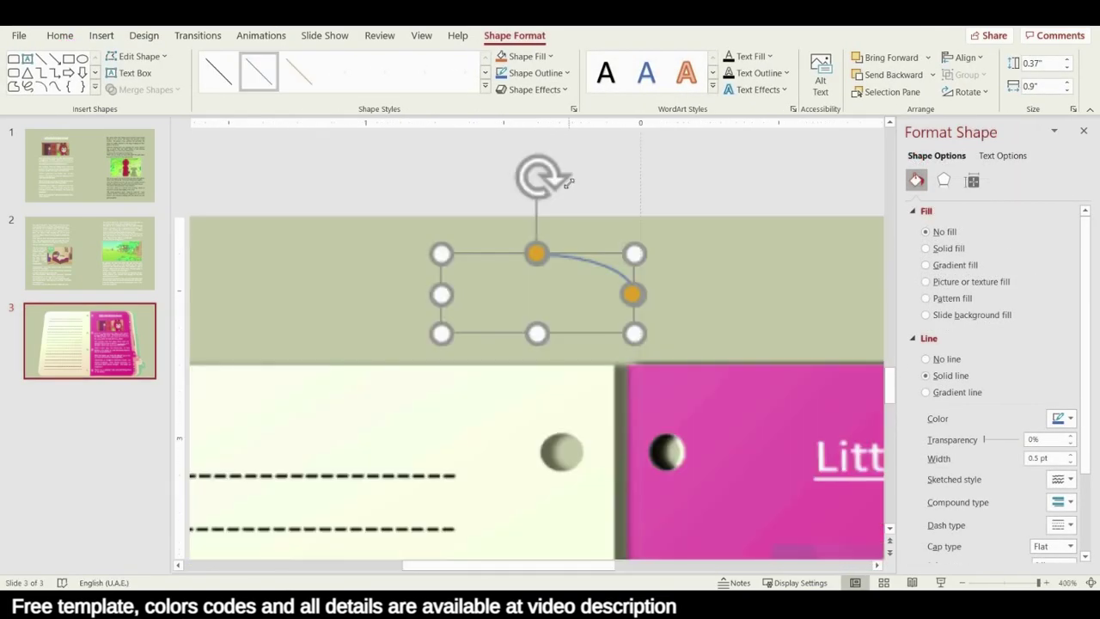
{"action": "left_click", "coordinate": [926, 375]}
{"action": "left_click", "coordinate": [1066, 419]}
{"action": "left_click", "coordinate": [1000, 230]}
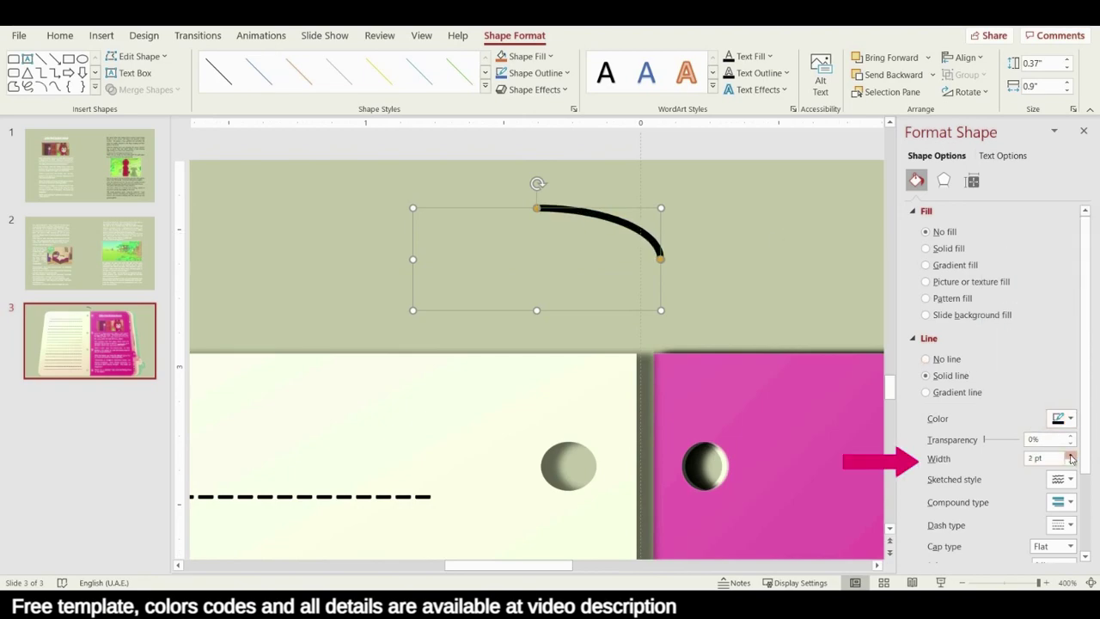
Step: Rotate and stretch the arc between the grey and dark holes, then duplicate it to the lower holes
{"action": "left_click_drag", "start_coordinate": [537, 182], "coordinate": [640, 234]}
{"action": "left_click_drag", "start_coordinate": [550, 207], "coordinate": [513, 489]}
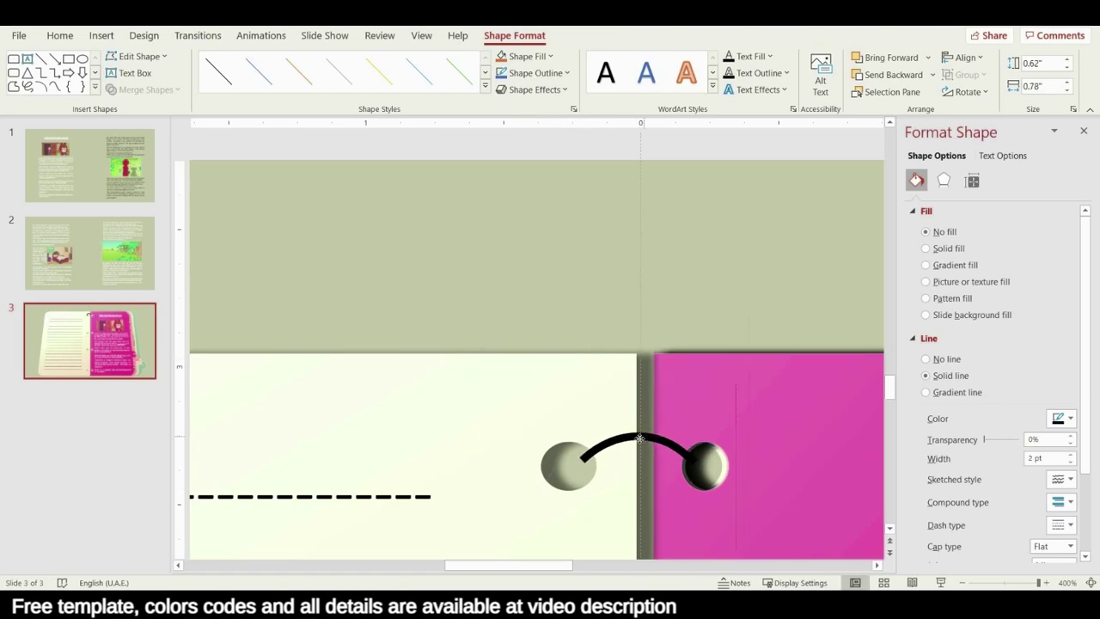
{"action": "left_click_drag", "start_coordinate": [636, 434], "coordinate": [649, 432]}
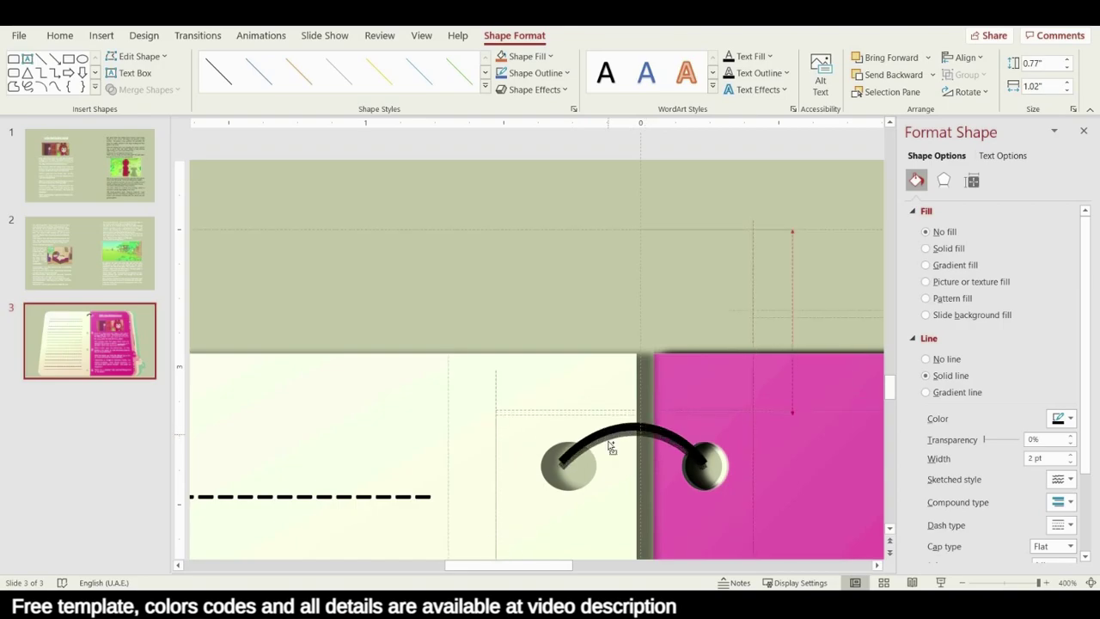
{"action": "key", "text": "ctrl+d"}
{"action": "scroll", "coordinate": [632, 404], "scroll_direction": "down", "scroll_amount": 10}
{"action": "scroll", "coordinate": [632, 404], "scroll_direction": "down", "scroll_amount": 10}
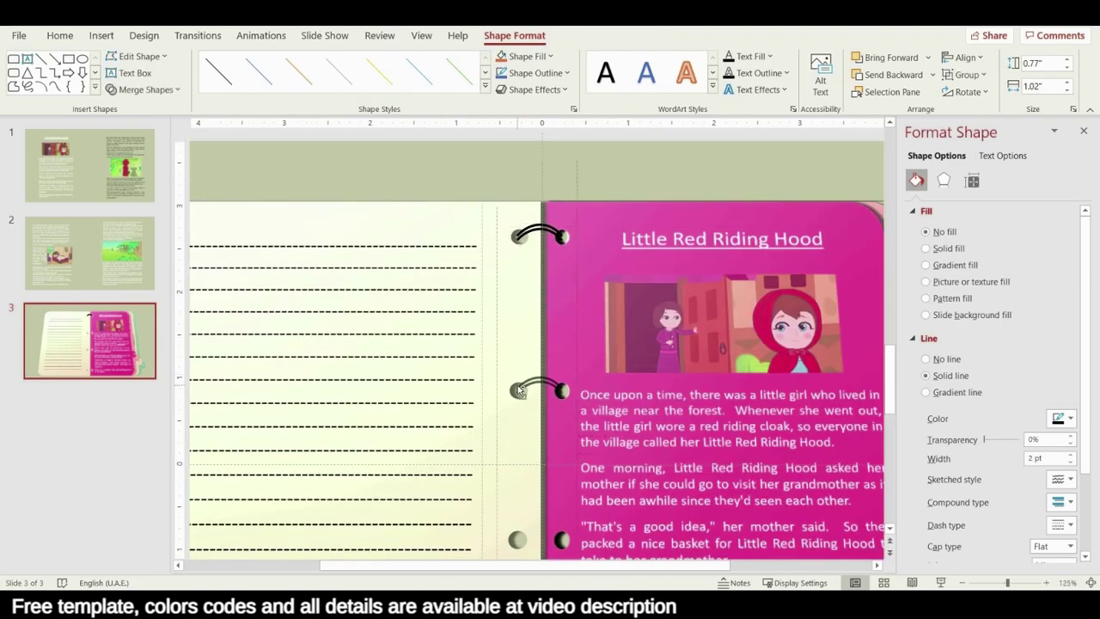
{"action": "scroll", "coordinate": [519, 391], "scroll_direction": "down", "scroll_amount": 2}
{"action": "left_click_drag", "start_coordinate": [519, 391], "coordinate": [534, 409]}
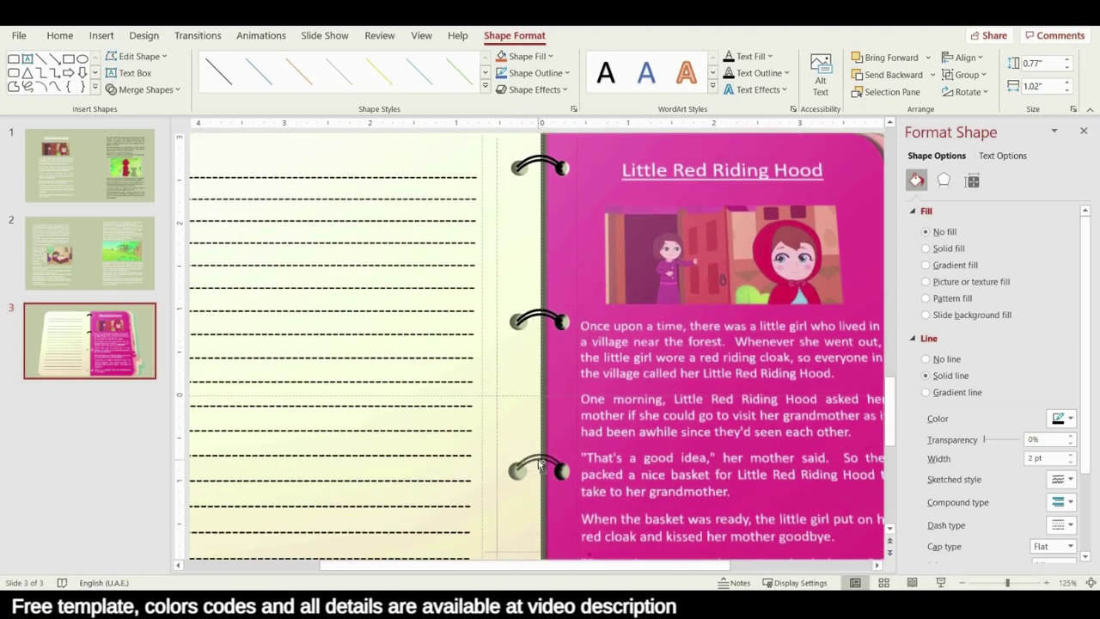
{"action": "scroll", "coordinate": [540, 464], "scroll_direction": "down", "scroll_amount": 5}
{"action": "left_click_drag", "start_coordinate": [533, 305], "coordinate": [514, 391]}
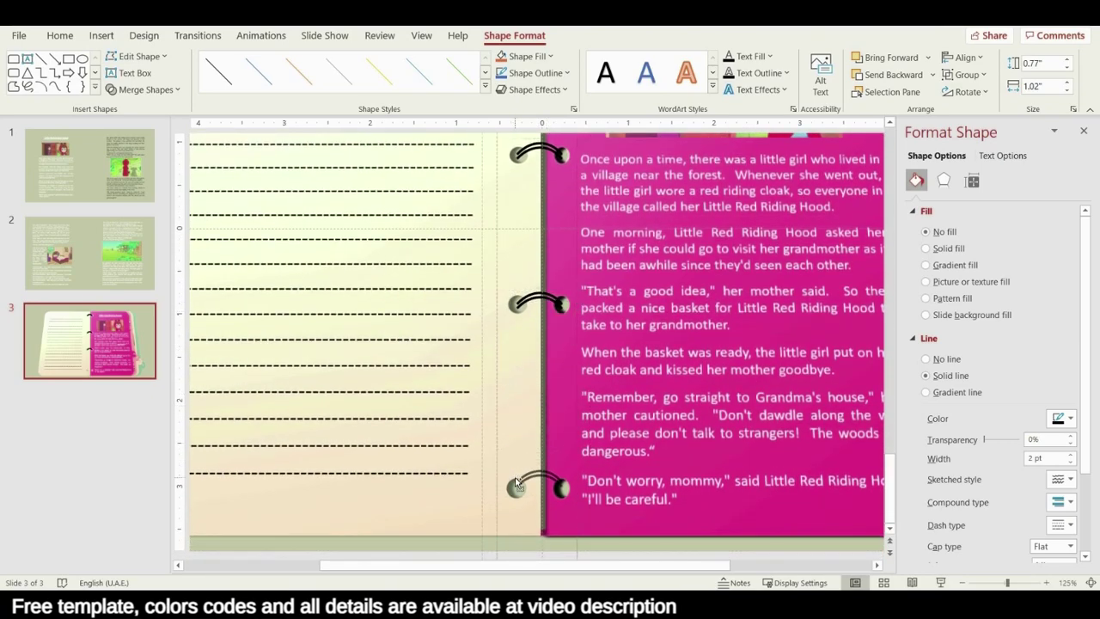
Step: Duplicate slide 3 to create slide 4
{"action": "scroll", "coordinate": [519, 490], "scroll_direction": "down", "scroll_amount": 5, "text": "ctrl"}
{"action": "right_click", "coordinate": [90, 352]}
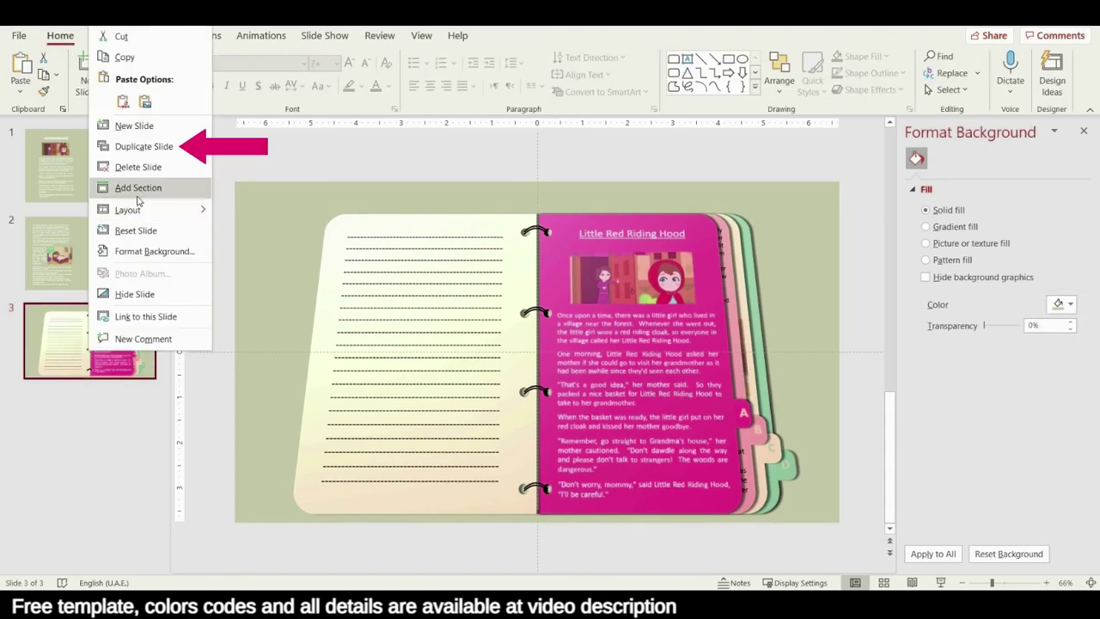
{"action": "left_click", "coordinate": [144, 148]}
Step: Turn slide 4's pink page 180° on the X axis, bring it forward, and delete its mirrored text
{"action": "left_click", "coordinate": [567, 223]}
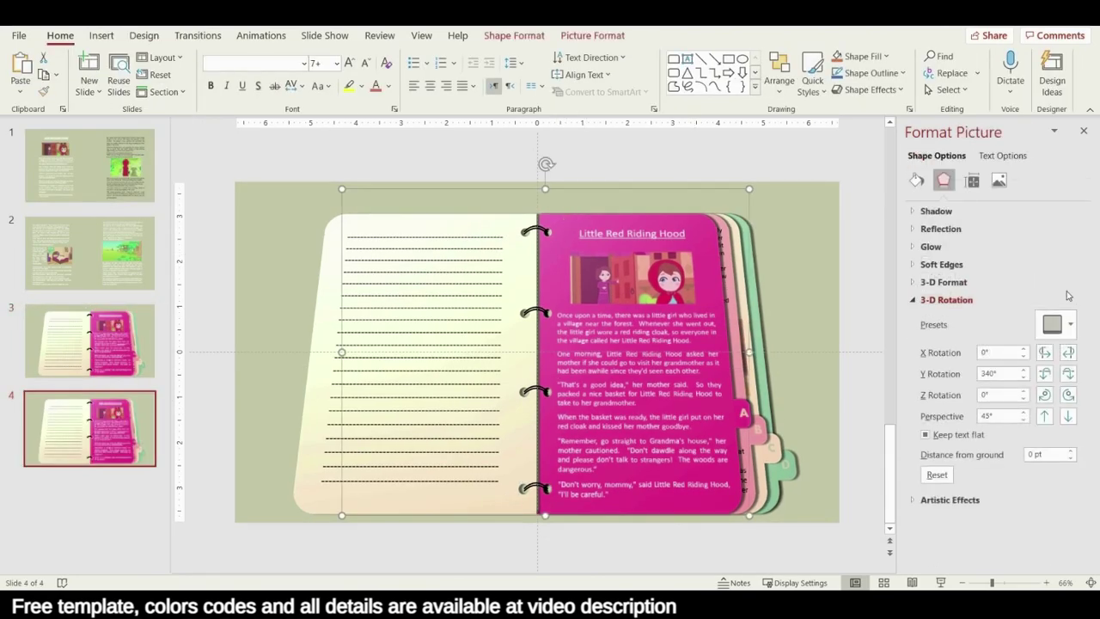
{"action": "left_click", "coordinate": [1022, 349]}
{"action": "left_click", "coordinate": [1023, 349]}
{"action": "left_click", "coordinate": [1022, 349]}
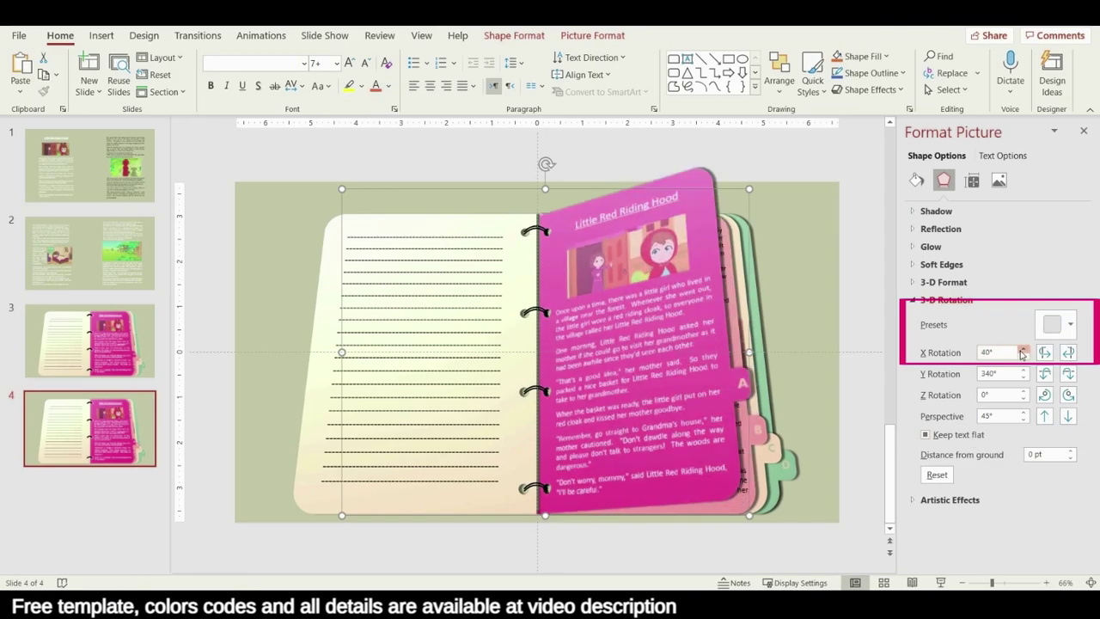
{"action": "left_click", "coordinate": [1023, 349]}
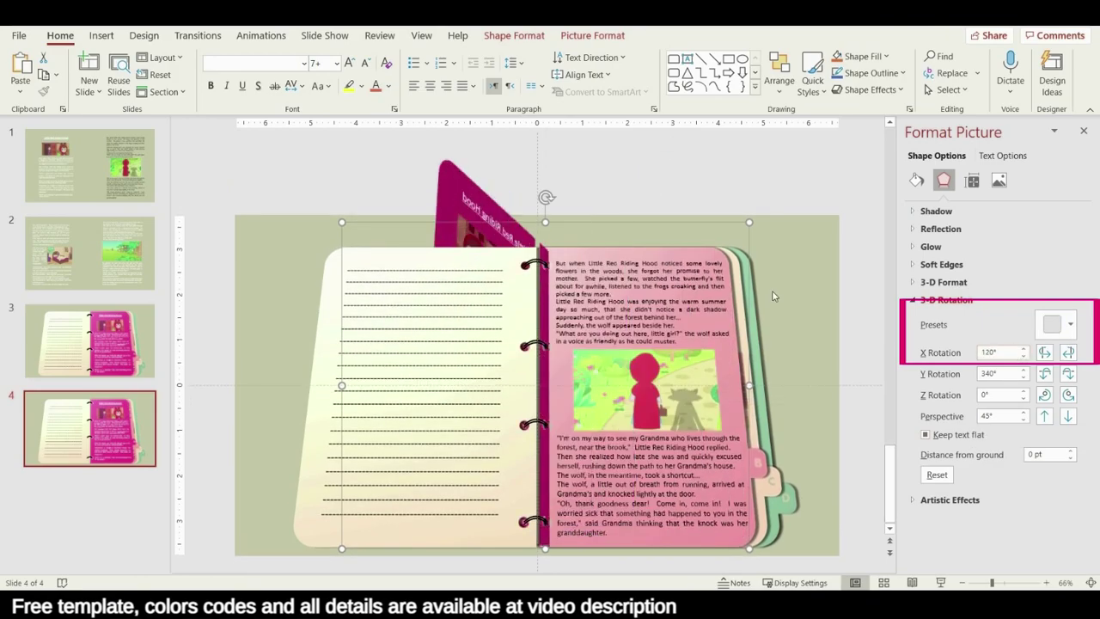
{"action": "right_click", "coordinate": [452, 182]}
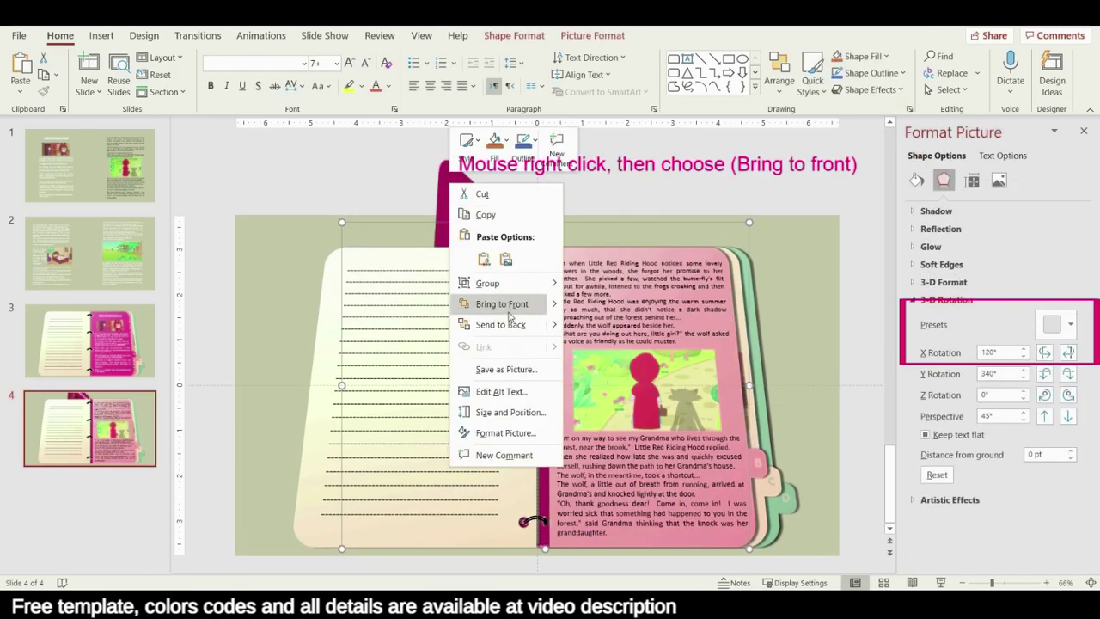
{"action": "left_click", "coordinate": [502, 303]}
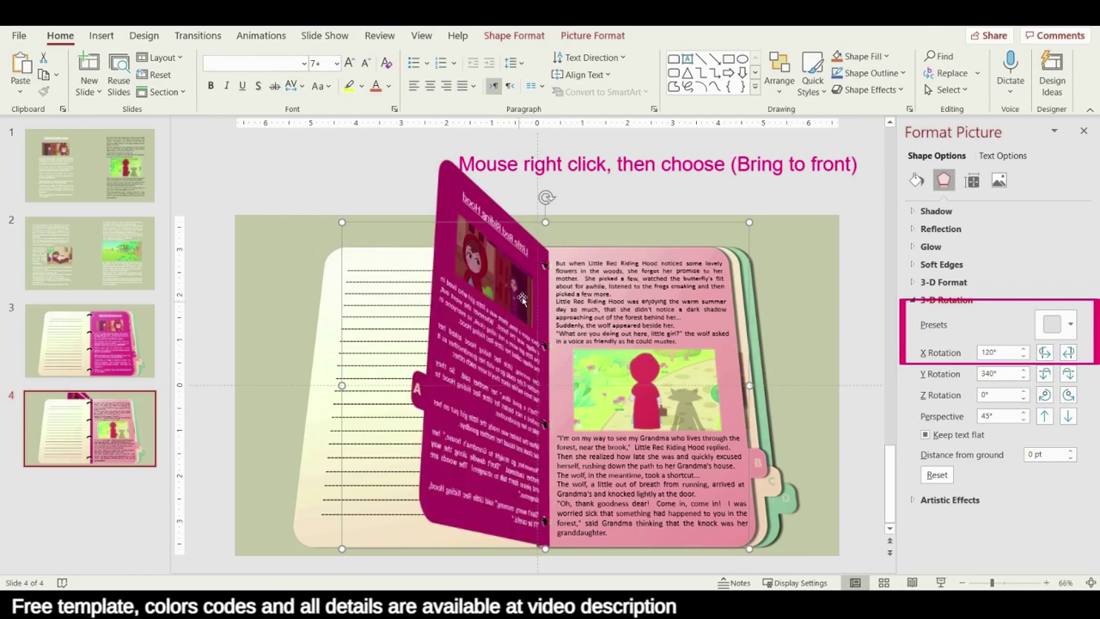
{"action": "left_click", "coordinate": [1023, 349]}
{"action": "left_click", "coordinate": [1023, 349]}
{"action": "left_click", "coordinate": [1023, 349]}
{"action": "left_click", "coordinate": [1024, 349]}
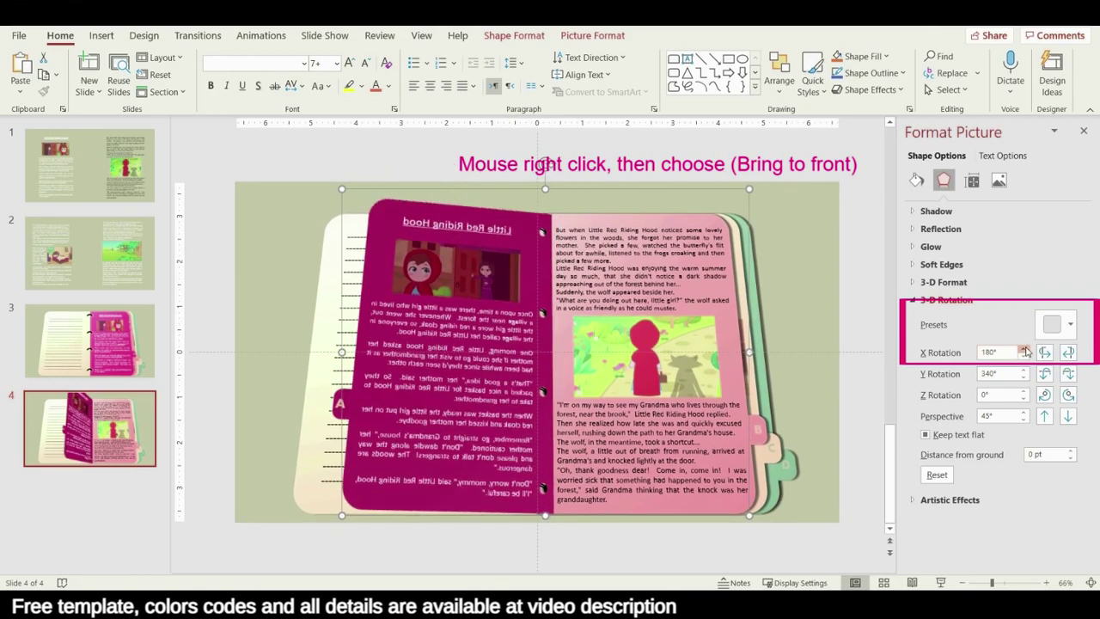
{"action": "left_click", "coordinate": [434, 277]}
{"action": "key", "text": "Delete"}
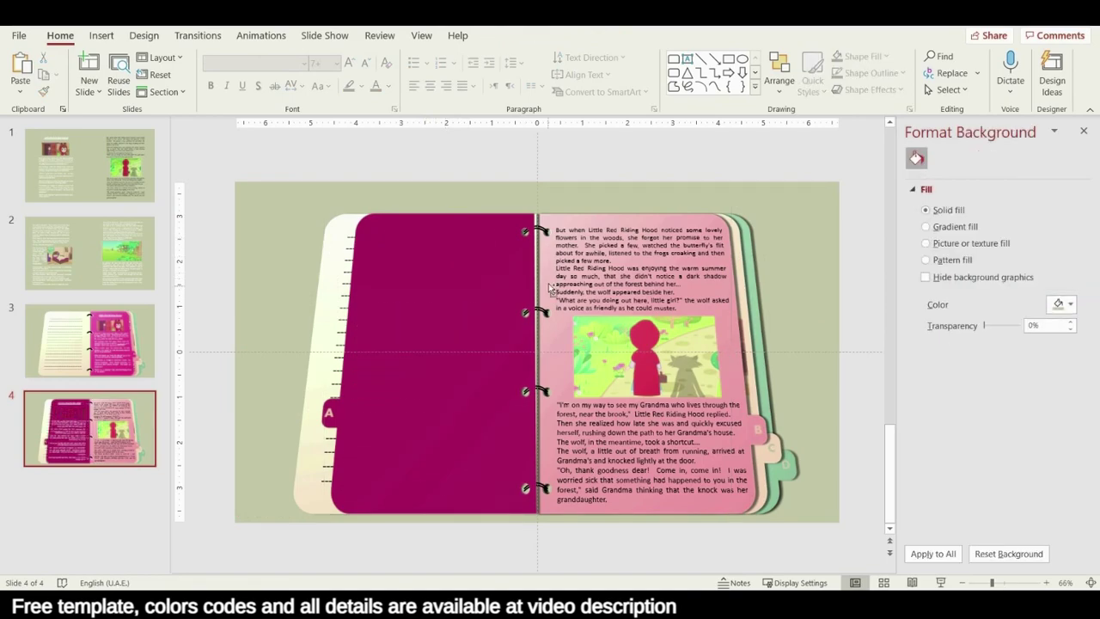
Step: Bring the top and lower binder rings in front of the flipped page
{"action": "scroll", "coordinate": [544, 243], "scroll_direction": "up", "scroll_amount": 8}
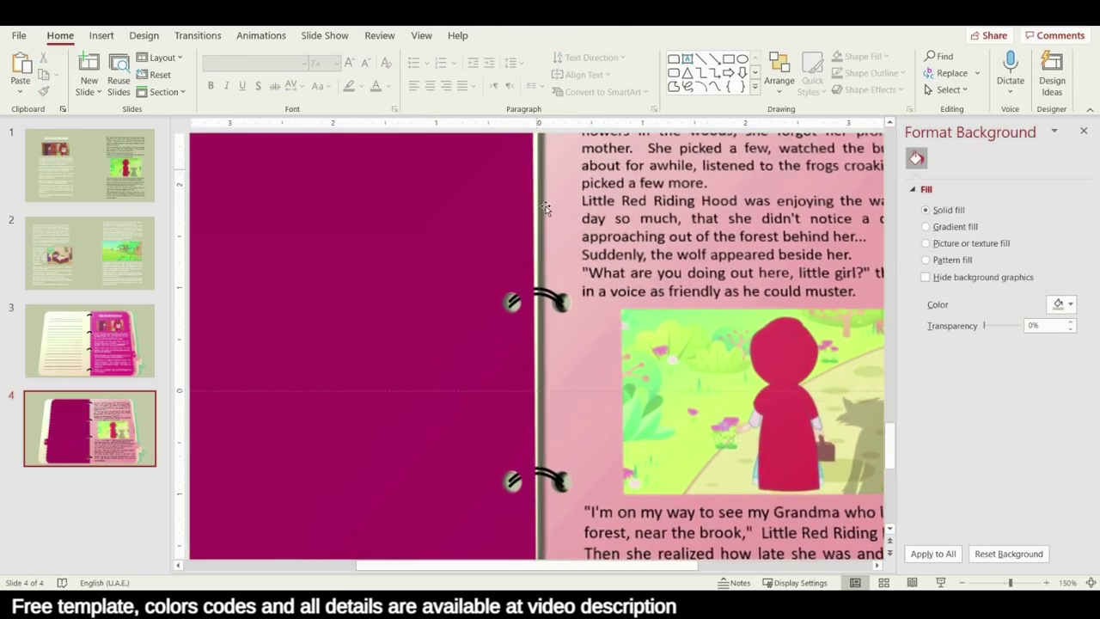
{"action": "left_click", "coordinate": [542, 240]}
{"action": "left_click", "coordinate": [546, 245]}
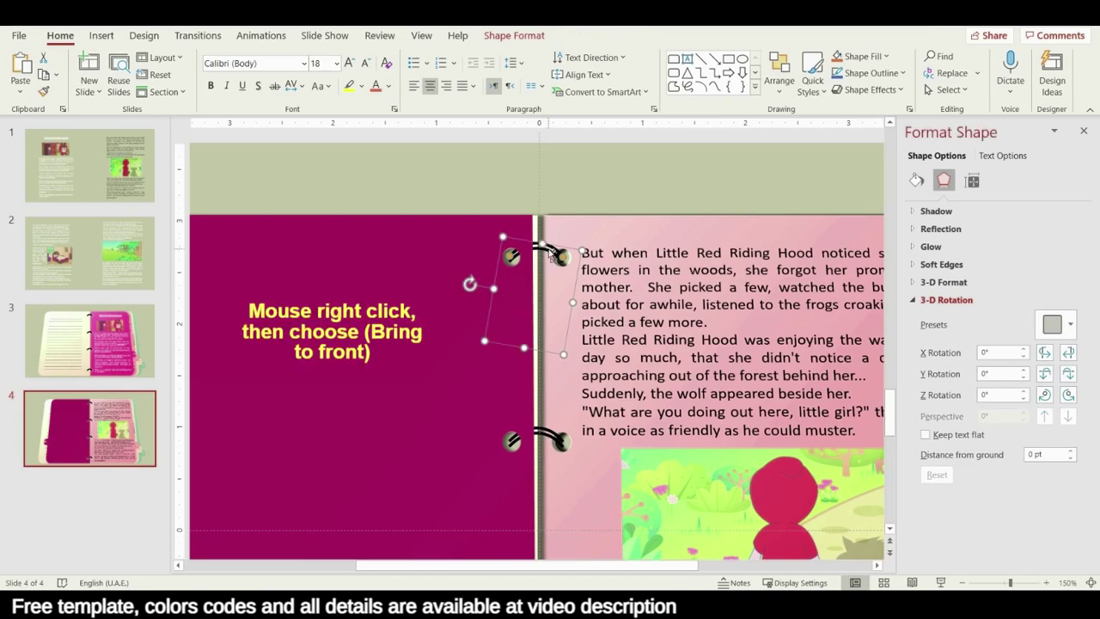
{"action": "right_click", "coordinate": [548, 247]}
{"action": "left_click", "coordinate": [571, 359]}
{"action": "scroll", "coordinate": [562, 344], "scroll_direction": "down", "scroll_amount": 4}
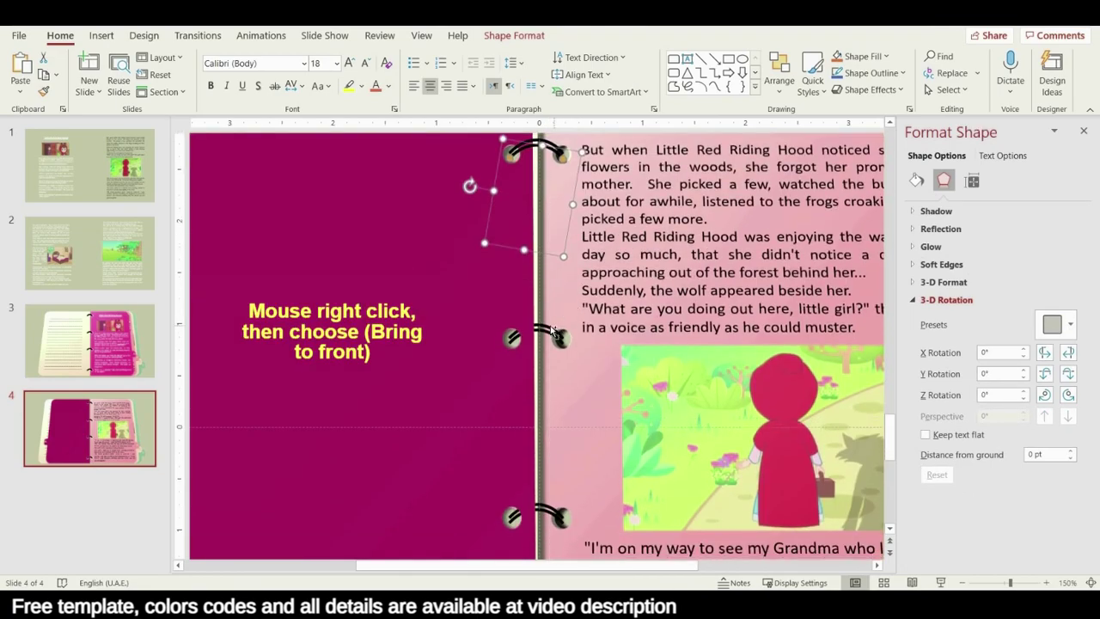
{"action": "scroll", "coordinate": [563, 344], "scroll_direction": "down", "scroll_amount": 5}
{"action": "right_click", "coordinate": [549, 468]}
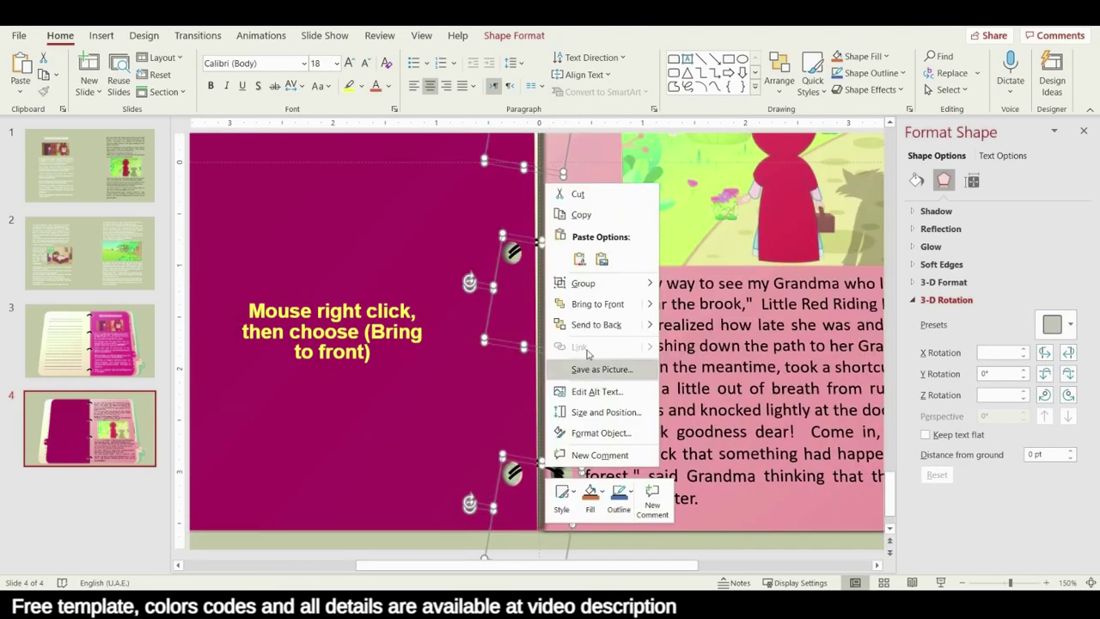
{"action": "left_click", "coordinate": [598, 304]}
{"action": "scroll", "coordinate": [605, 327], "scroll_direction": "down", "scroll_amount": 6, "text": "ctrl"}
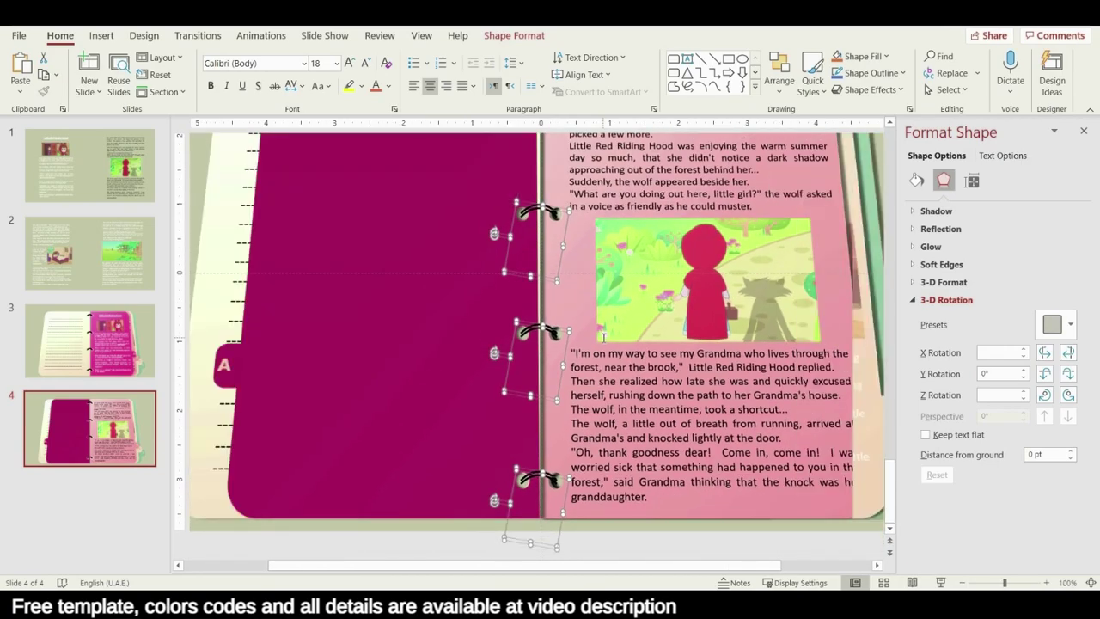
{"action": "left_click", "coordinate": [89, 413]}
{"action": "right_click", "coordinate": [89, 412]}
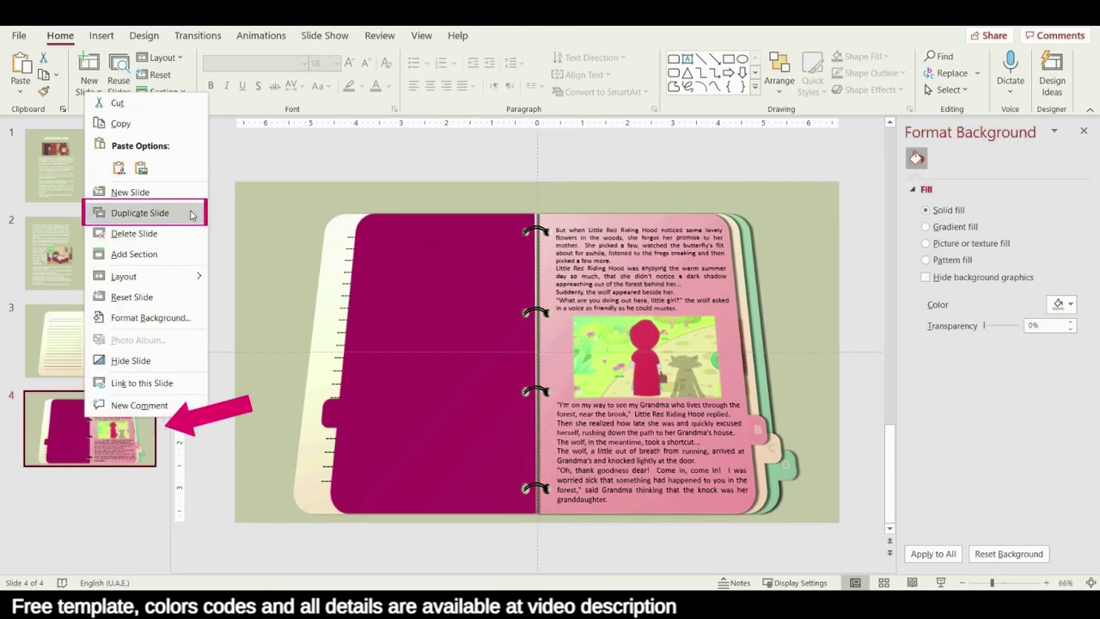
Step: Duplicate slide 4 as slide 5 and flip the pink B page 180° onto the left, brought to front
{"action": "left_click", "coordinate": [147, 211]}
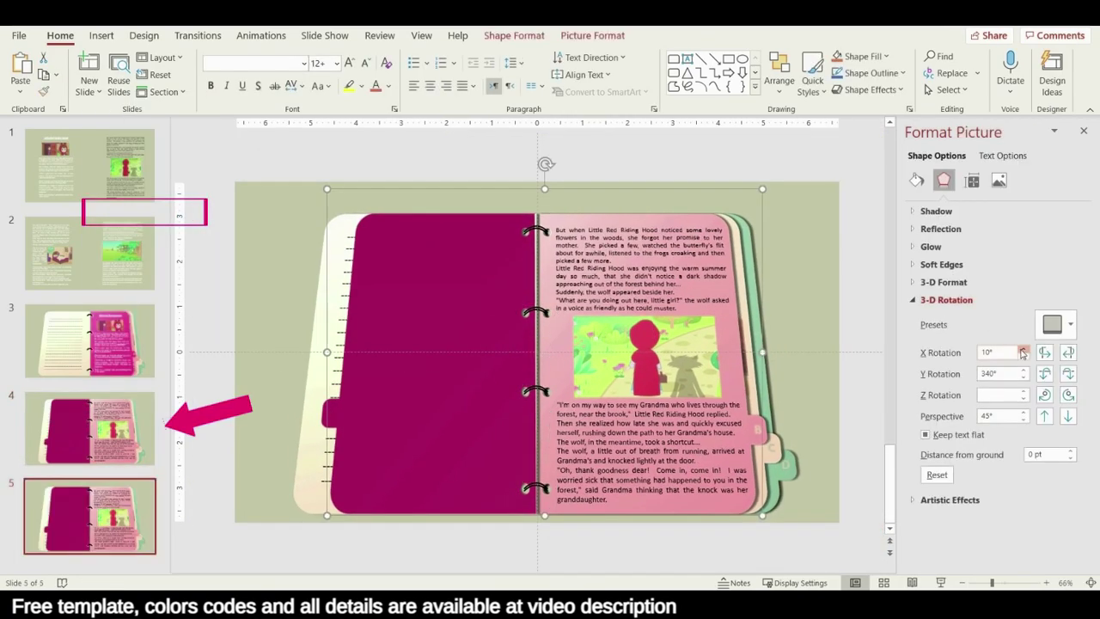
{"action": "left_click", "coordinate": [1022, 352]}
{"action": "left_click", "coordinate": [1022, 352]}
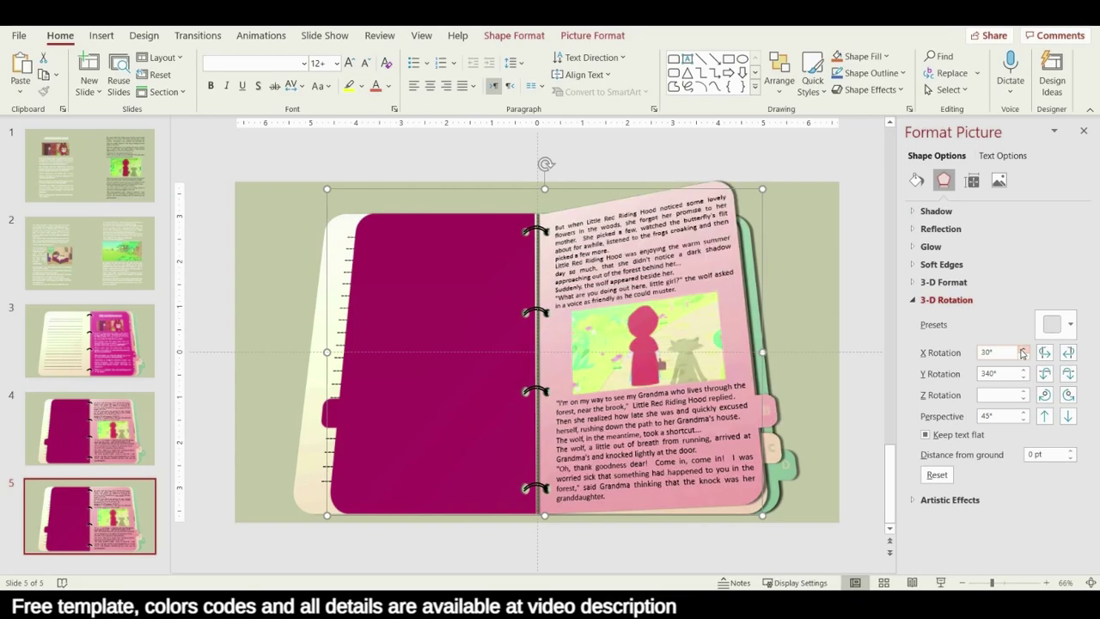
{"action": "left_click", "coordinate": [1022, 353]}
{"action": "left_click", "coordinate": [1023, 353]}
{"action": "left_click", "coordinate": [1022, 352]}
{"action": "left_click", "coordinate": [1023, 353]}
{"action": "left_click", "coordinate": [1023, 352]}
{"action": "left_click", "coordinate": [1023, 352]}
{"action": "left_click", "coordinate": [1023, 352]}
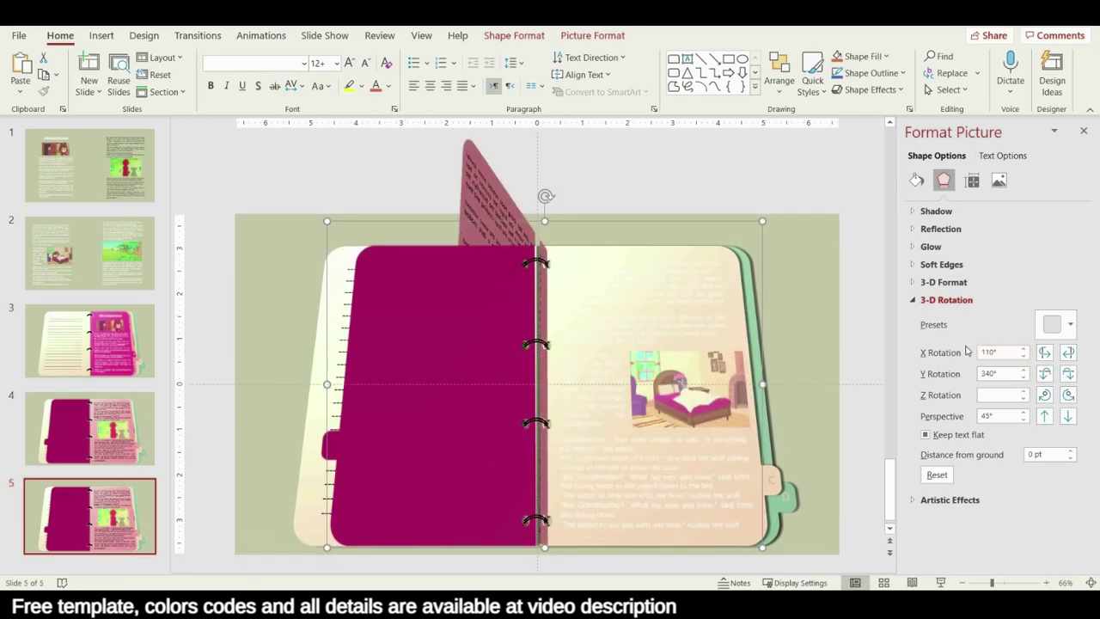
{"action": "right_click", "coordinate": [478, 158]}
{"action": "left_click", "coordinate": [520, 266]}
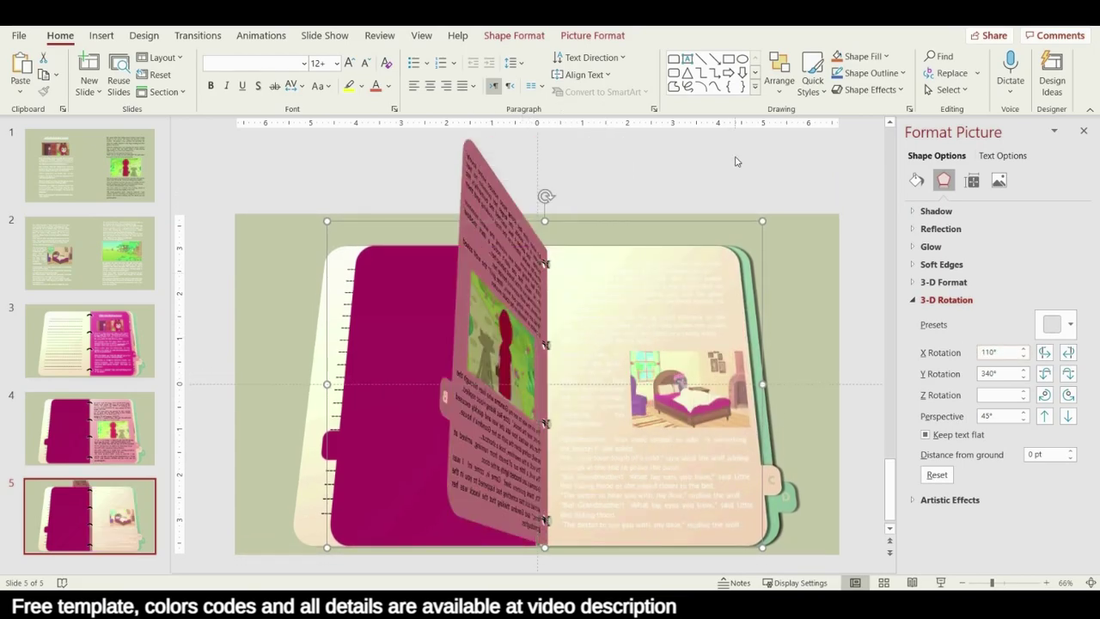
{"action": "left_click", "coordinate": [1024, 352]}
{"action": "left_click", "coordinate": [1023, 352]}
{"action": "left_click", "coordinate": [1024, 352]}
{"action": "left_click", "coordinate": [1023, 352]}
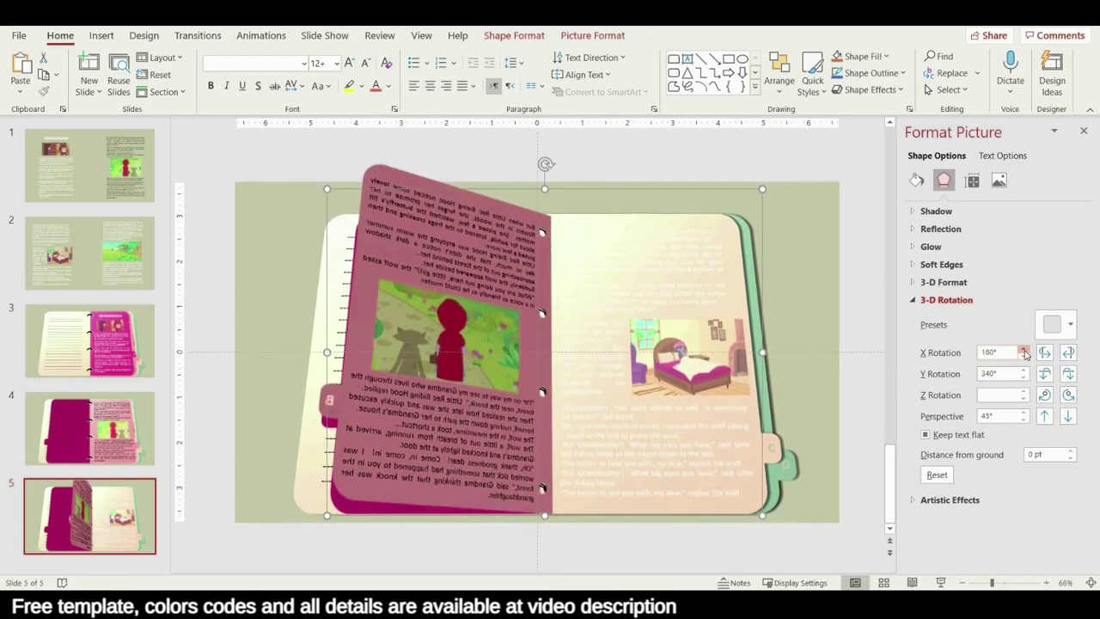
{"action": "left_click", "coordinate": [1023, 353]}
{"action": "left_click", "coordinate": [1024, 352]}
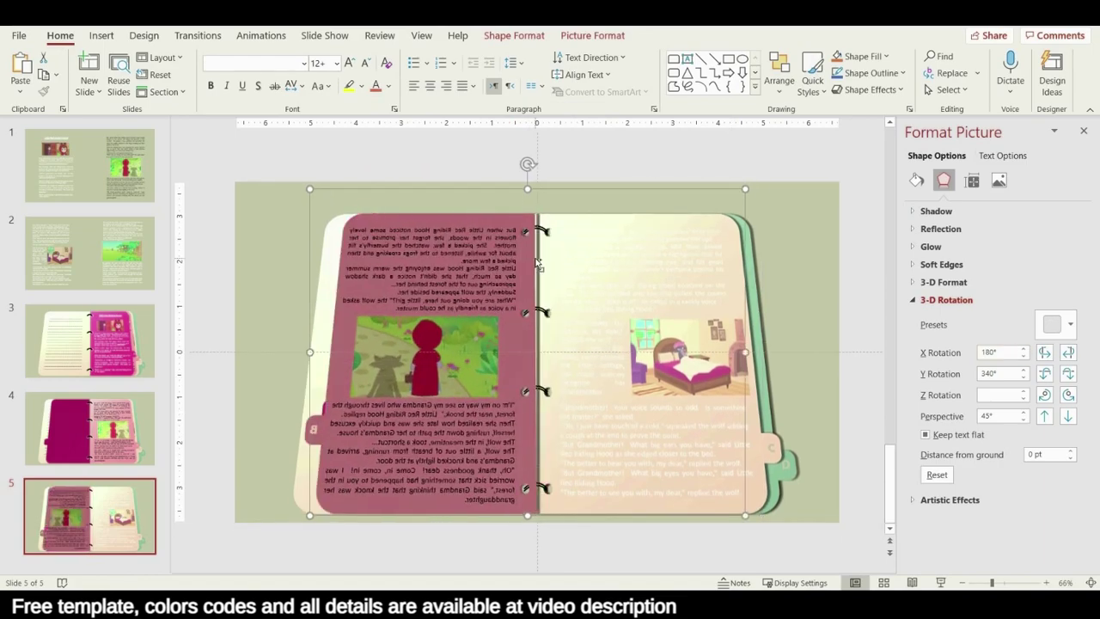
Step: Send the ring hook shapes behind the pages on slide 5
{"action": "scroll", "coordinate": [537, 262], "scroll_direction": "up", "scroll_amount": 6}
{"action": "left_click", "coordinate": [582, 196]}
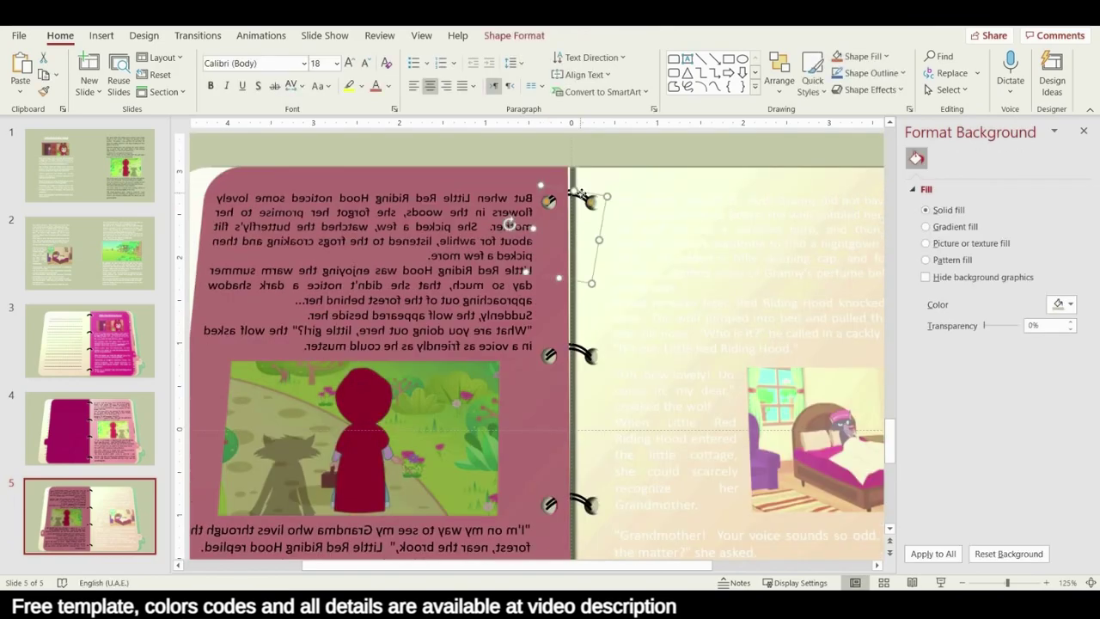
{"action": "left_click", "coordinate": [584, 197]}
{"action": "scroll", "coordinate": [595, 243], "scroll_direction": "down", "scroll_amount": 3}
{"action": "right_click", "coordinate": [582, 192]}
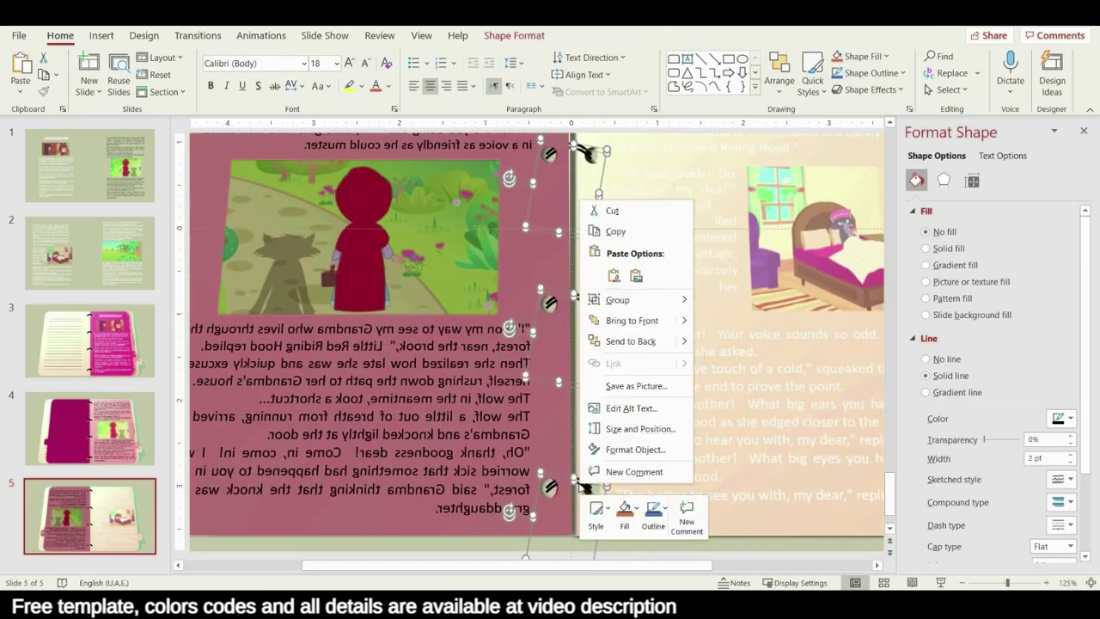
{"action": "left_click", "coordinate": [636, 335]}
{"action": "scroll", "coordinate": [643, 327], "scroll_direction": "down", "scroll_amount": 5}
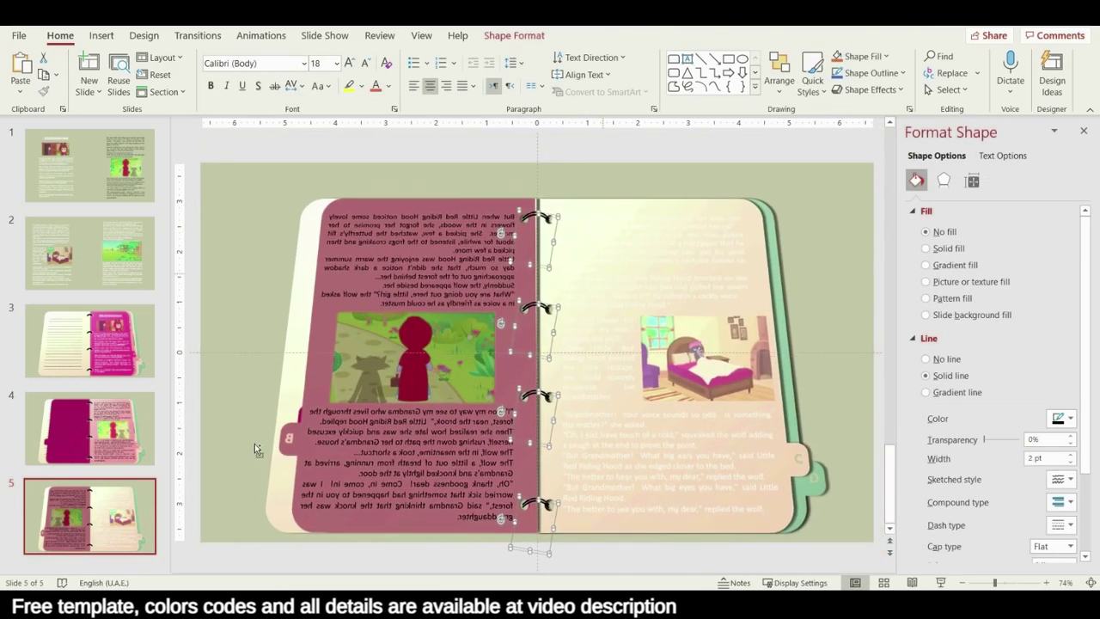
{"action": "left_click", "coordinate": [373, 382]}
{"action": "left_click", "coordinate": [99, 524]}
{"action": "right_click", "coordinate": [99, 524]}
Step: Duplicate slide 5 as slide 6 and select all of its story text
{"action": "left_click", "coordinate": [142, 316]}
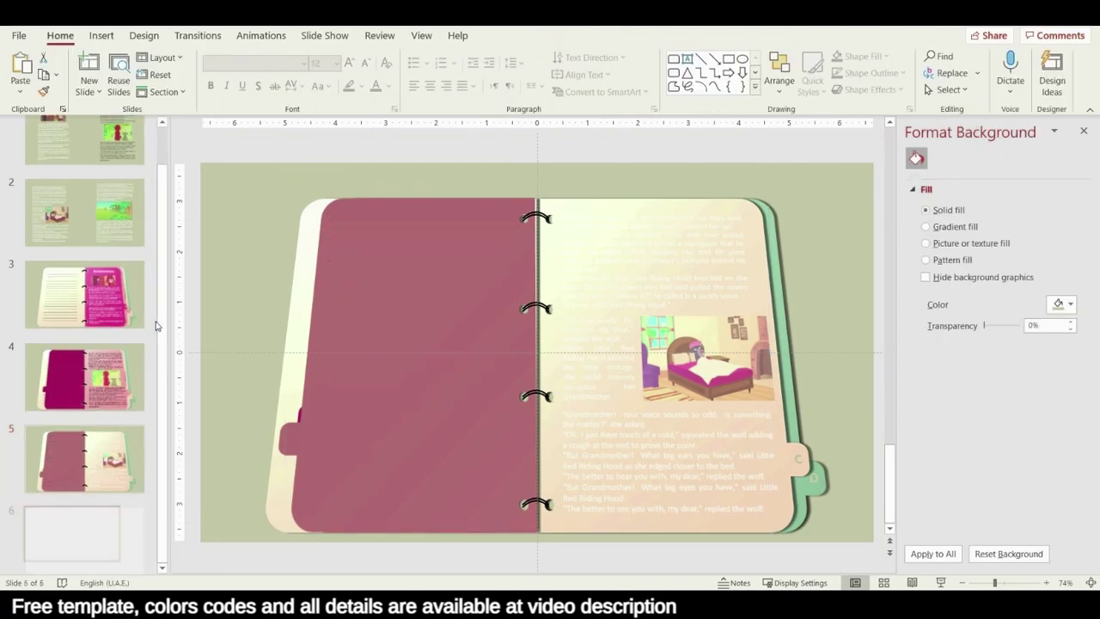
{"action": "left_click", "coordinate": [349, 356]}
{"action": "key", "text": "ctrl+a"}
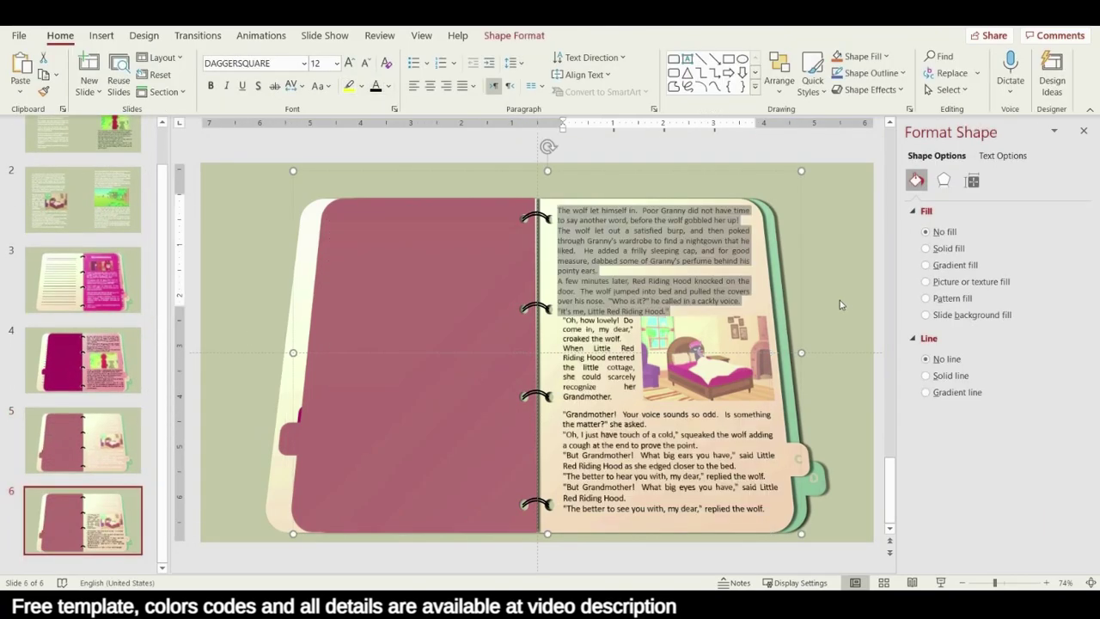
Step: Flip the peach C page to 180° X rotation onto the left, in front of the left cover
{"action": "left_click", "coordinate": [787, 448]}
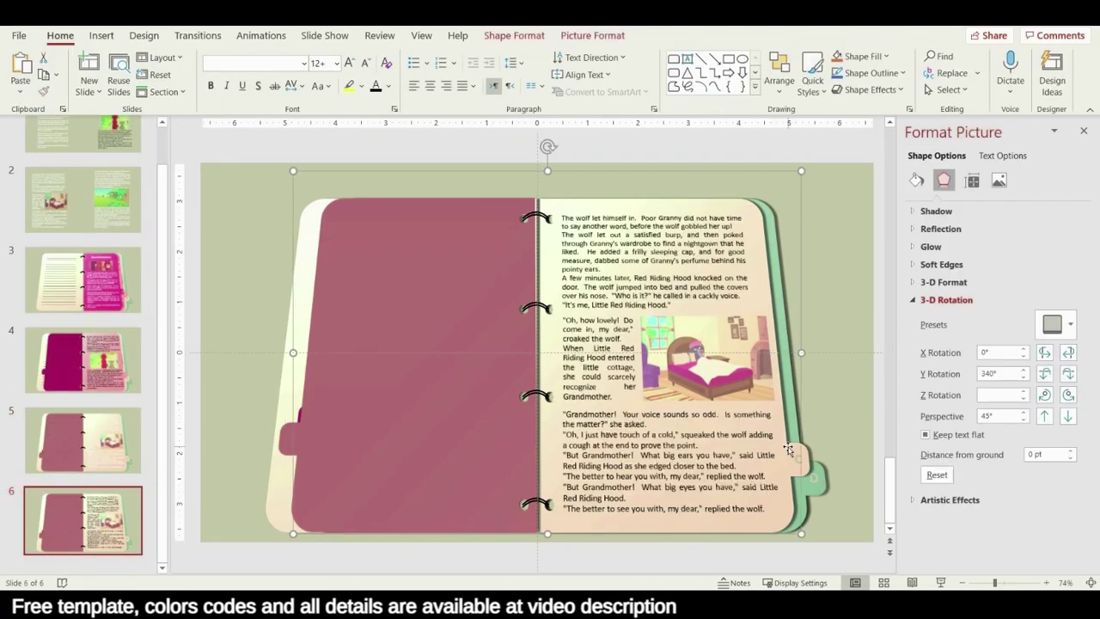
{"action": "left_click", "coordinate": [1024, 353]}
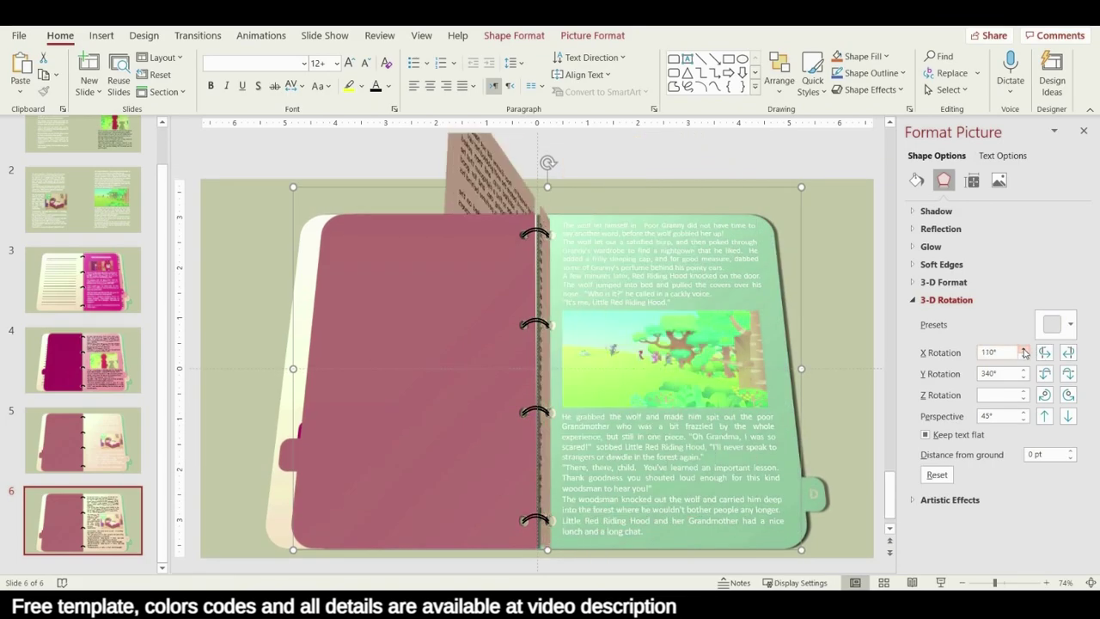
{"action": "left_click", "coordinate": [1025, 353]}
{"action": "right_click", "coordinate": [409, 172]}
{"action": "left_click", "coordinate": [467, 300]}
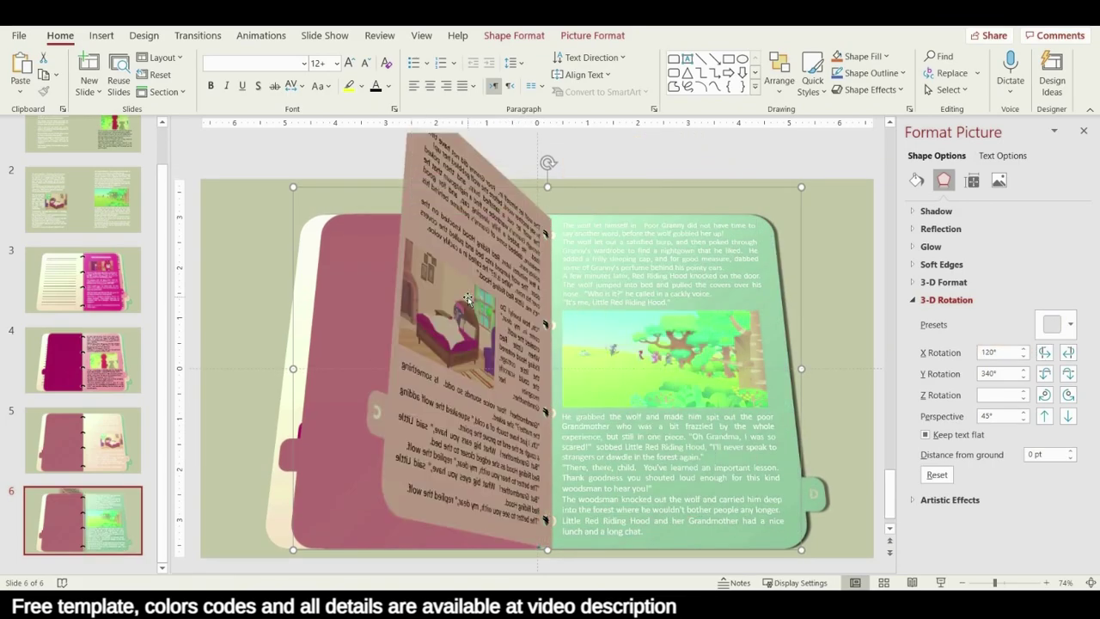
{"action": "left_click", "coordinate": [1024, 352]}
{"action": "left_click", "coordinate": [1024, 353]}
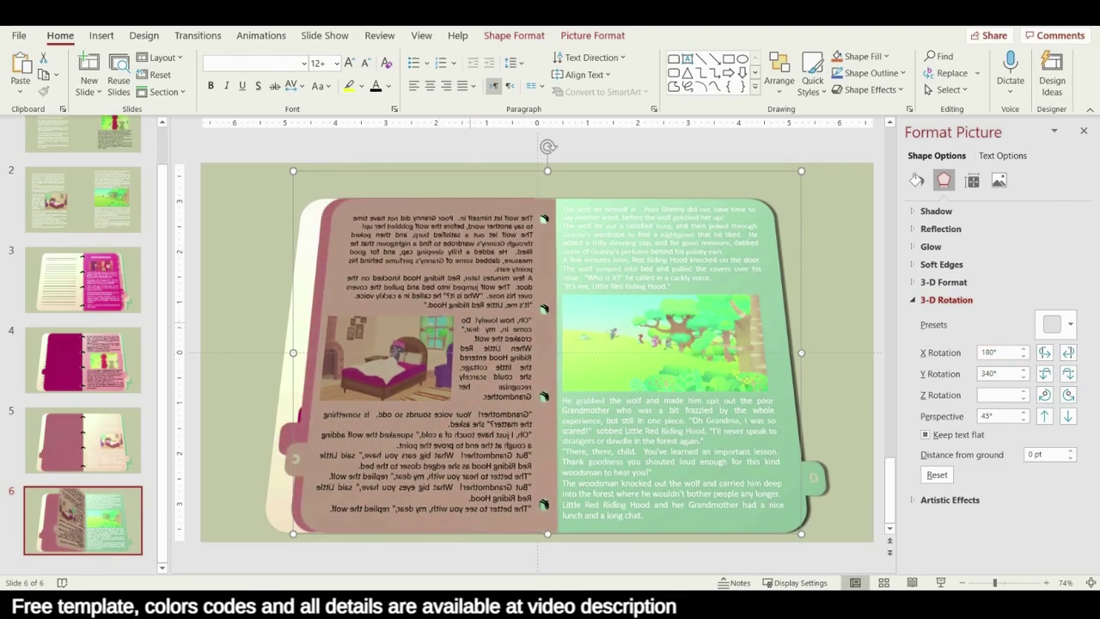
Step: Clear the slide 6 selection and review the ring hook shapes' options
{"action": "left_click", "coordinate": [400, 371]}
{"action": "key", "text": "Delete"}
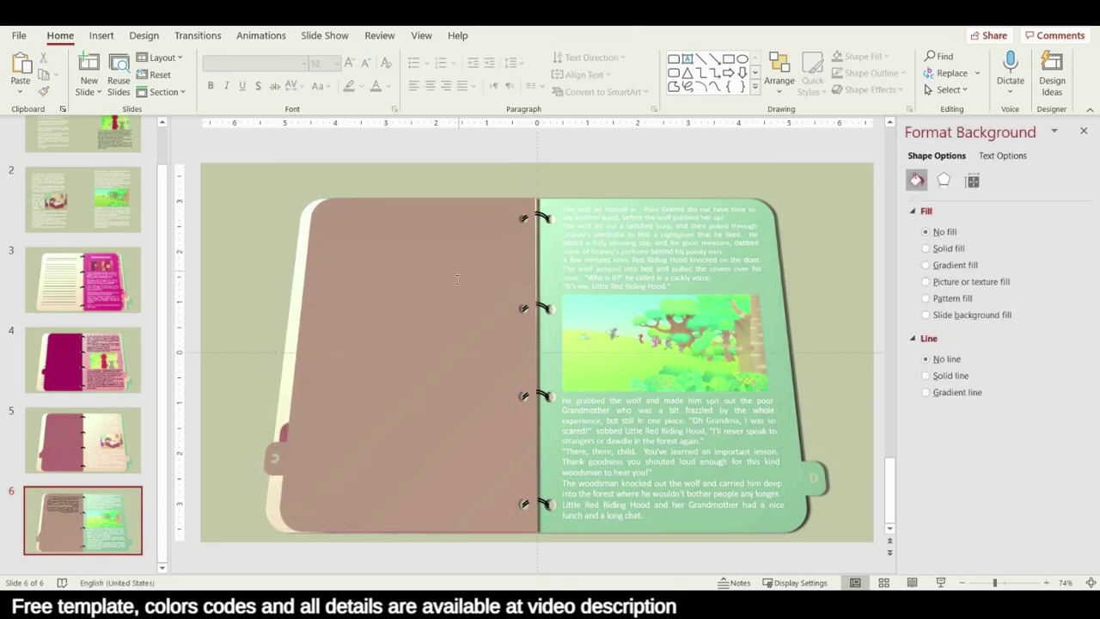
{"action": "scroll", "coordinate": [366, 435], "scroll_direction": "up", "scroll_amount": 3}
{"action": "left_click", "coordinate": [545, 411]}
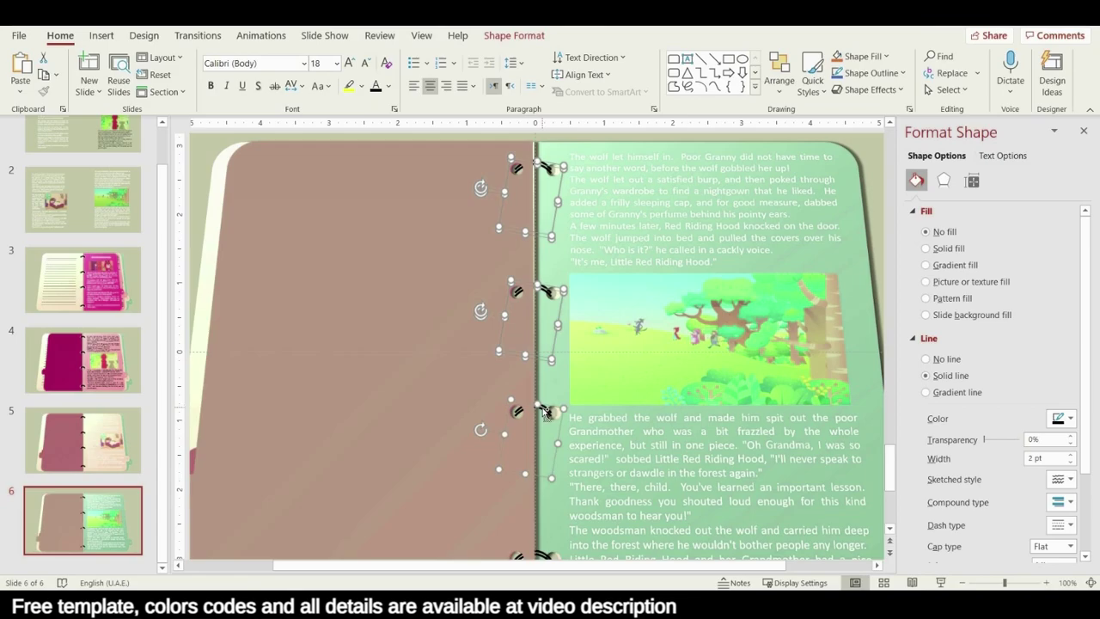
{"action": "right_click", "coordinate": [545, 411]}
{"action": "key", "text": "Escape"}
{"action": "scroll", "coordinate": [856, 324], "scroll_direction": "down", "scroll_amount": 3}
{"action": "left_click", "coordinate": [855, 325]}
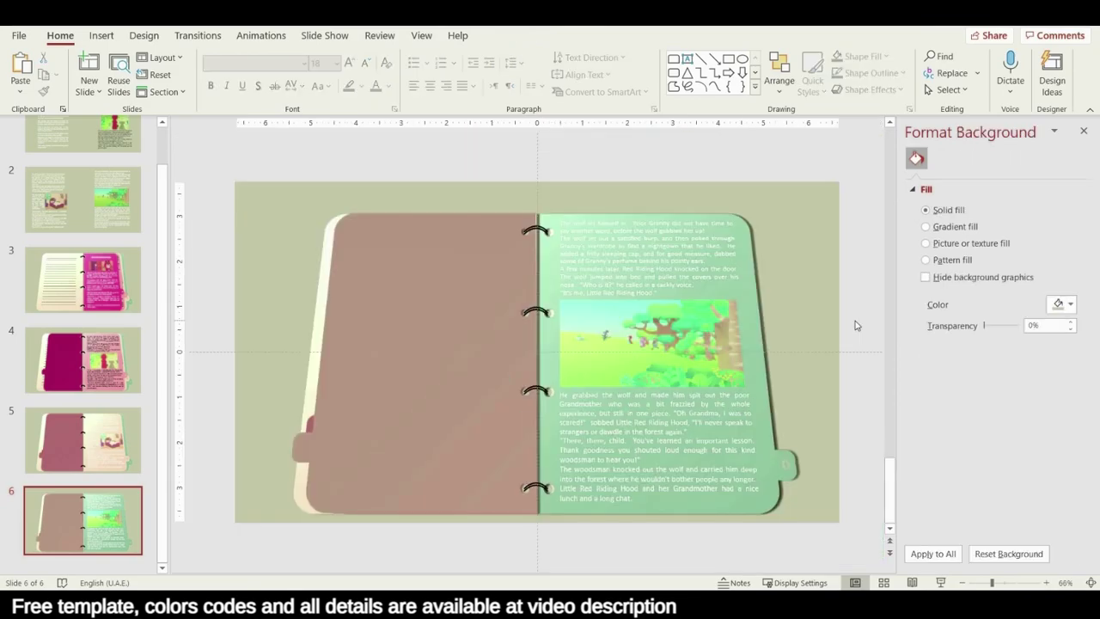
{"action": "right_click", "coordinate": [115, 519]}
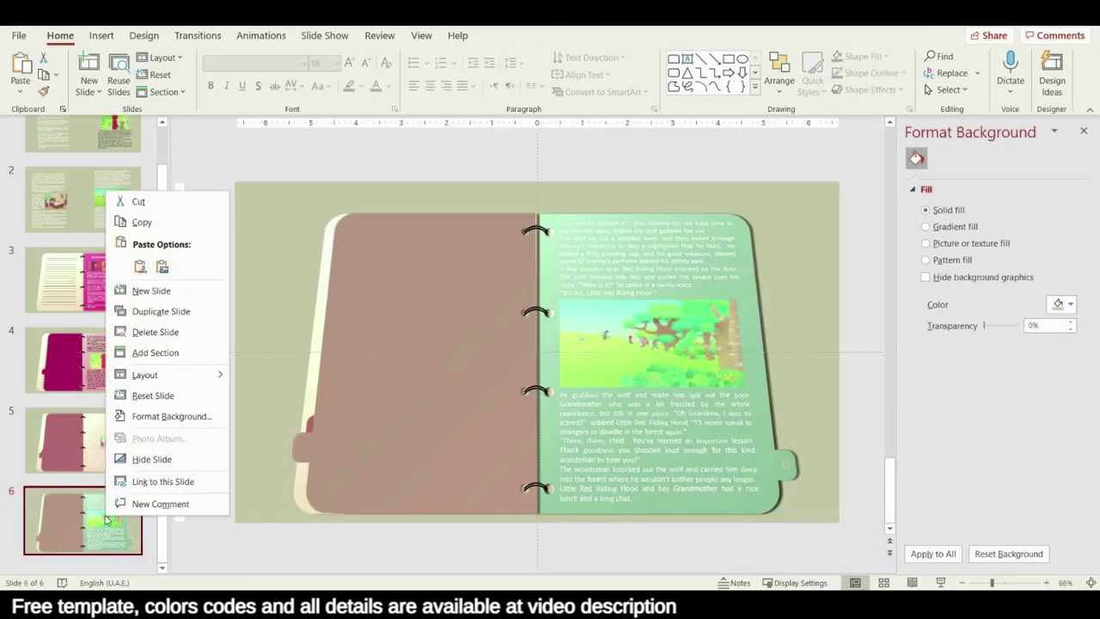
Step: Duplicate slide 6 as slide 7 and make its lower story text dark
{"action": "left_click", "coordinate": [172, 312]}
{"action": "left_click", "coordinate": [326, 358]}
{"action": "key", "text": "ctrl+a"}
{"action": "left_click", "coordinate": [374, 91]}
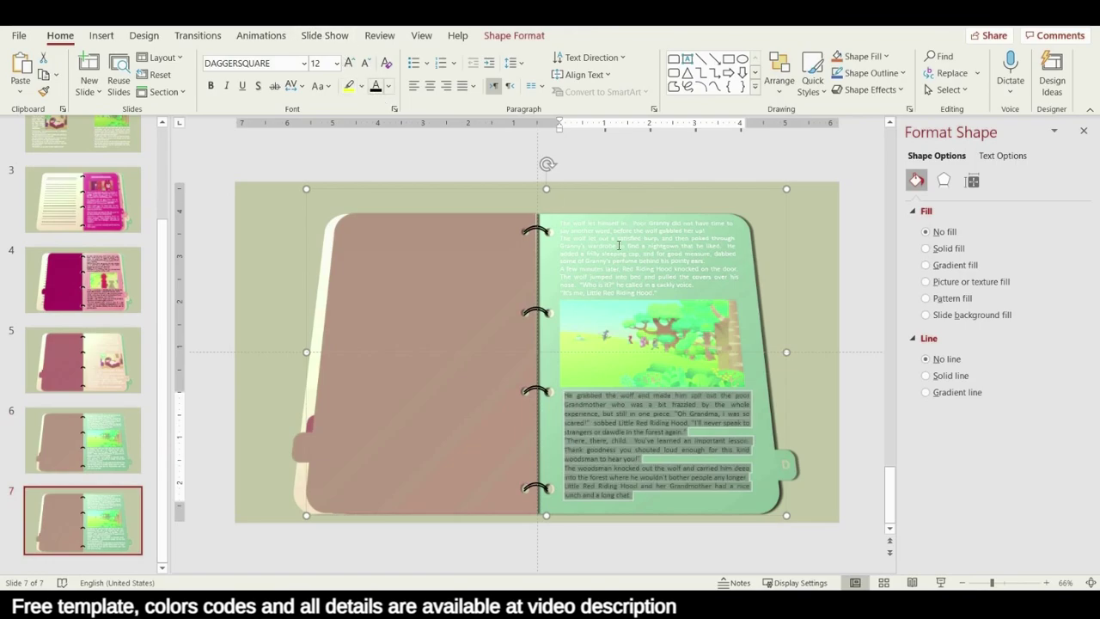
{"action": "key", "text": "Escape"}
{"action": "key", "text": "Escape"}
Step: Flip the green D page to 180° X rotation onto the left, in front of the brown page
{"action": "key", "text": "ctrl+a"}
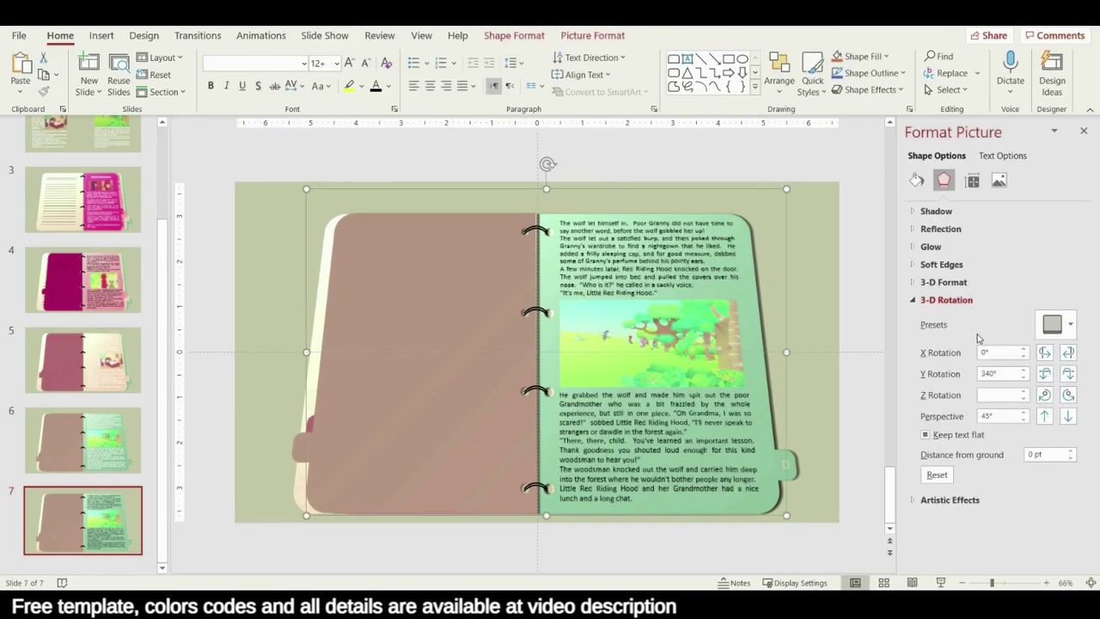
{"action": "left_click", "coordinate": [1022, 352]}
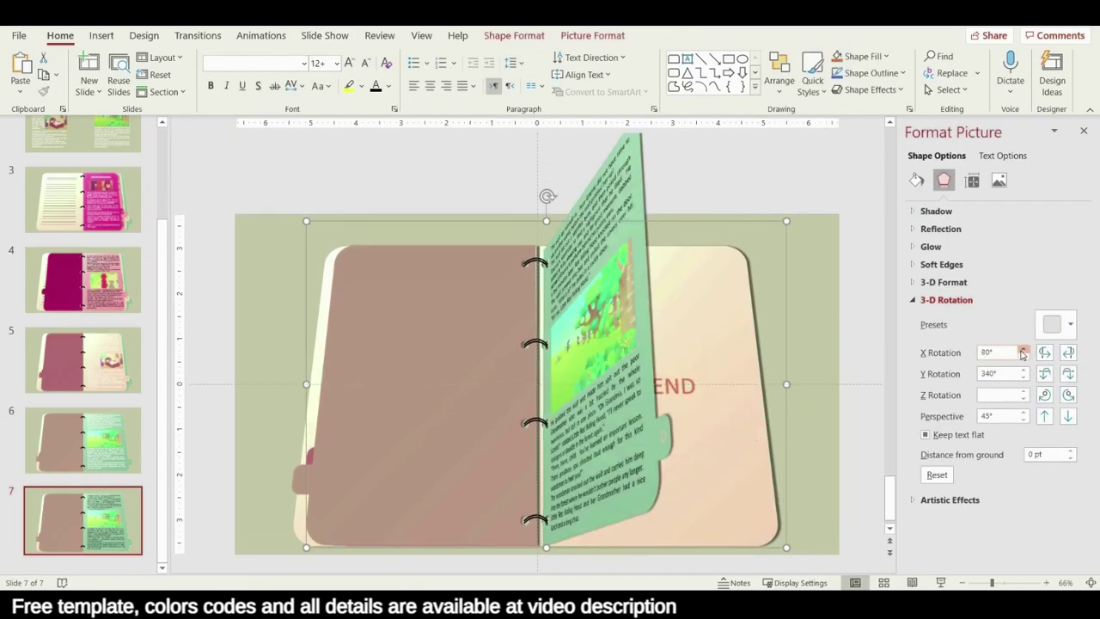
{"action": "left_click", "coordinate": [1022, 353]}
{"action": "left_click", "coordinate": [1022, 352]}
{"action": "key", "text": "Escape"}
{"action": "right_click", "coordinate": [422, 155]}
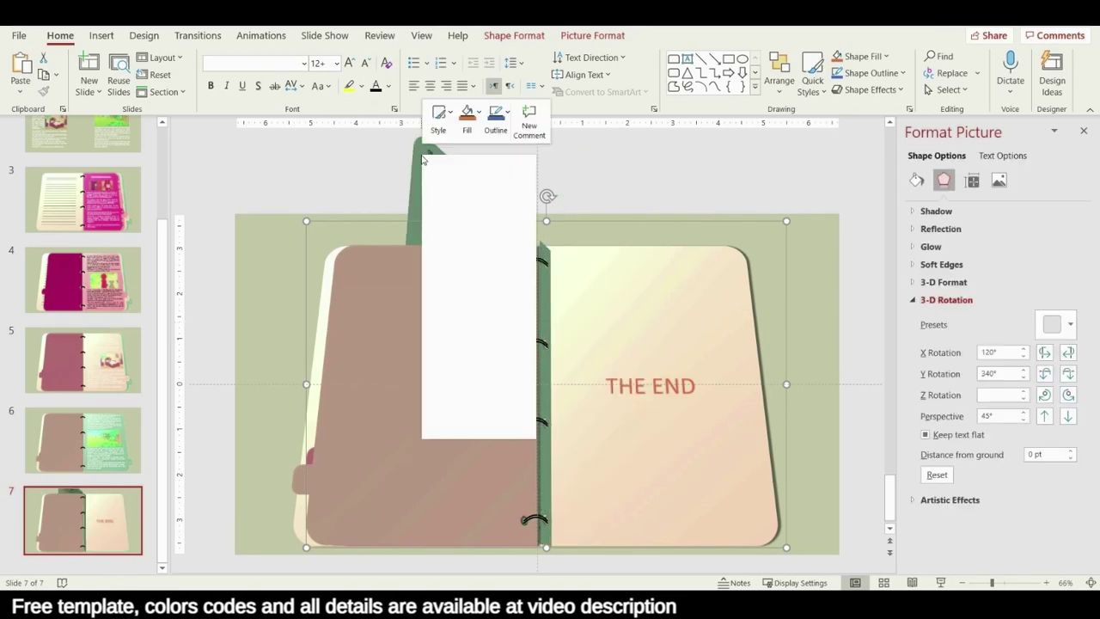
{"action": "left_click", "coordinate": [481, 276]}
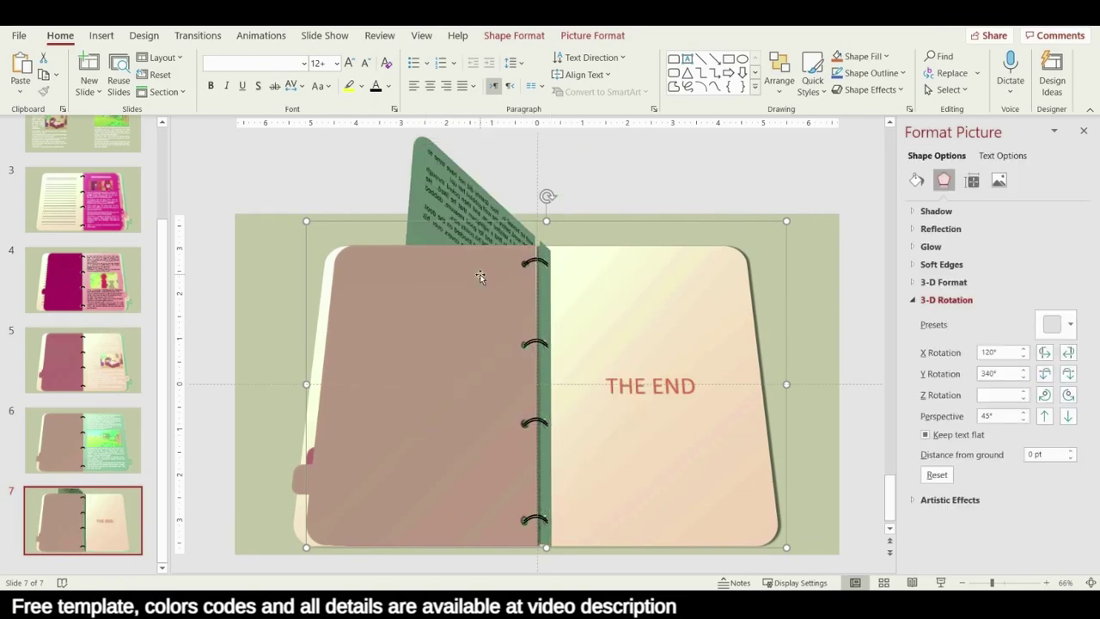
{"action": "left_click", "coordinate": [1022, 352]}
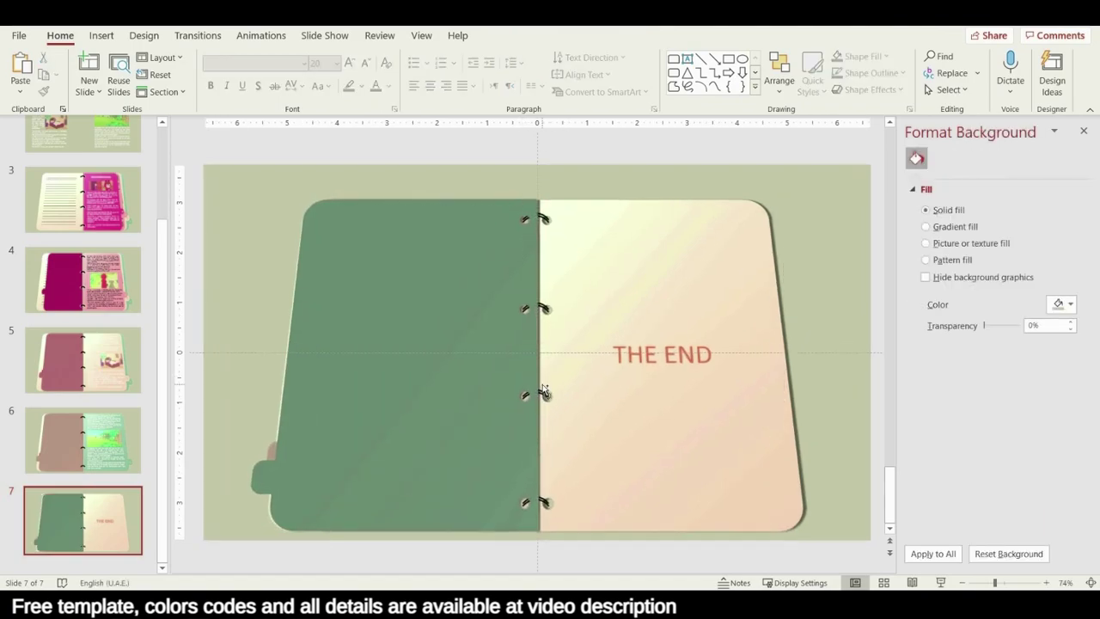
Step: Bring the ring hook shapes in front of the pages on slide 7
{"action": "scroll", "coordinate": [543, 391], "scroll_direction": "up", "scroll_amount": 3}
{"action": "key", "text": "ctrl+a"}
{"action": "scroll", "coordinate": [571, 475], "scroll_direction": "down", "scroll_amount": 1}
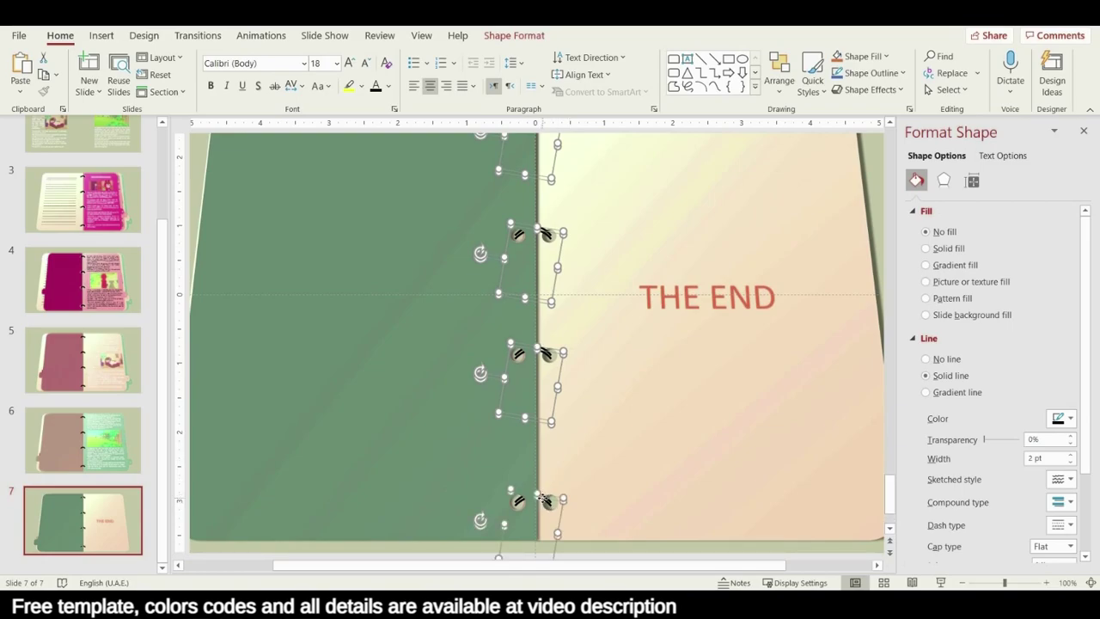
{"action": "right_click", "coordinate": [543, 500]}
{"action": "left_click", "coordinate": [601, 336]}
{"action": "scroll", "coordinate": [589, 393], "scroll_direction": "down", "scroll_amount": 5}
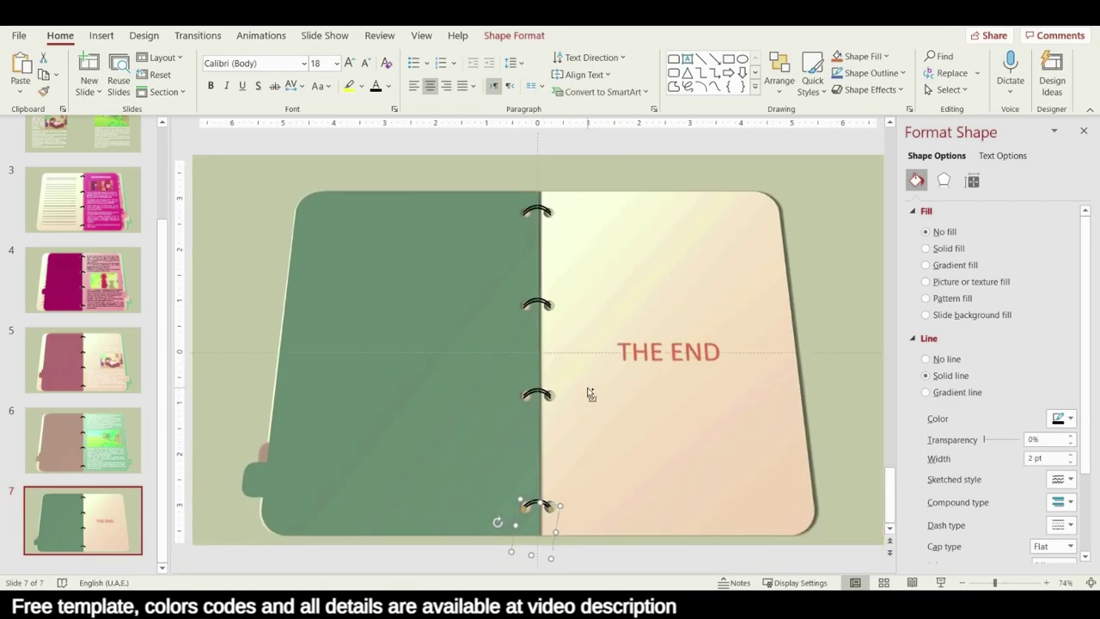
{"action": "left_click", "coordinate": [106, 200]}
{"action": "key", "text": "alt+F10"}
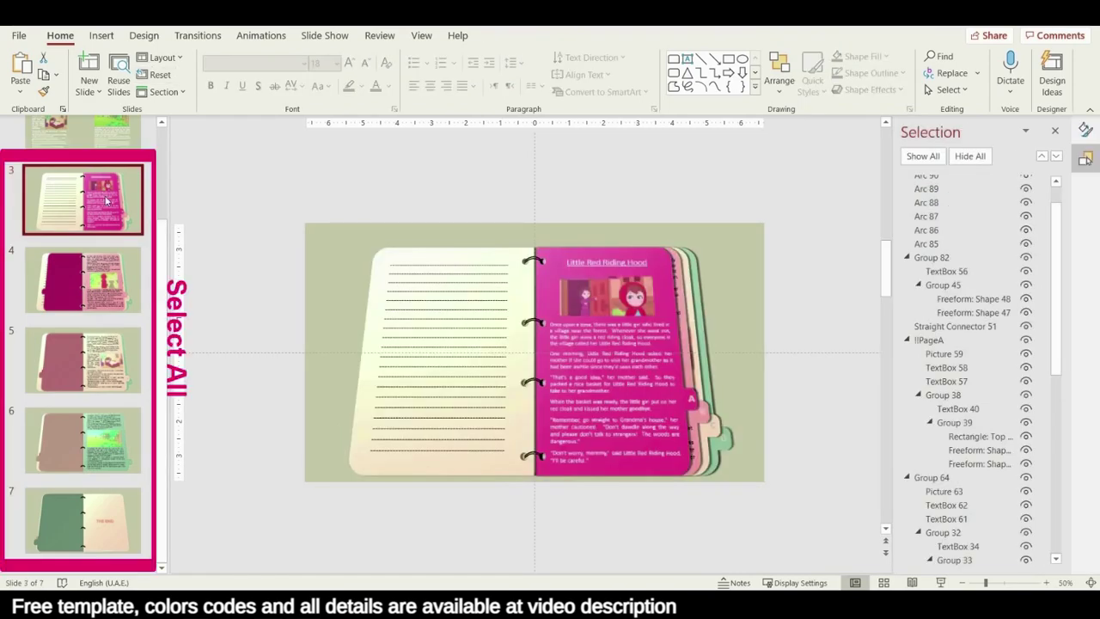
Step: Apply the Morph transition to slides 3–7 and start the slide show from slide 3
{"action": "left_click", "coordinate": [76, 518], "text": "shift"}
{"action": "left_click", "coordinate": [182, 39]}
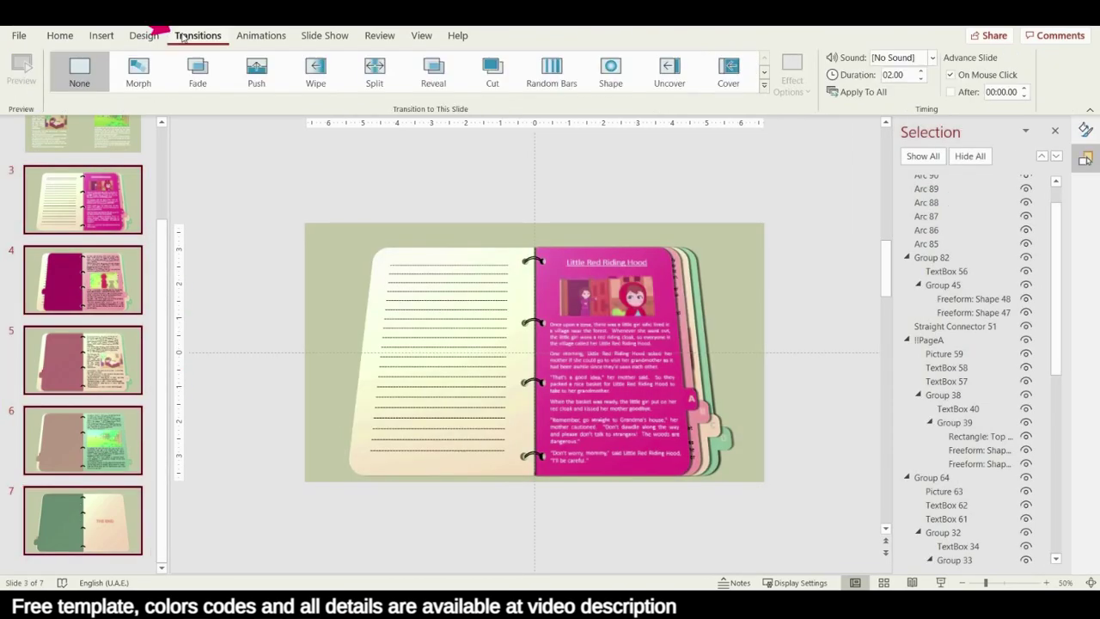
{"action": "left_click", "coordinate": [138, 72]}
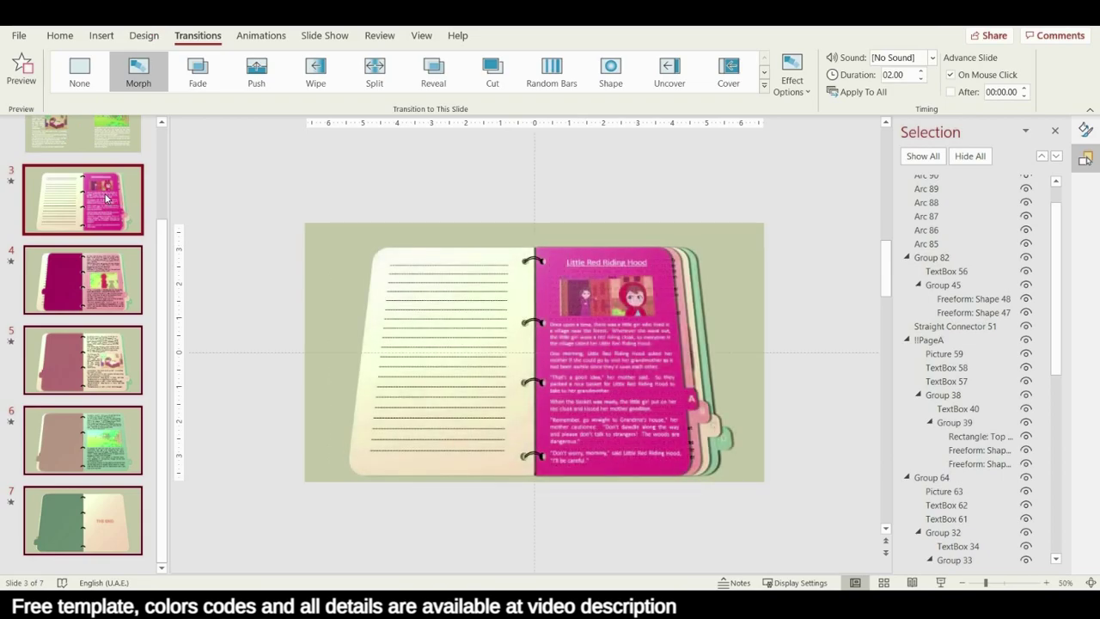
{"action": "left_click", "coordinate": [106, 199]}
{"action": "key", "text": "shift+F5"}
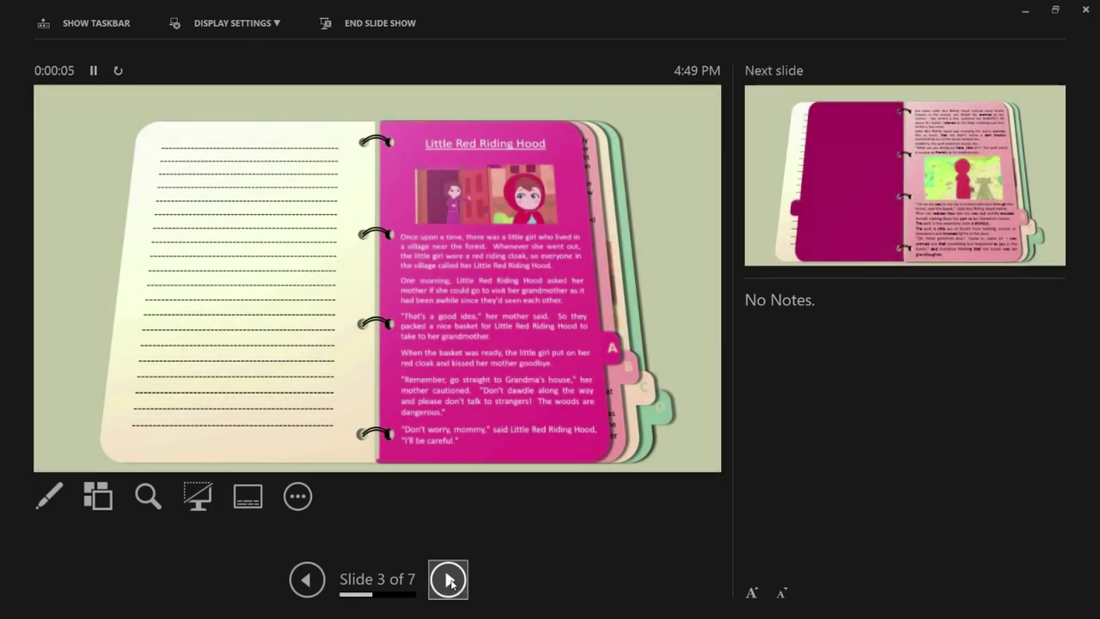
Step: Advance the slide show so the magenta page flips, revealing slide 4's pink page
{"action": "left_click", "coordinate": [448, 580]}
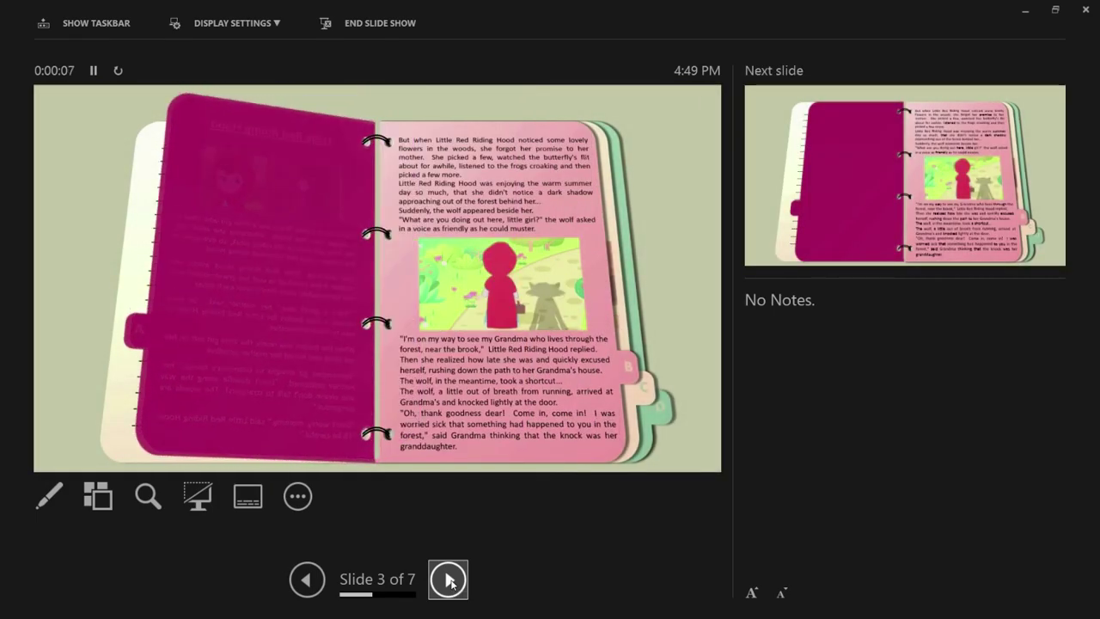